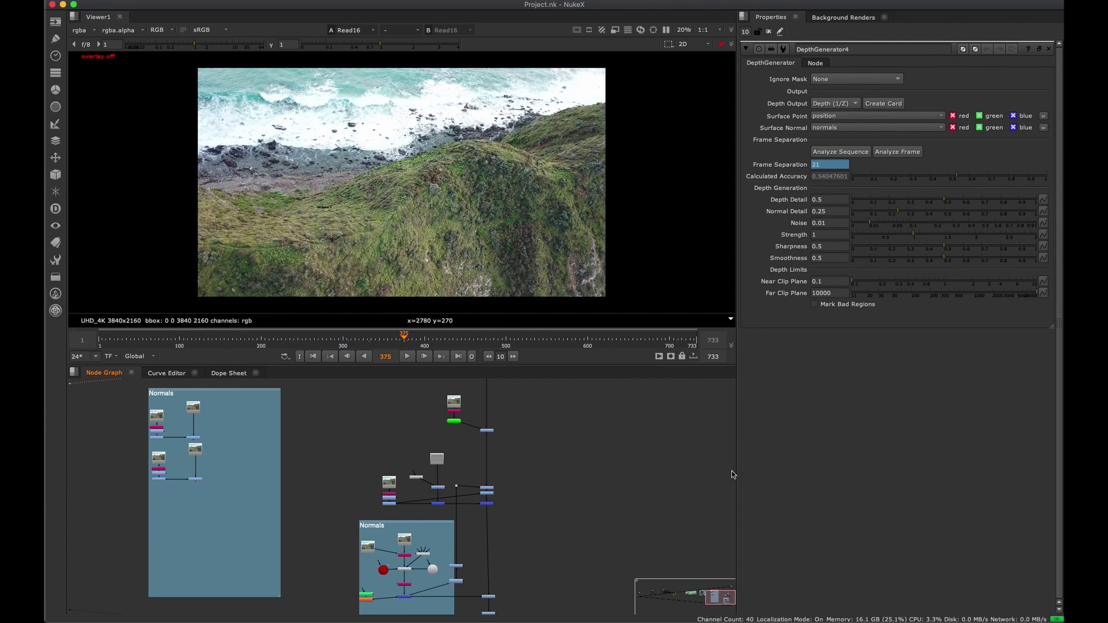
Play the drone footage and scrub back to an earlier frame.
{"action": "middle_click_drag", "start_coordinate": [575, 435], "coordinate": [548, 511]}
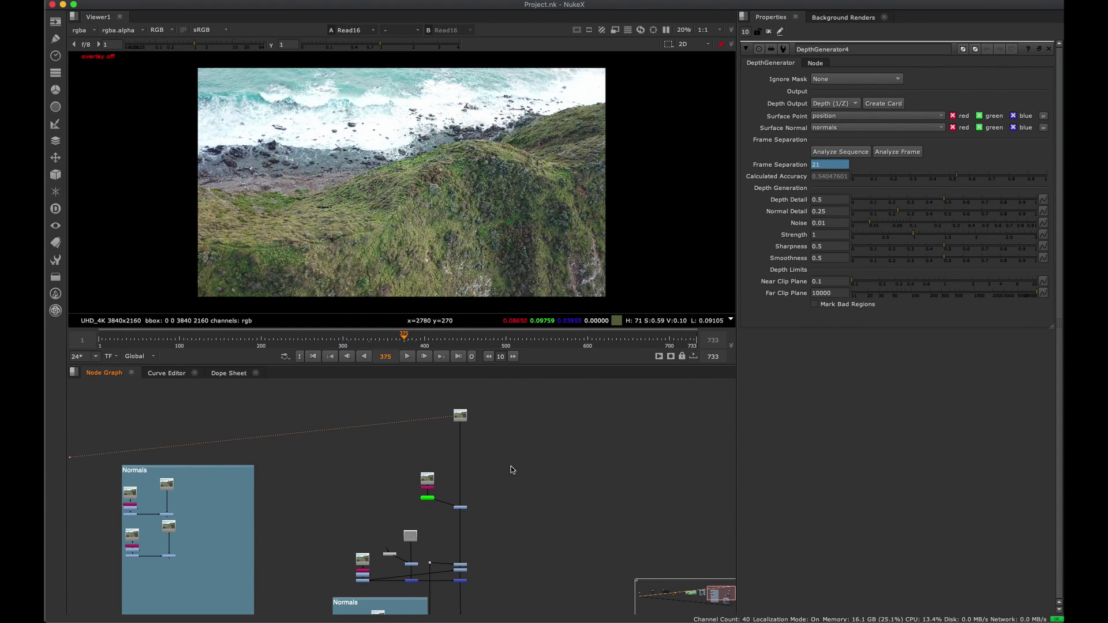
{"action": "middle_click_drag", "start_coordinate": [513, 470], "coordinate": [479, 392]}
{"action": "left_click_drag", "start_coordinate": [404, 338], "coordinate": [345, 338]}
{"action": "left_click", "coordinate": [410, 356]}
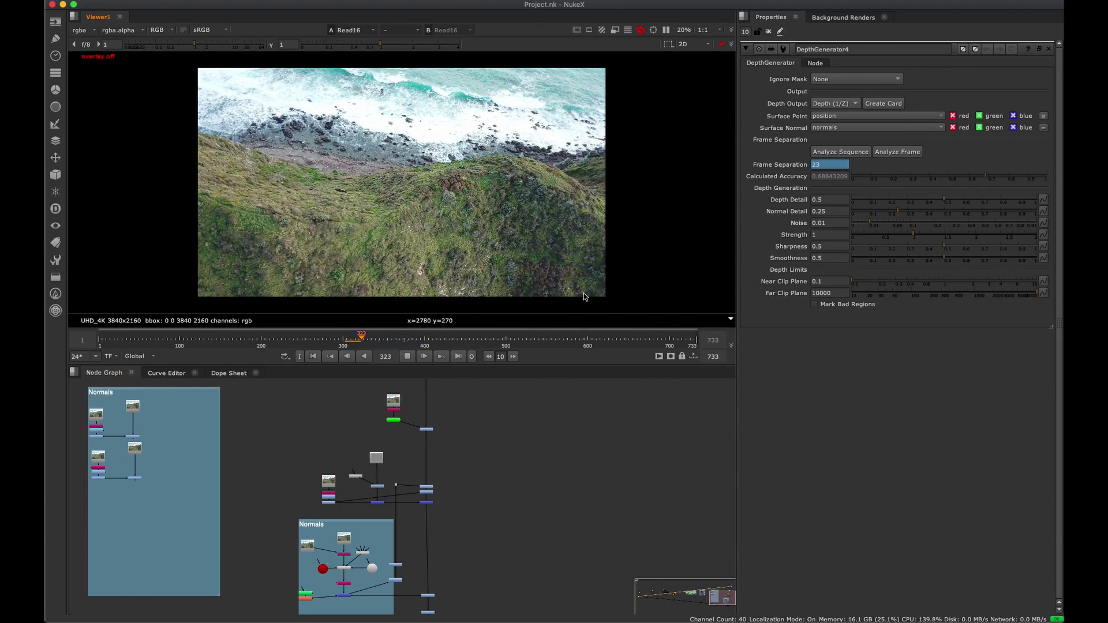
{"action": "left_click", "coordinate": [346, 339]}
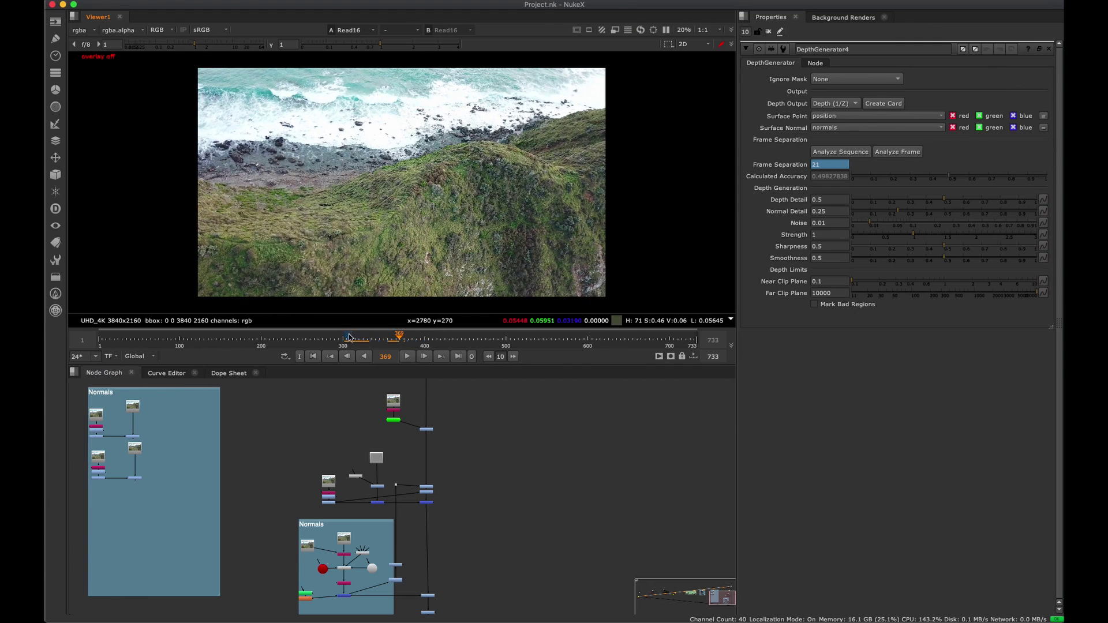
{"action": "mouse_move", "coordinate": [349, 341]}
{"action": "left_mouse_down"}
{"action": "mouse_move", "coordinate": [378, 344]}
{"action": "mouse_move", "coordinate": [359, 345]}
{"action": "left_mouse_up"}
{"action": "scroll", "coordinate": [495, 382], "scroll_direction": "down", "scroll_amount": 5}
{"action": "scroll", "coordinate": [451, 454], "scroll_direction": "up", "scroll_amount": 3}
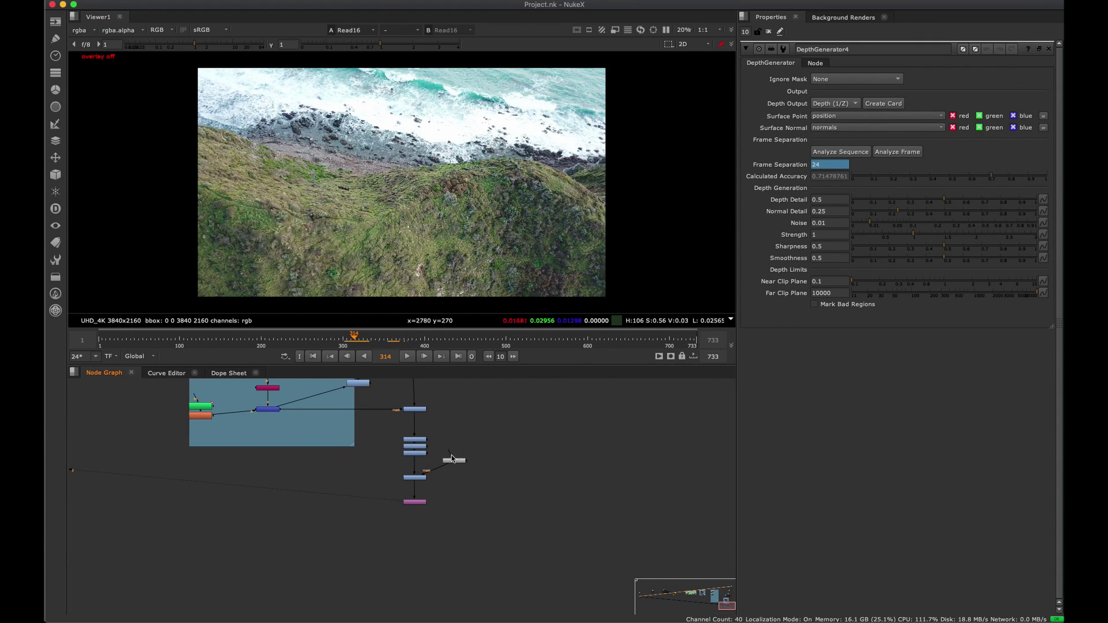
{"action": "scroll", "coordinate": [514, 501], "scroll_direction": "down", "scroll_amount": 5}
{"action": "scroll", "coordinate": [362, 457], "scroll_direction": "up", "scroll_amount": 3}
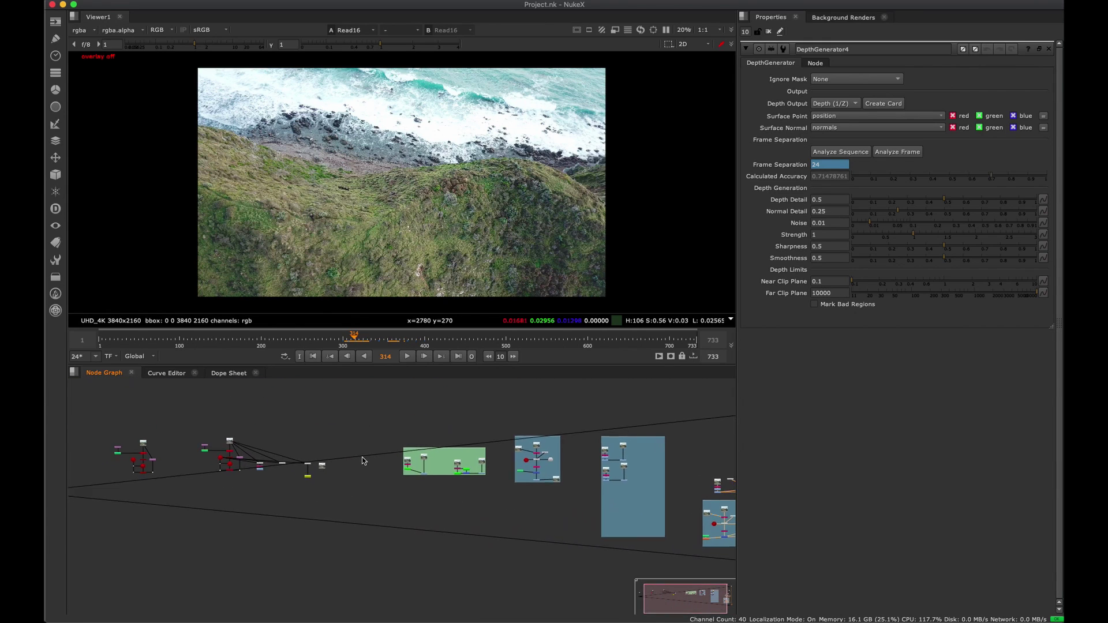
{"action": "scroll", "coordinate": [422, 442], "scroll_direction": "up", "scroll_amount": 5}
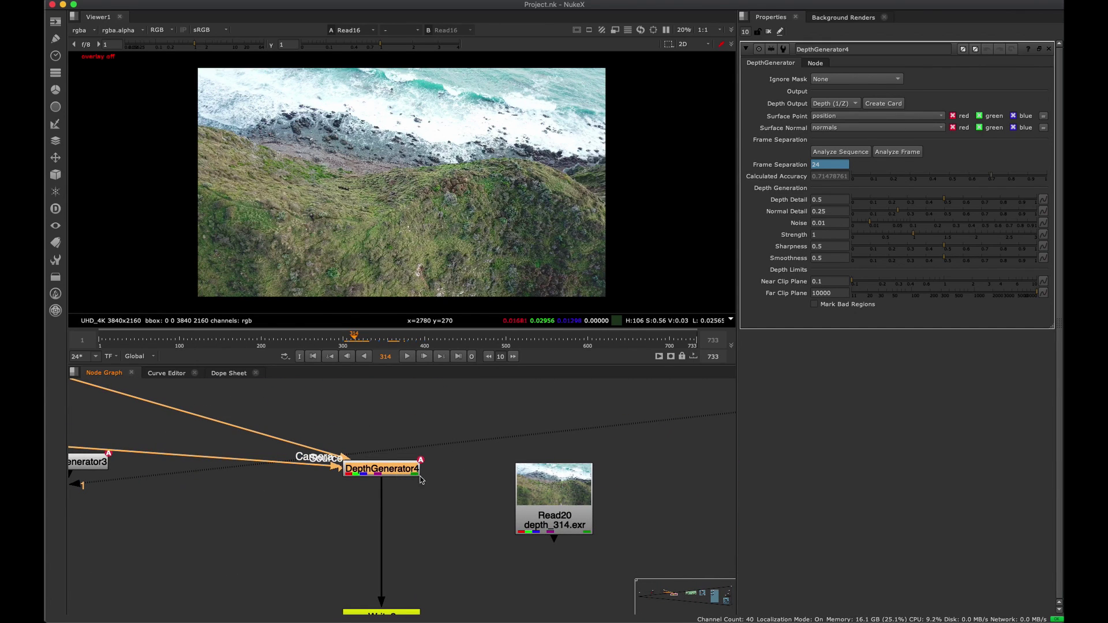
Compare the depth read with the final Crop1 comp and scrub through the graded result.
{"action": "left_click_drag", "start_coordinate": [460, 428], "coordinate": [306, 515]}
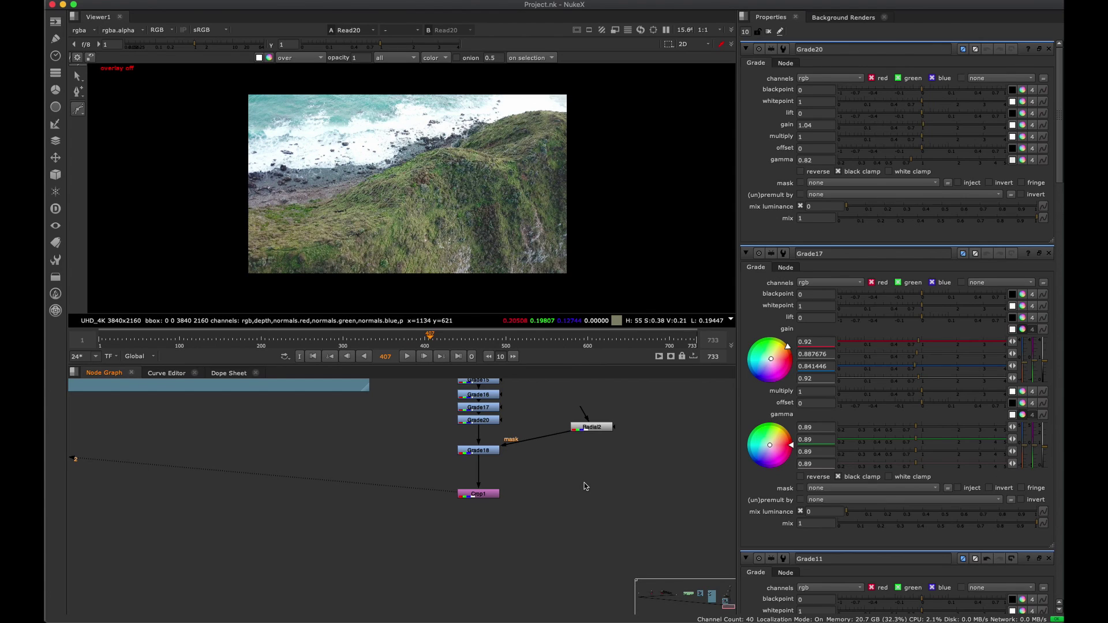
{"action": "key", "text": "2"}
{"action": "key", "text": "1"}
{"action": "key", "text": "2"}
{"action": "mouse_move", "coordinate": [407, 341]}
{"action": "left_mouse_down"}
{"action": "mouse_move", "coordinate": [363, 345]}
{"action": "mouse_move", "coordinate": [417, 342]}
{"action": "left_mouse_up"}
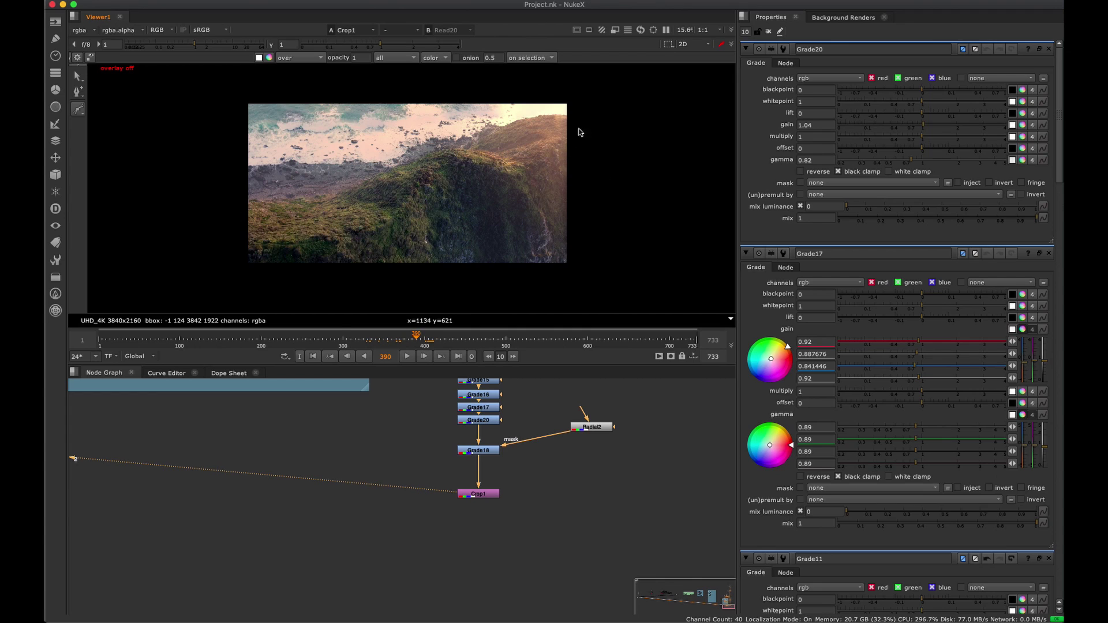
Toggle between graded and ungraded images, ending on the graded Crop1 view.
{"action": "key", "text": "1"}
{"action": "key", "text": "2"}
{"action": "key", "text": "1"}
{"action": "key", "text": "2"}
{"action": "key", "text": "1"}
{"action": "key", "text": "2"}
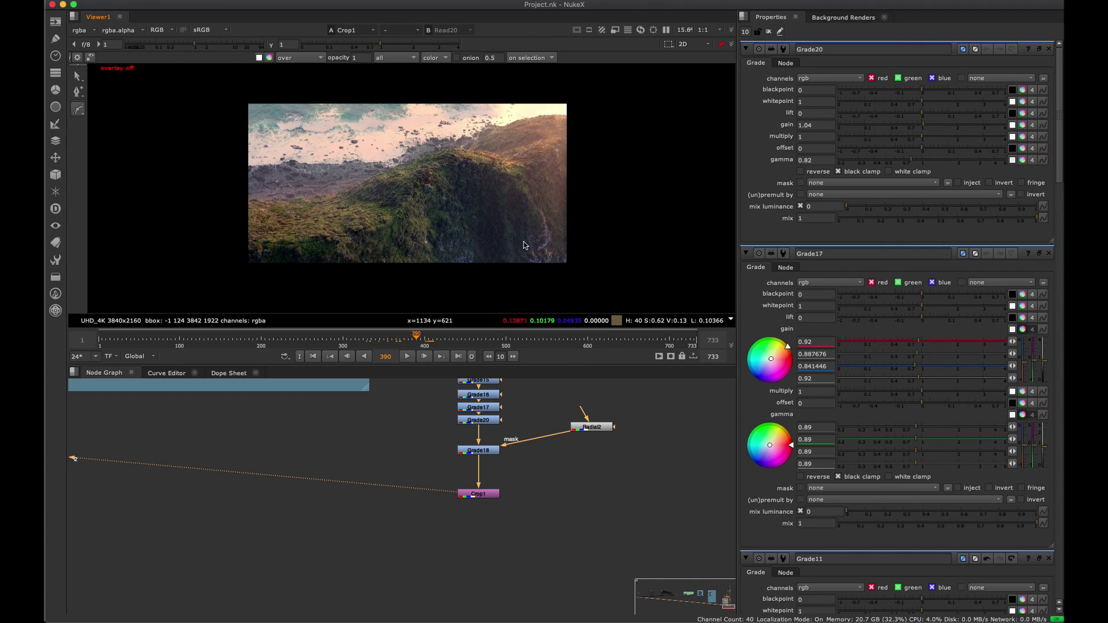
{"action": "middle_click_drag", "start_coordinate": [531, 233], "coordinate": [514, 223]}
{"action": "scroll", "coordinate": [356, 461], "scroll_direction": "down", "scroll_amount": 6}
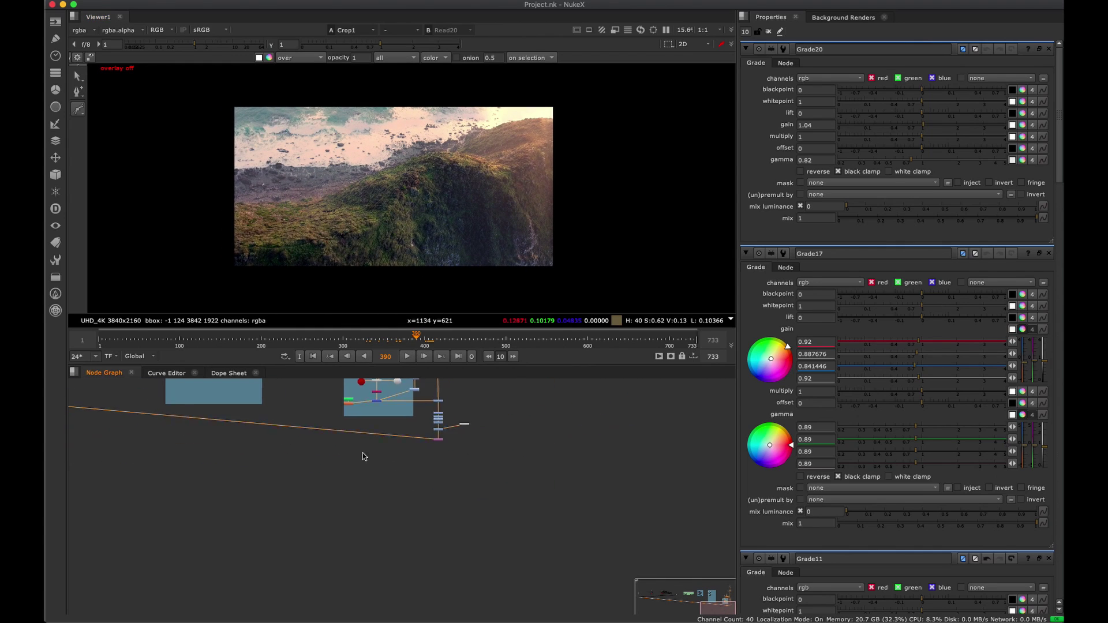
{"action": "scroll", "coordinate": [344, 504], "scroll_direction": "up", "scroll_amount": 5}
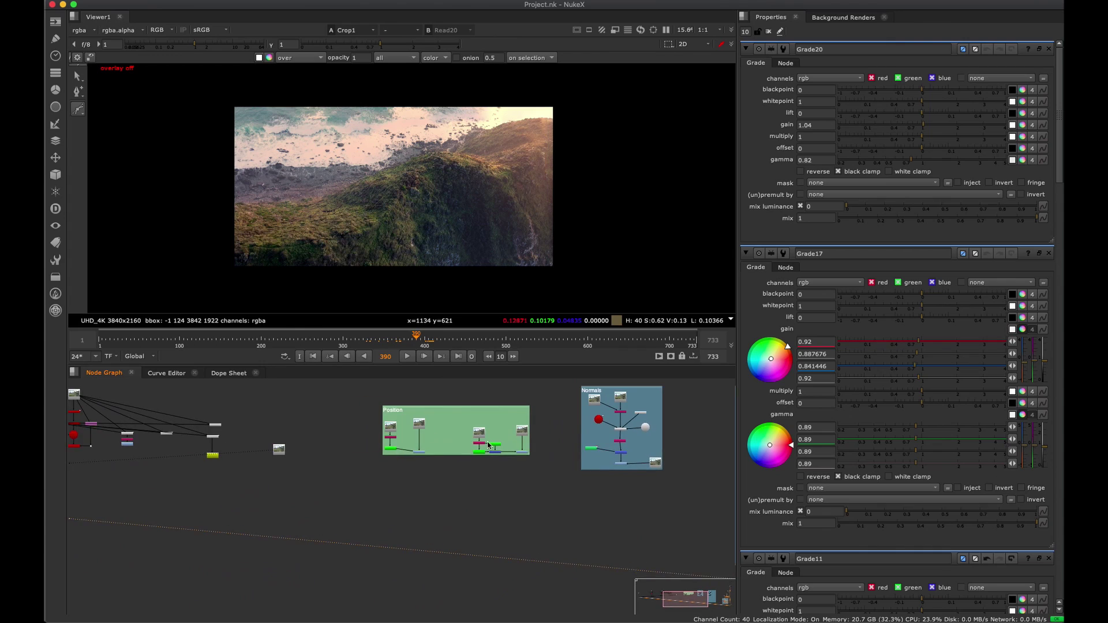
Show CameraTracker2's camera track in the 3D scene and orbit to reveal Camera2's frustum.
{"action": "middle_click_drag", "start_coordinate": [453, 438], "coordinate": [437, 454]}
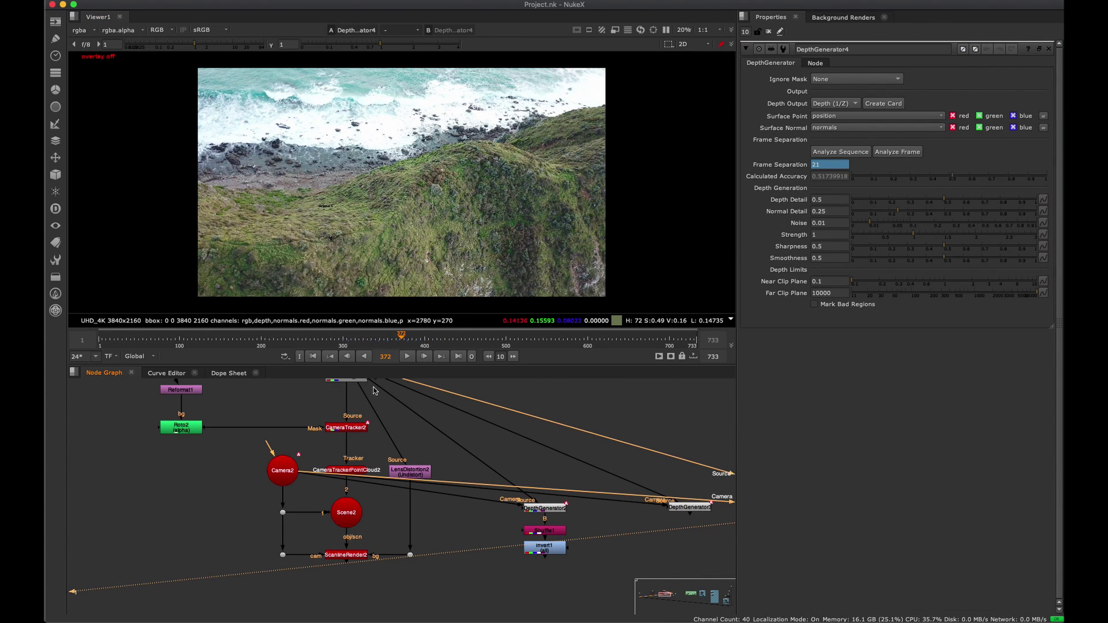
{"action": "left_click", "coordinate": [346, 431]}
{"action": "middle_click_drag", "start_coordinate": [353, 440], "coordinate": [363, 489]}
{"action": "scroll", "coordinate": [404, 473], "scroll_direction": "down", "scroll_amount": 2}
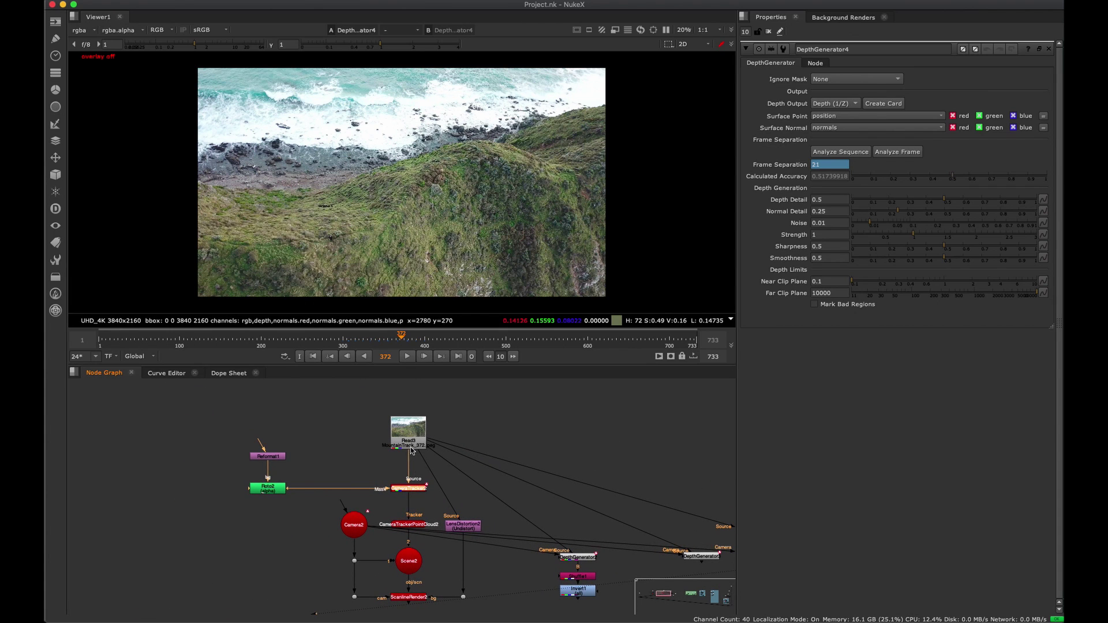
{"action": "key", "text": "1"}
{"action": "key", "text": "1"}
{"action": "key", "text": "Tab"}
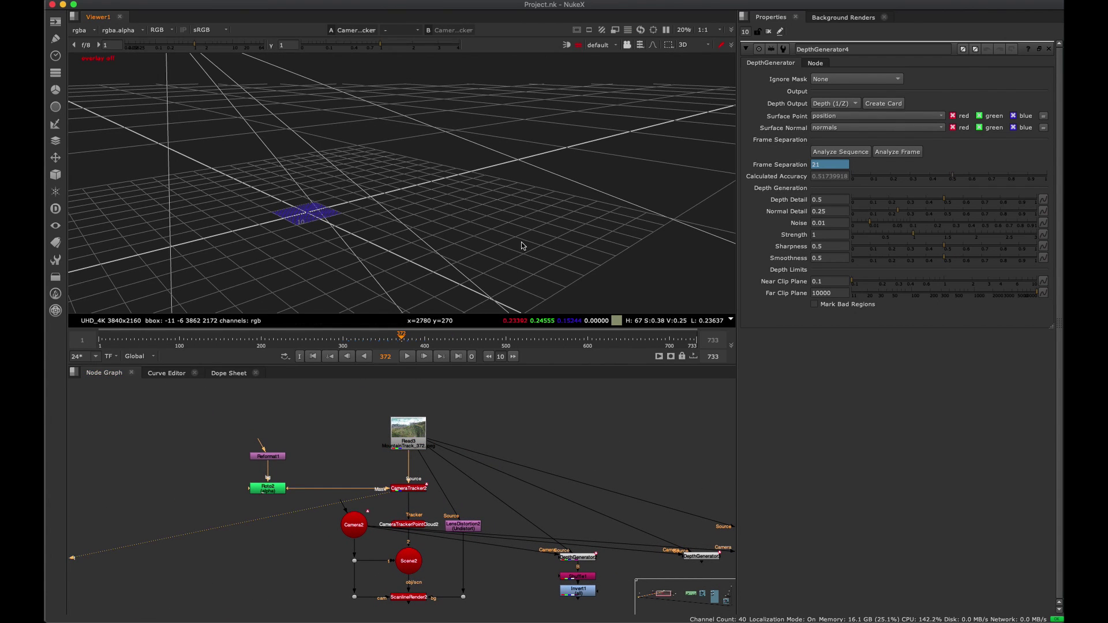
{"action": "scroll", "coordinate": [605, 273], "scroll_direction": "down", "scroll_amount": 5}
{"action": "left_click_drag", "start_coordinate": [604, 274], "coordinate": [260, 257], "text": "ctrl"}
Open CameraTrackerPointCloud2's settings and orbit around the tracked point cloud.
{"action": "left_click", "coordinate": [407, 526]}
{"action": "double_click", "coordinate": [407, 527]}
{"action": "left_click_drag", "start_coordinate": [347, 278], "coordinate": [404, 306], "text": "ctrl"}
View the Read20 depth render and scrub its footage back to frame 399.
{"action": "middle_click_drag", "start_coordinate": [530, 397], "coordinate": [520, 470]}
{"action": "scroll", "coordinate": [358, 438], "scroll_direction": "right", "scroll_amount": 5}
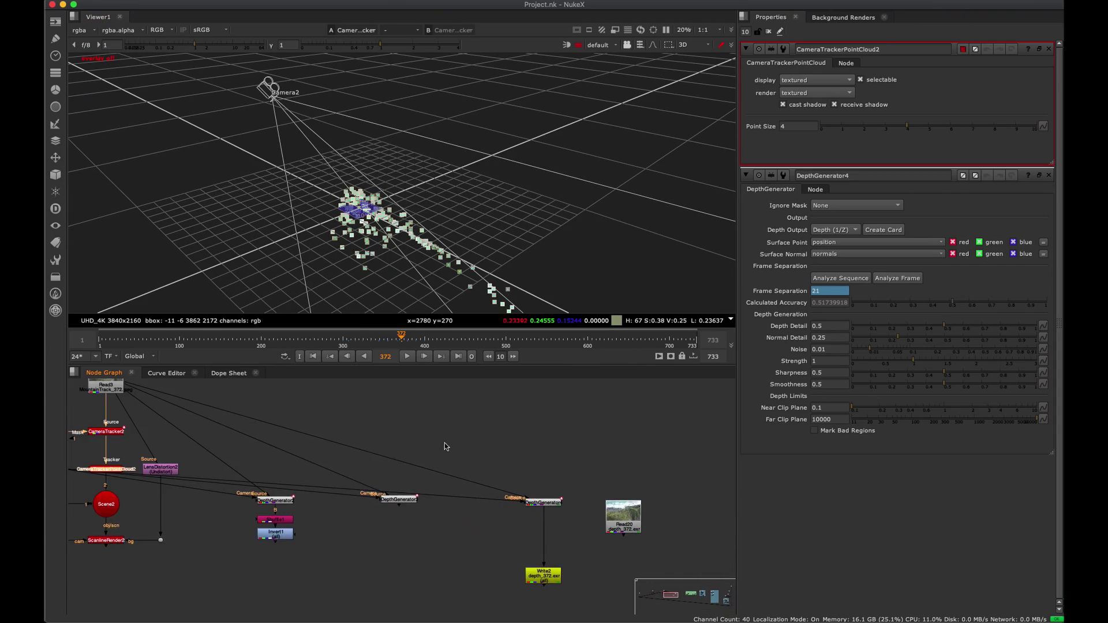
{"action": "left_click", "coordinate": [623, 515]}
{"action": "key", "text": "1"}
{"action": "scroll", "coordinate": [577, 508], "scroll_direction": "up", "scroll_amount": 4}
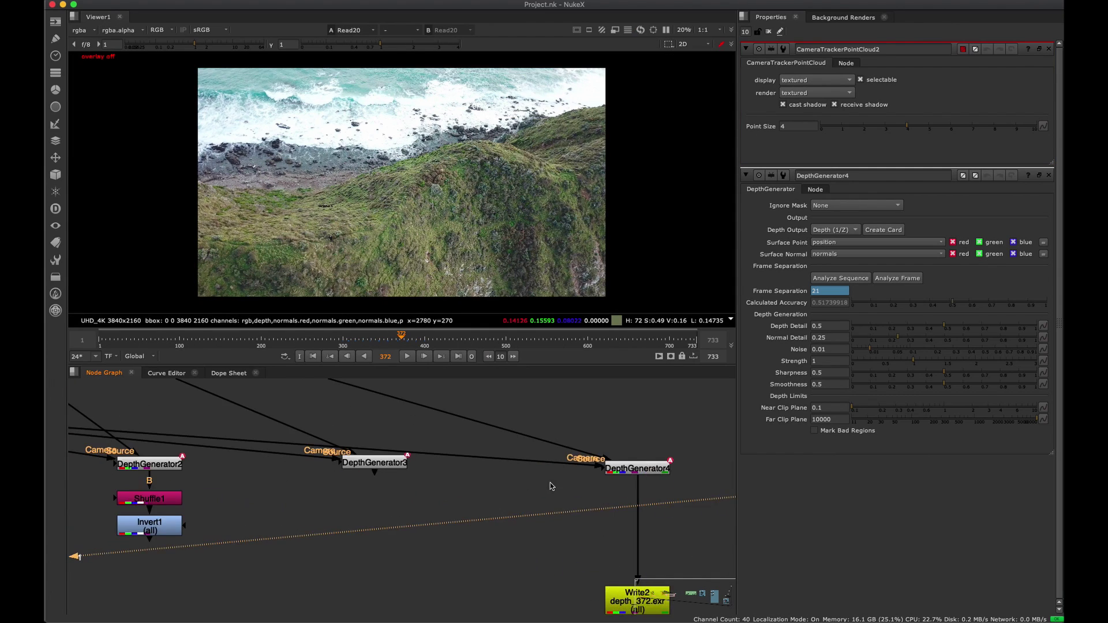
{"action": "left_click_drag", "start_coordinate": [555, 461], "coordinate": [562, 469]}
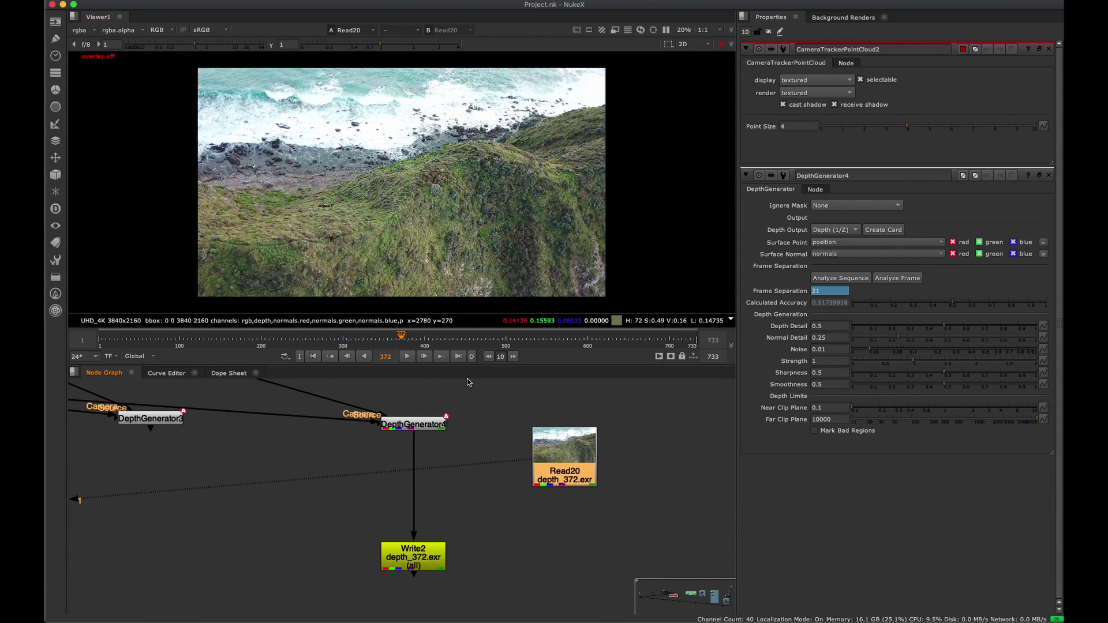
{"action": "left_click_drag", "start_coordinate": [372, 349], "coordinate": [424, 346]}
Bring DepthGenerator4's settings to the top and close CameraTrackerPointCloud2's panel.
{"action": "middle_click_drag", "start_coordinate": [419, 418], "coordinate": [359, 441]}
{"action": "left_click", "coordinate": [358, 441]}
{"action": "double_click", "coordinate": [360, 446]}
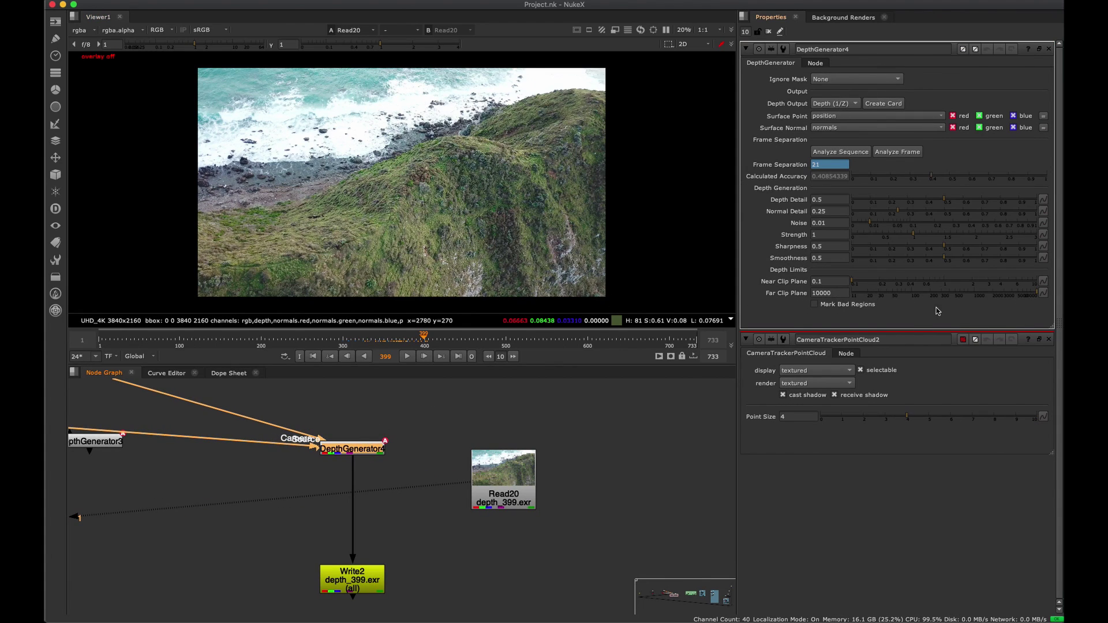
{"action": "left_click", "coordinate": [1049, 340]}
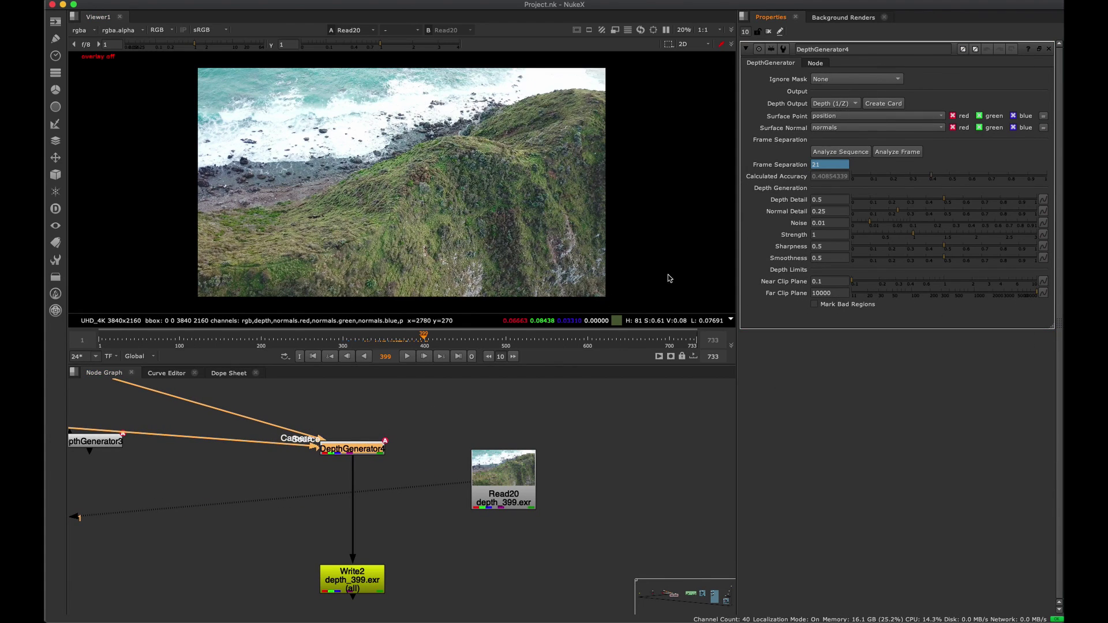
Set the timeline range to frames 13–745 and centre Read20 and DepthGenerator4 in the graph.
{"action": "middle_click_drag", "start_coordinate": [401, 477], "coordinate": [544, 466]}
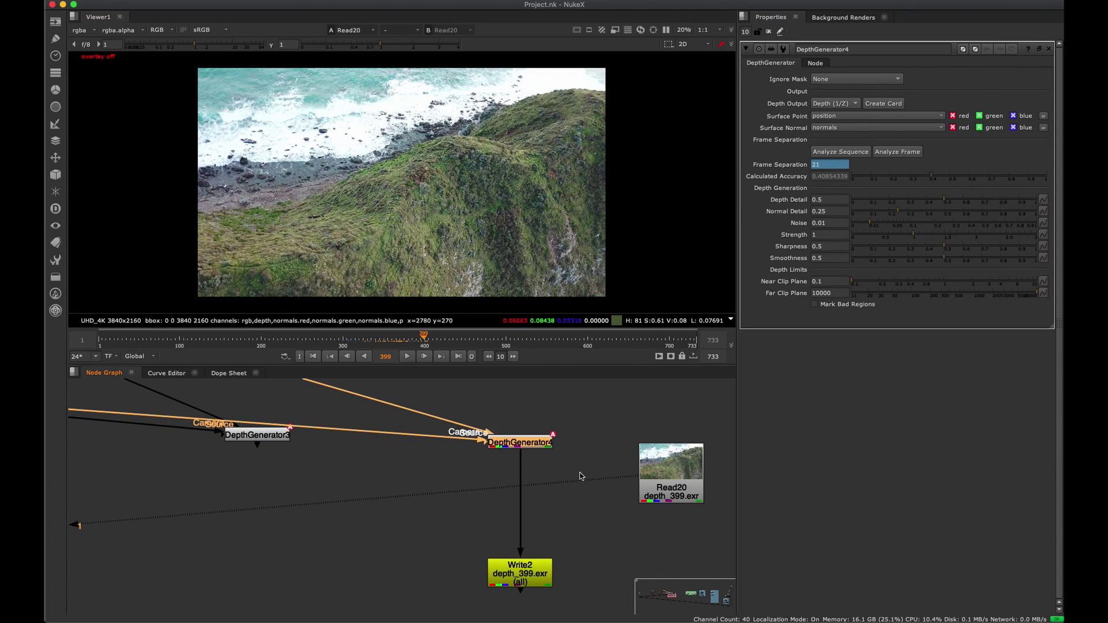
{"action": "middle_click_drag", "start_coordinate": [518, 425], "coordinate": [480, 461]}
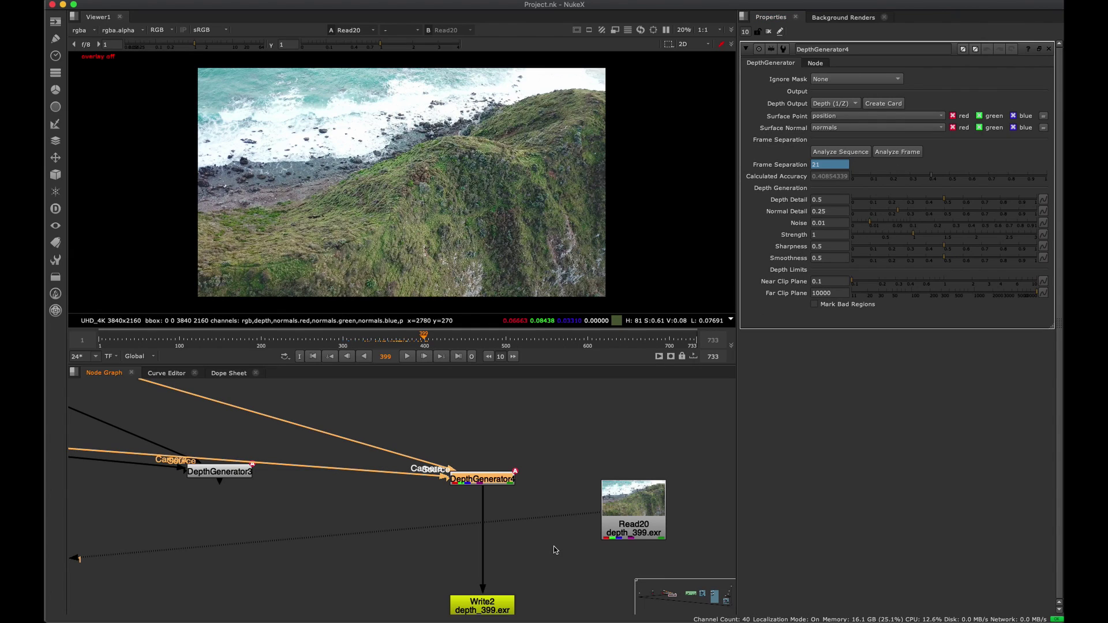
{"action": "middle_click_drag", "start_coordinate": [427, 339], "coordinate": [417, 339]}
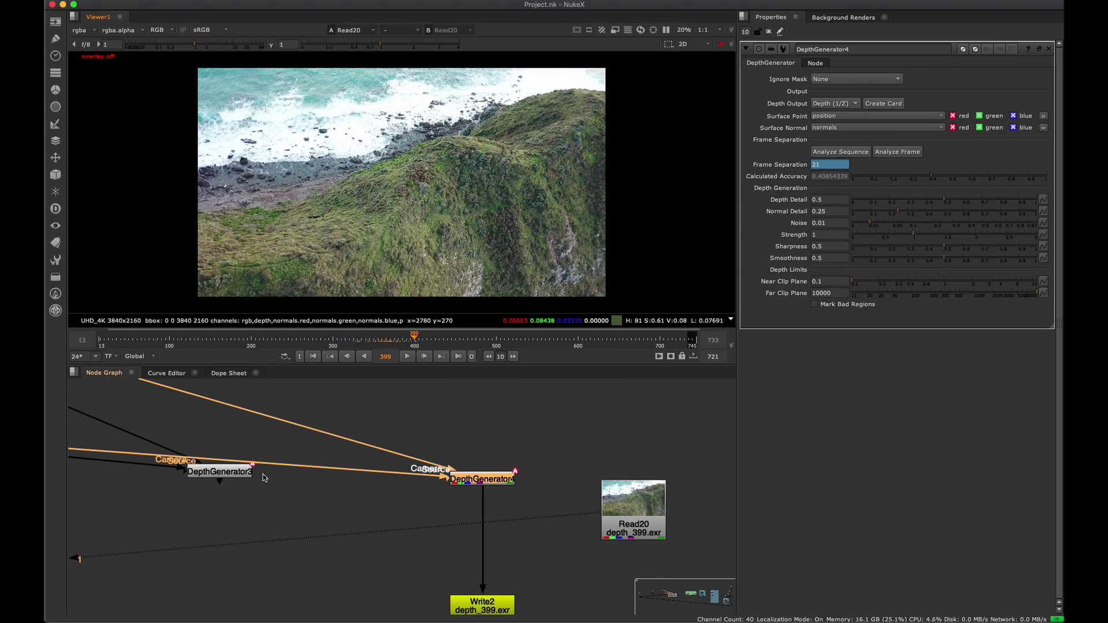
{"action": "middle_click_drag", "start_coordinate": [264, 478], "coordinate": [370, 471]}
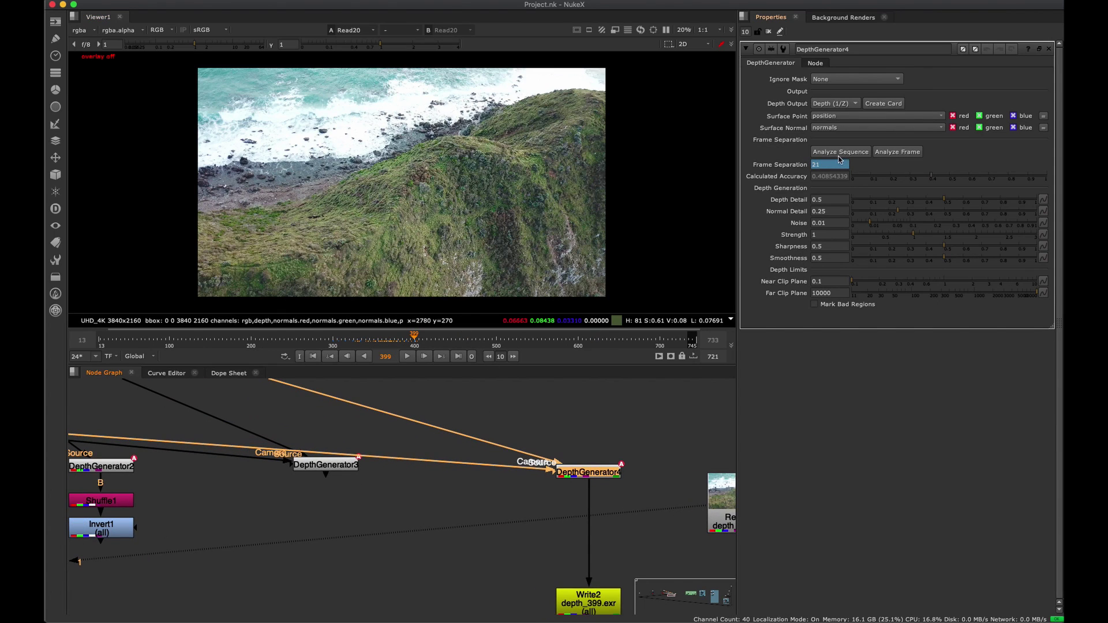
{"action": "middle_click_drag", "start_coordinate": [621, 449], "coordinate": [512, 440]}
{"action": "mouse_move", "coordinate": [445, 503]}
{"action": "middle_mouse_down"}
{"action": "mouse_move", "coordinate": [432, 495]}
{"action": "mouse_move", "coordinate": [436, 518]}
{"action": "middle_mouse_up"}
Add a new DepthGenerator node through the 'depthg' node search.
{"action": "left_click", "coordinate": [488, 421]}
{"action": "key", "text": "Tab"}
{"action": "type", "text": "depthg"}
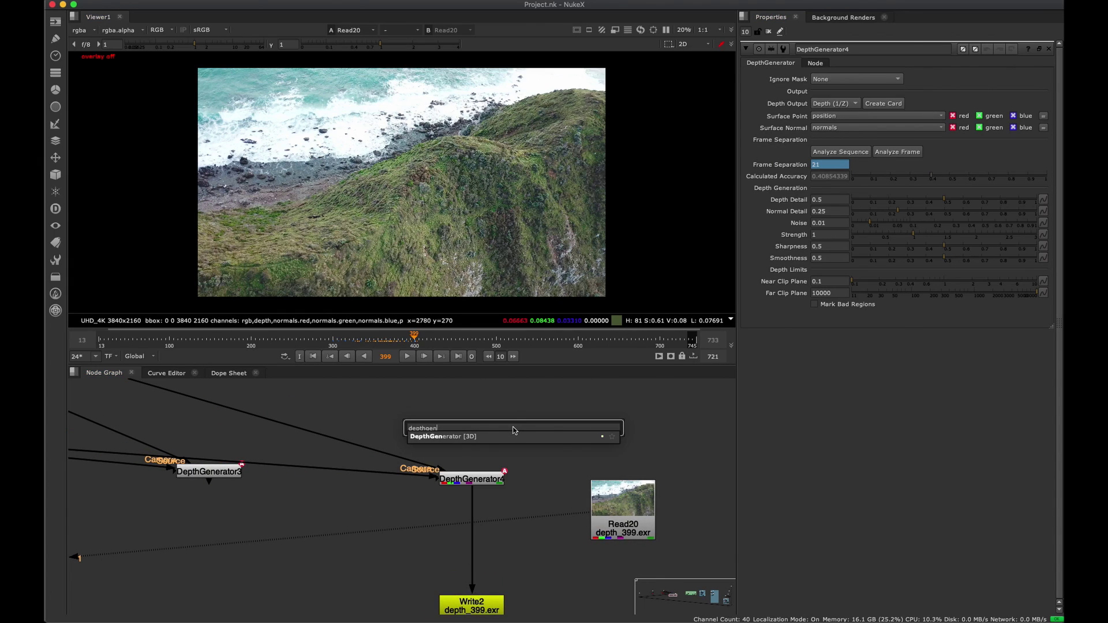
{"action": "key", "text": "Return"}
Wire DepthGenerator5's camera input to Camera2 and its source input to Read3.
{"action": "scroll", "coordinate": [473, 480], "scroll_direction": "down", "scroll_amount": 4}
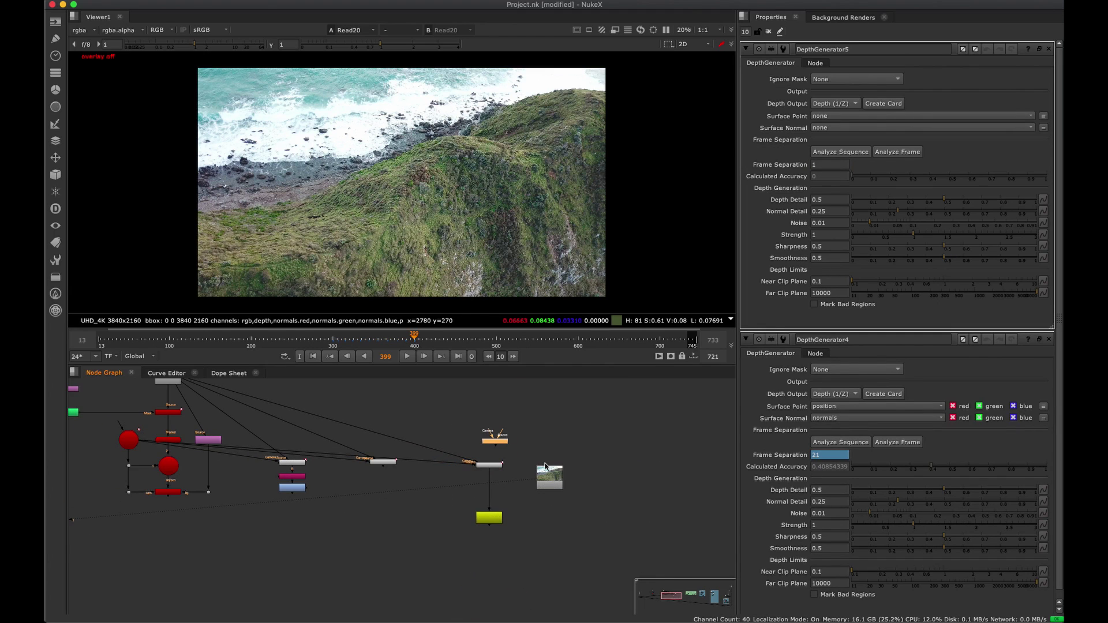
{"action": "key", "text": "space"}
{"action": "left_click_drag", "start_coordinate": [581, 412], "coordinate": [229, 419]}
{"action": "scroll", "coordinate": [777, 359], "scroll_direction": "up", "scroll_amount": 4}
{"action": "scroll", "coordinate": [777, 358], "scroll_direction": "down", "scroll_amount": 2}
{"action": "left_click_drag", "start_coordinate": [973, 362], "coordinate": [347, 245]}
{"action": "key", "text": "space"}
{"action": "middle_click_drag", "start_coordinate": [535, 463], "coordinate": [410, 487]}
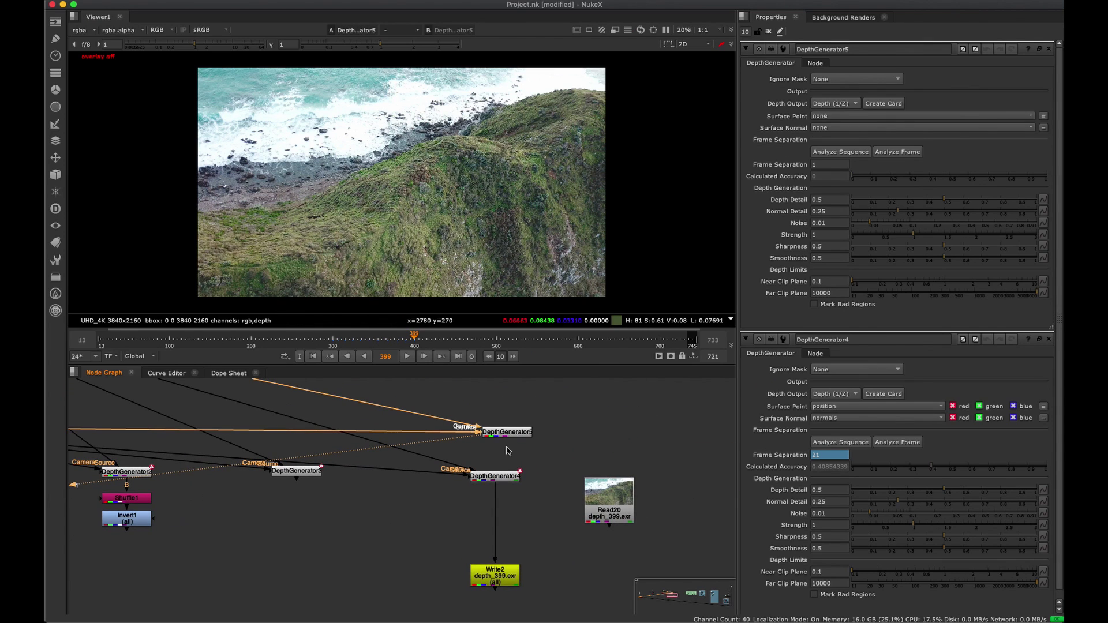
{"action": "left_click", "coordinate": [507, 434]}
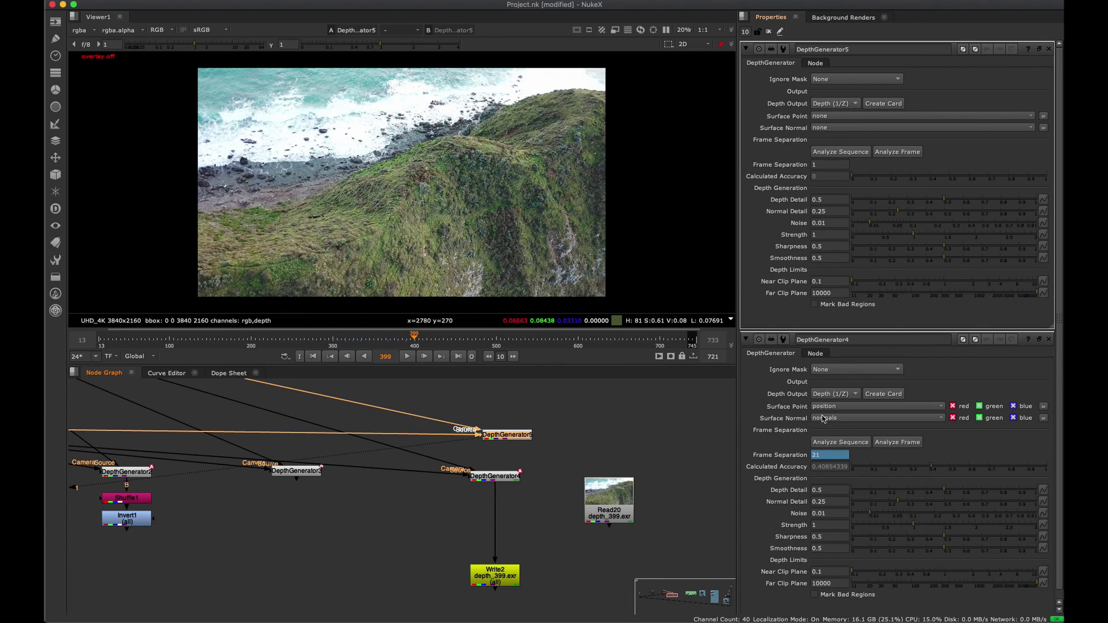
Start a new 'pos' rgba layer for the surface point output, then dismiss it.
{"action": "left_click", "coordinate": [832, 119]}
{"action": "left_click", "coordinate": [830, 119]}
{"action": "left_click", "coordinate": [830, 119]}
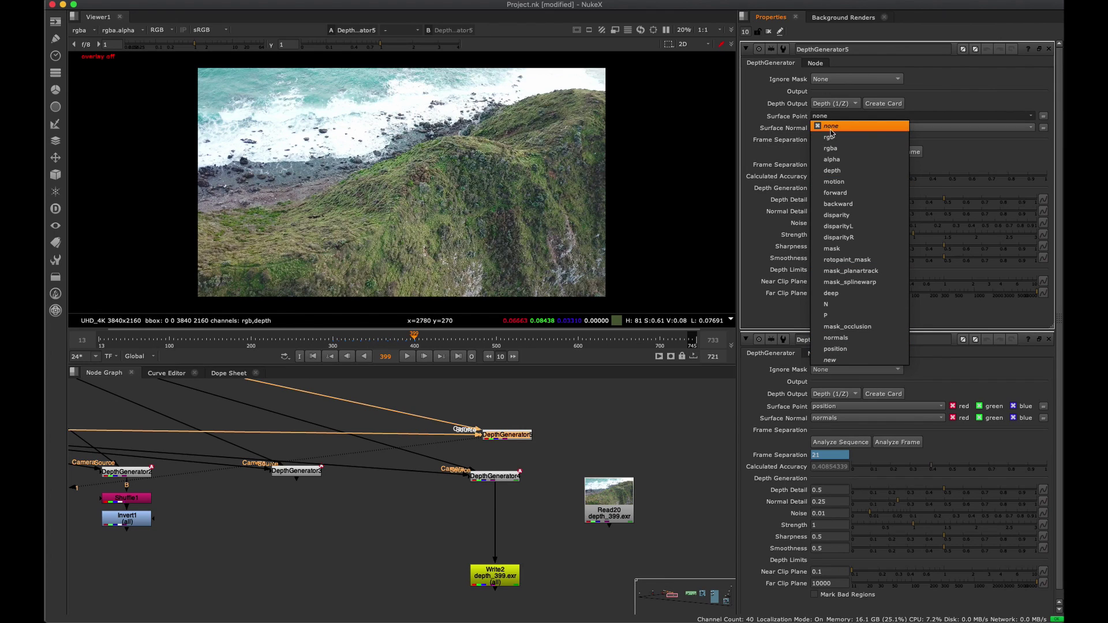
{"action": "left_click", "coordinate": [831, 361]}
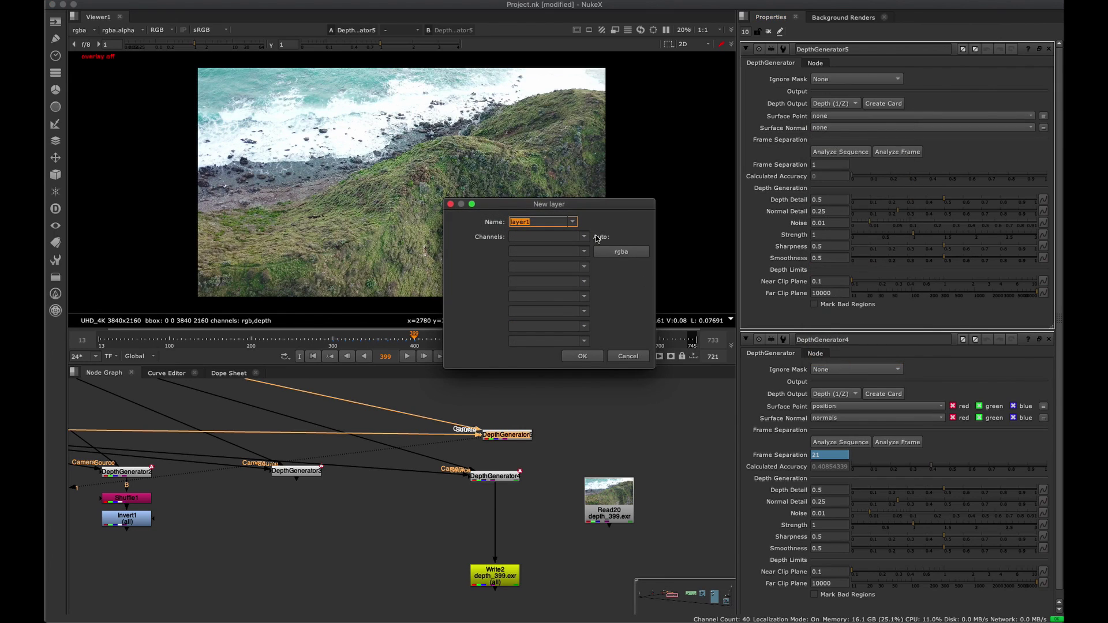
{"action": "type", "text": "position"}
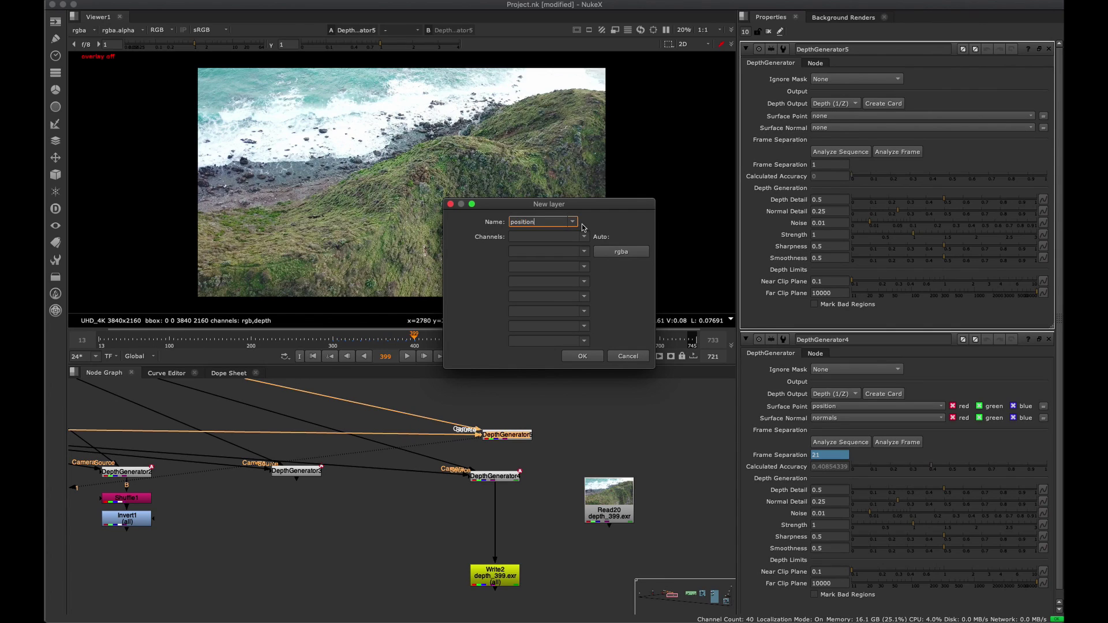
{"action": "left_click", "coordinate": [628, 255]}
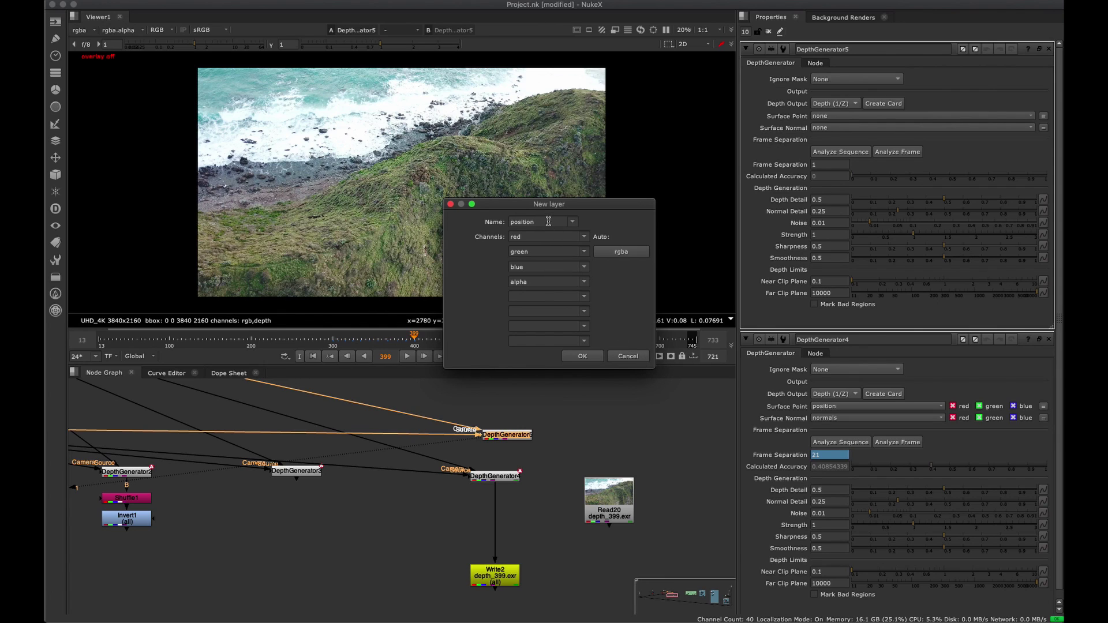
{"action": "left_click", "coordinate": [629, 355]}
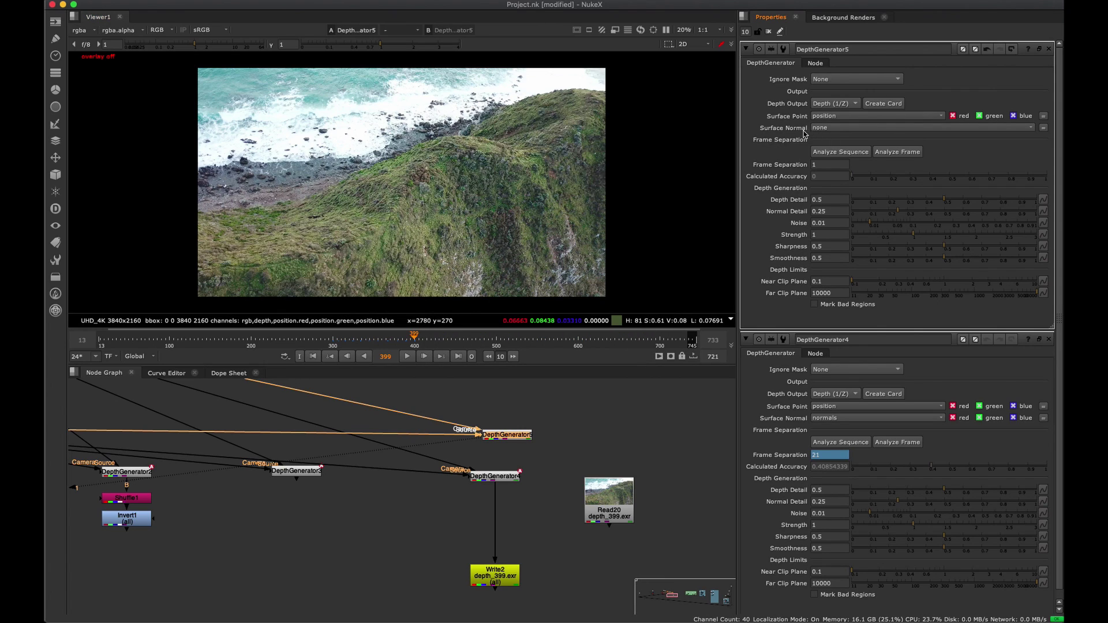
Create a new rgba layer named 'normals' for the surface normals output.
{"action": "left_click", "coordinate": [829, 129]}
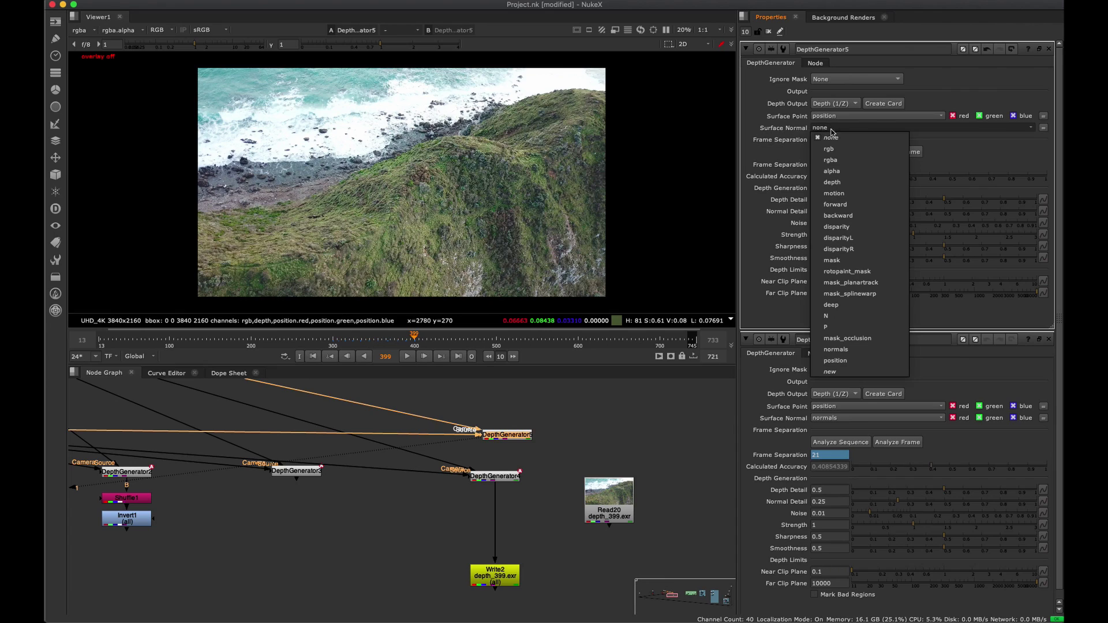
{"action": "left_click", "coordinate": [829, 372]}
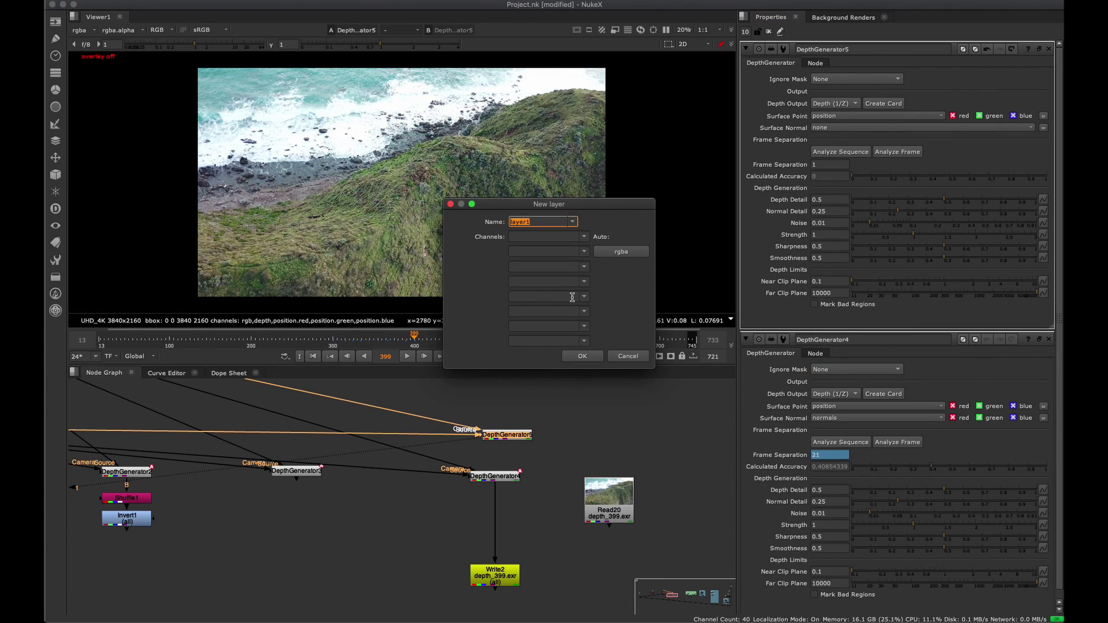
{"action": "type", "text": "normals"}
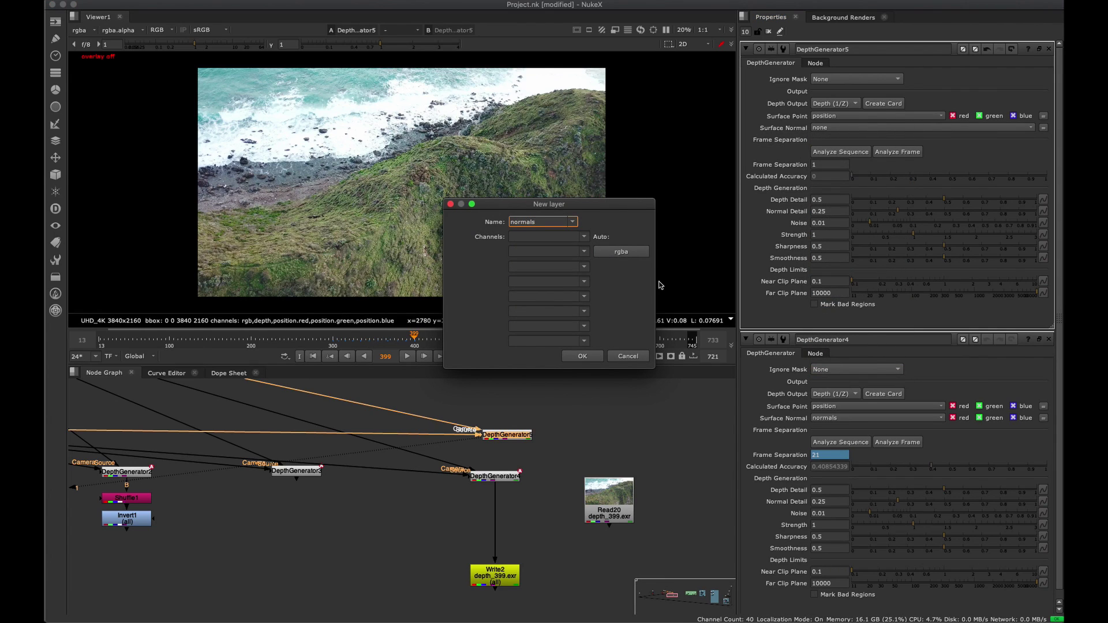
{"action": "left_click", "coordinate": [621, 255]}
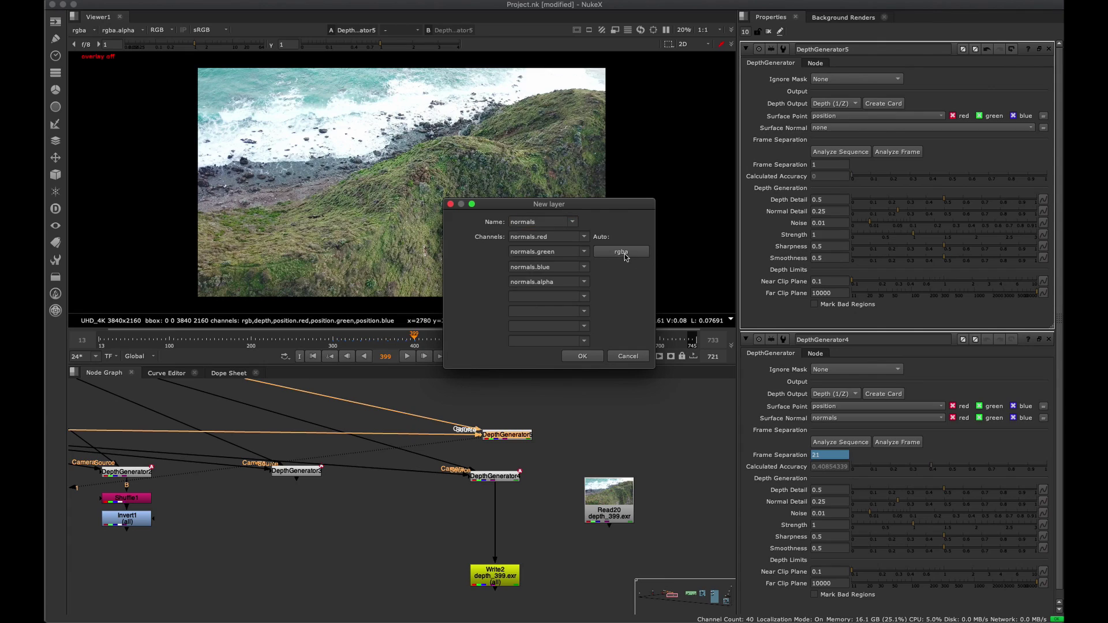
{"action": "left_click", "coordinate": [539, 224]}
{"action": "key", "text": "Tab"}
{"action": "left_click", "coordinate": [541, 223]}
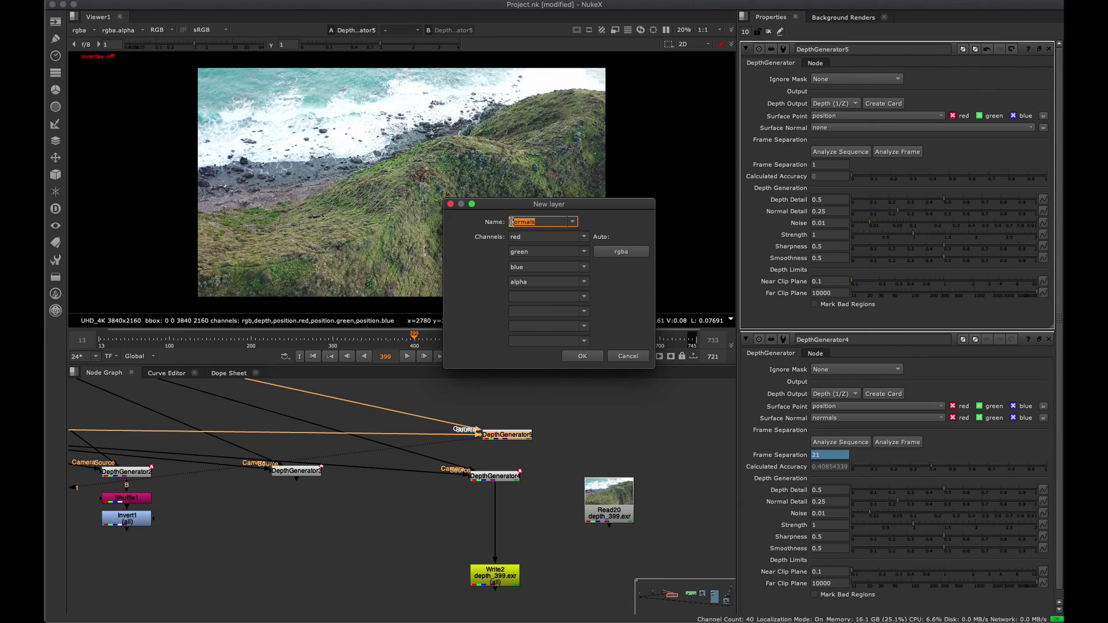
{"action": "key", "text": "Tab"}
{"action": "key", "text": "Tab"}
{"action": "key", "text": "Tab"}
{"action": "key", "text": "Tab"}
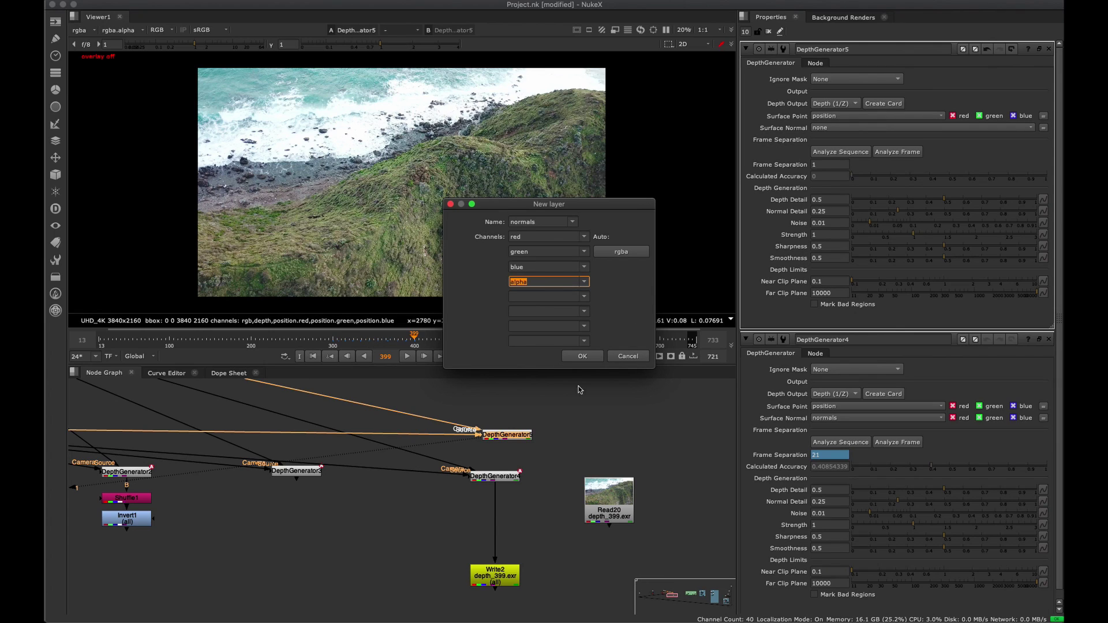
Confirm the normals layer, then view DepthGenerator4's output on its position layer.
{"action": "left_click", "coordinate": [582, 356]}
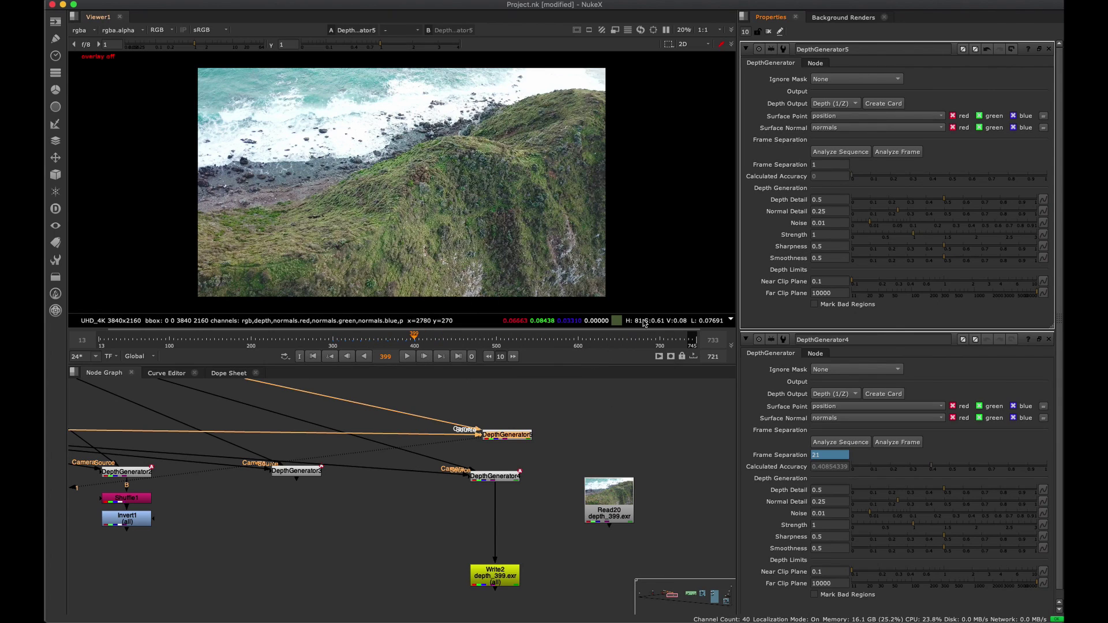
{"action": "middle_click_drag", "start_coordinate": [554, 467], "coordinate": [537, 435]}
{"action": "left_click_drag", "start_coordinate": [577, 491], "coordinate": [587, 468]}
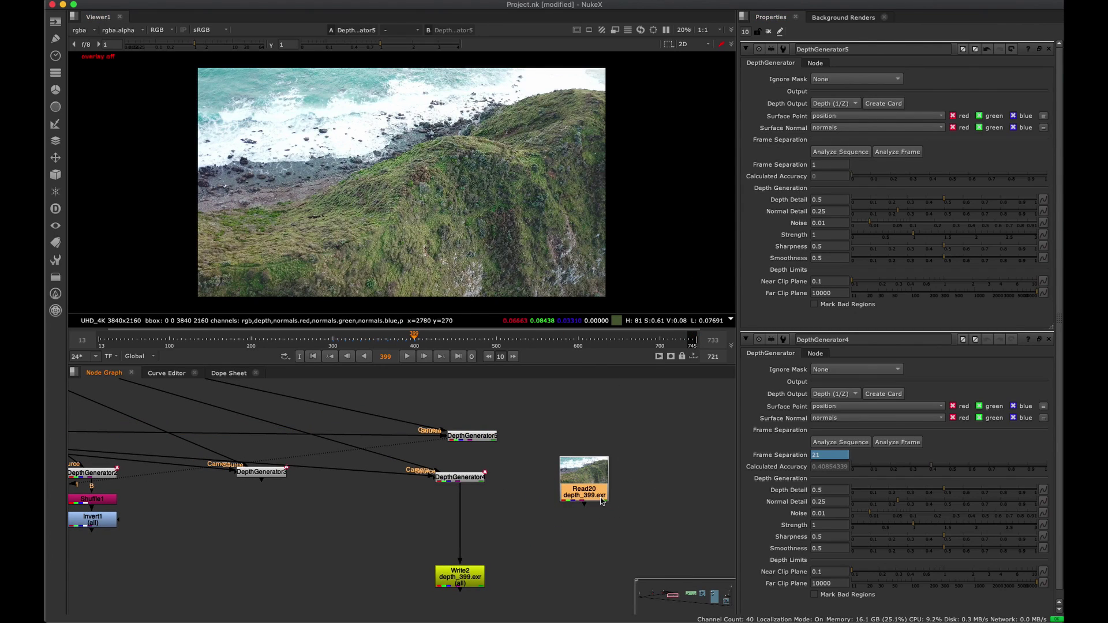
{"action": "left_click_drag", "start_coordinate": [604, 495], "coordinate": [552, 502]}
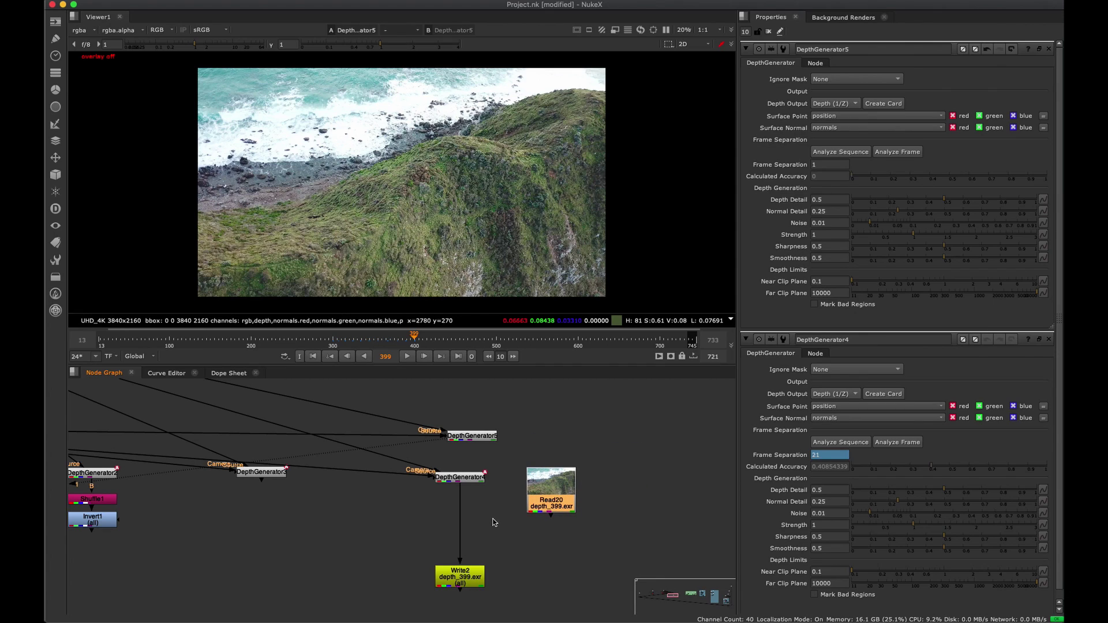
{"action": "left_click_drag", "start_coordinate": [480, 486], "coordinate": [487, 495]}
{"action": "key", "text": "1"}
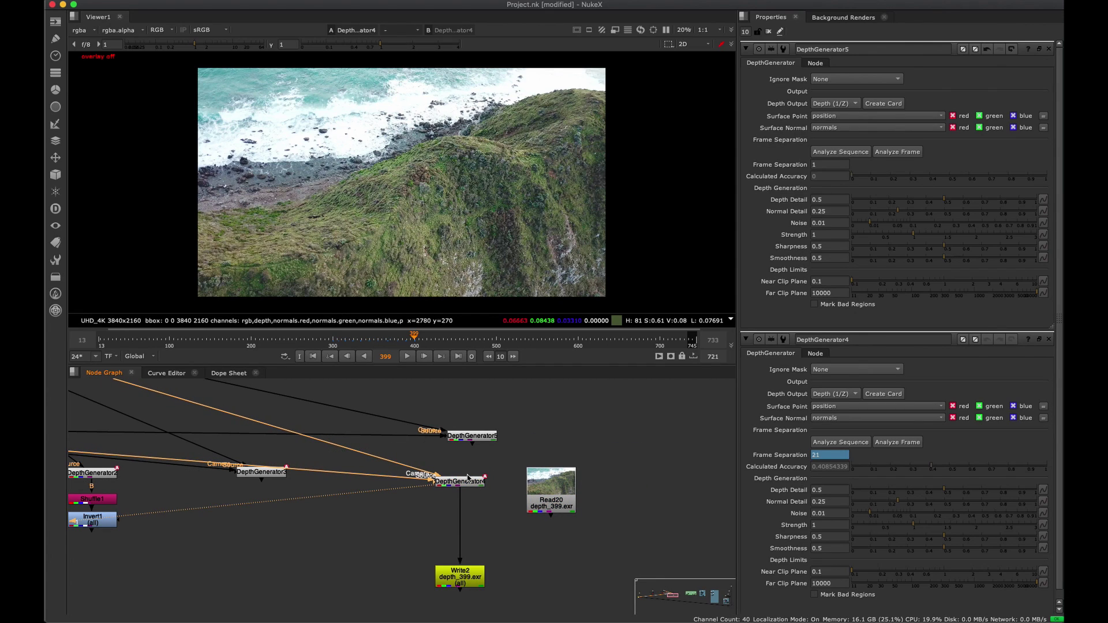
{"action": "left_click", "coordinate": [82, 31]}
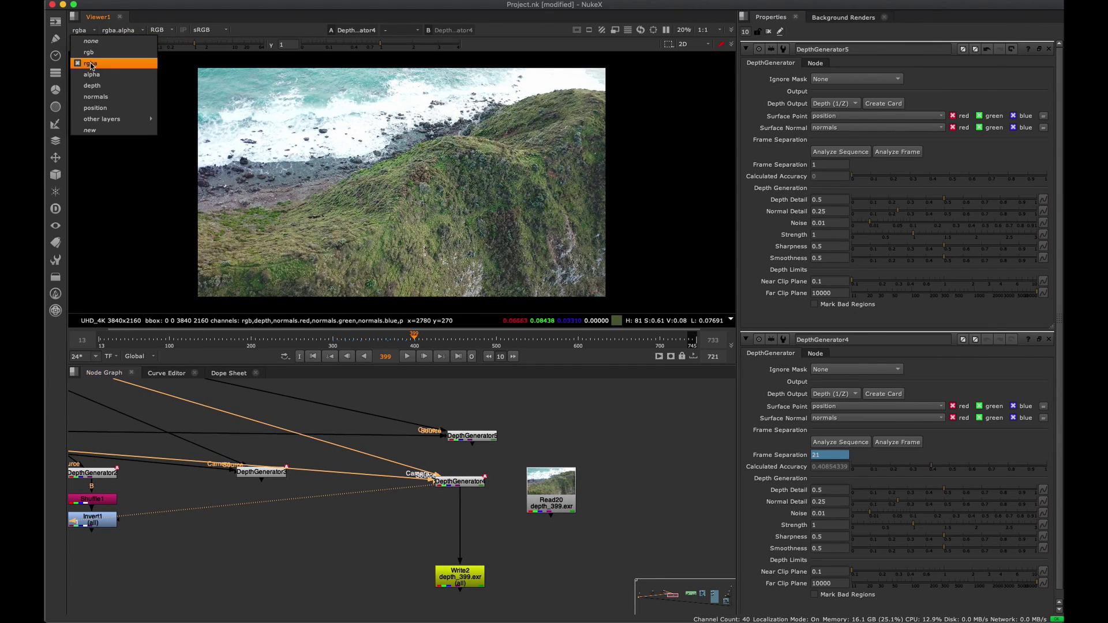
{"action": "left_click", "coordinate": [98, 108]}
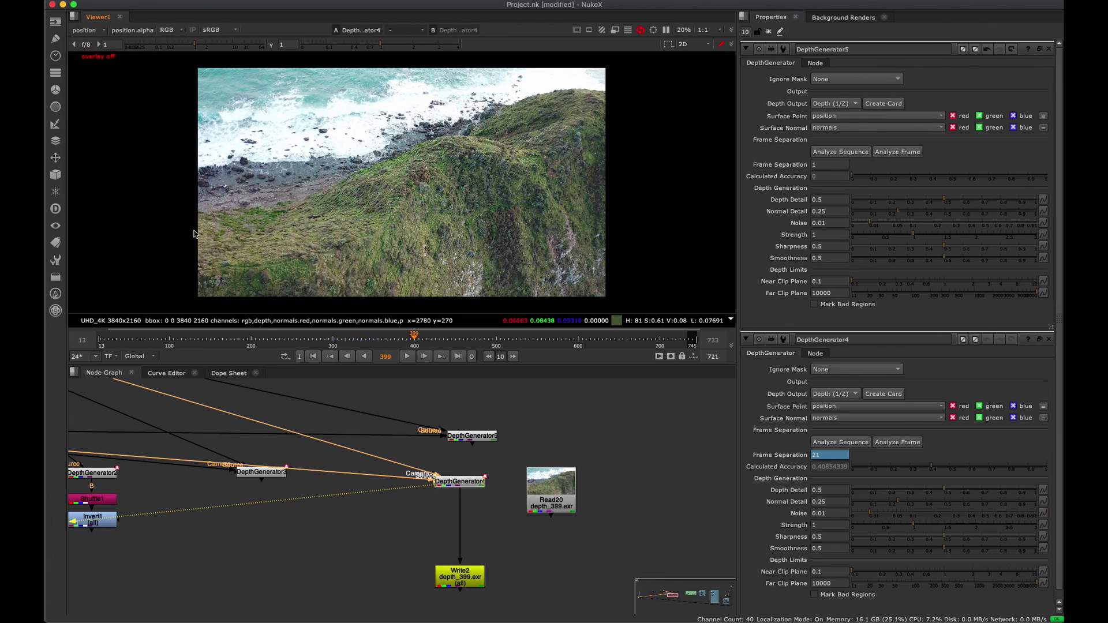
Inspect Read20's normals and depth passes with raised gain, then return to rgba at gain 1.
{"action": "key", "text": "1"}
{"action": "middle_click_drag", "start_coordinate": [550, 478], "coordinate": [397, 454]}
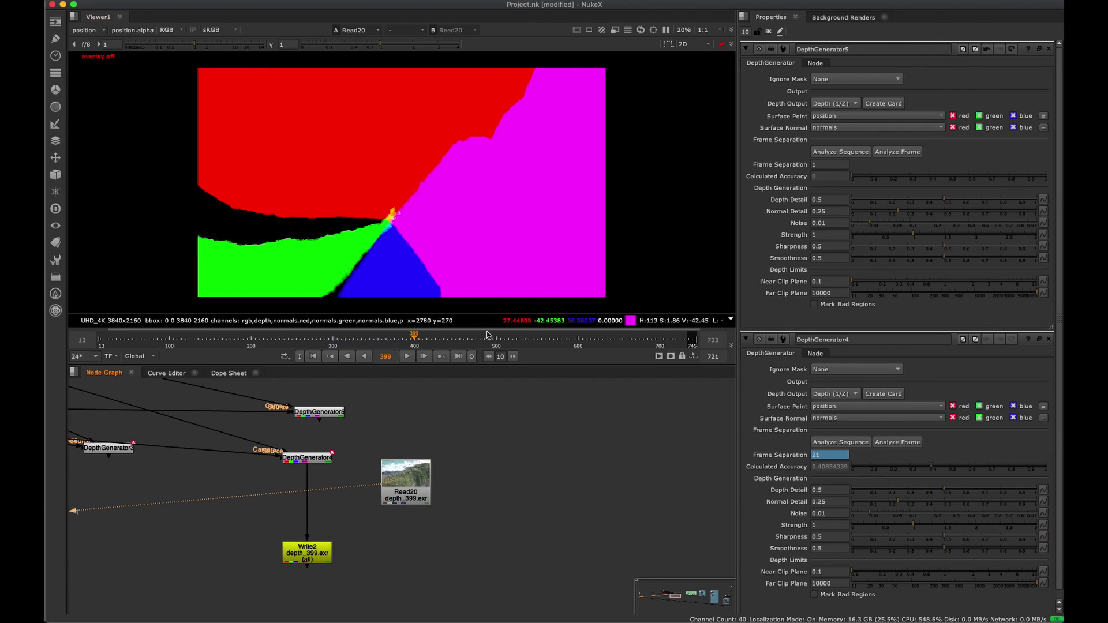
{"action": "left_click", "coordinate": [102, 31]}
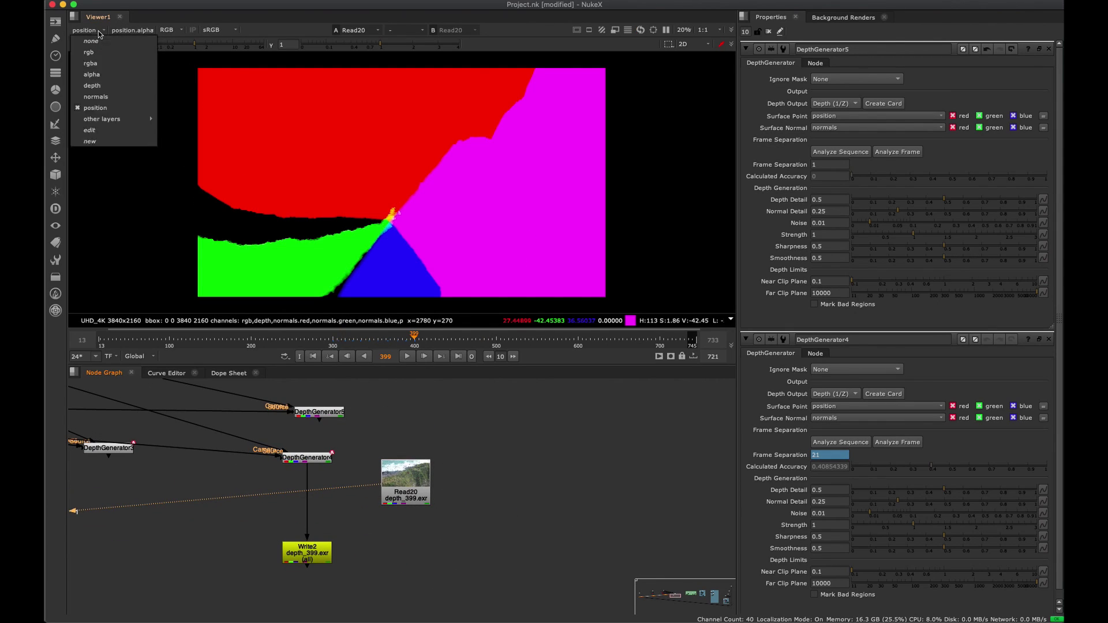
{"action": "left_click", "coordinate": [123, 94]}
{"action": "left_click", "coordinate": [99, 32]}
{"action": "left_click", "coordinate": [114, 87]}
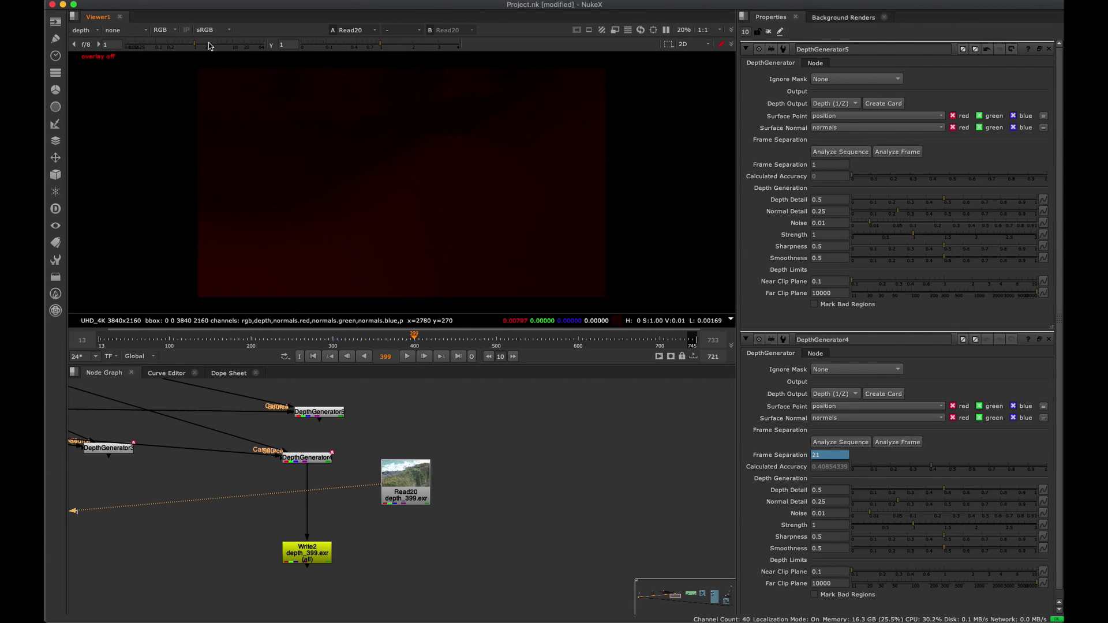
{"action": "left_click_drag", "start_coordinate": [209, 47], "coordinate": [231, 46]}
{"action": "left_click", "coordinate": [87, 44]}
{"action": "left_click", "coordinate": [86, 32]}
{"action": "left_click", "coordinate": [108, 63]}
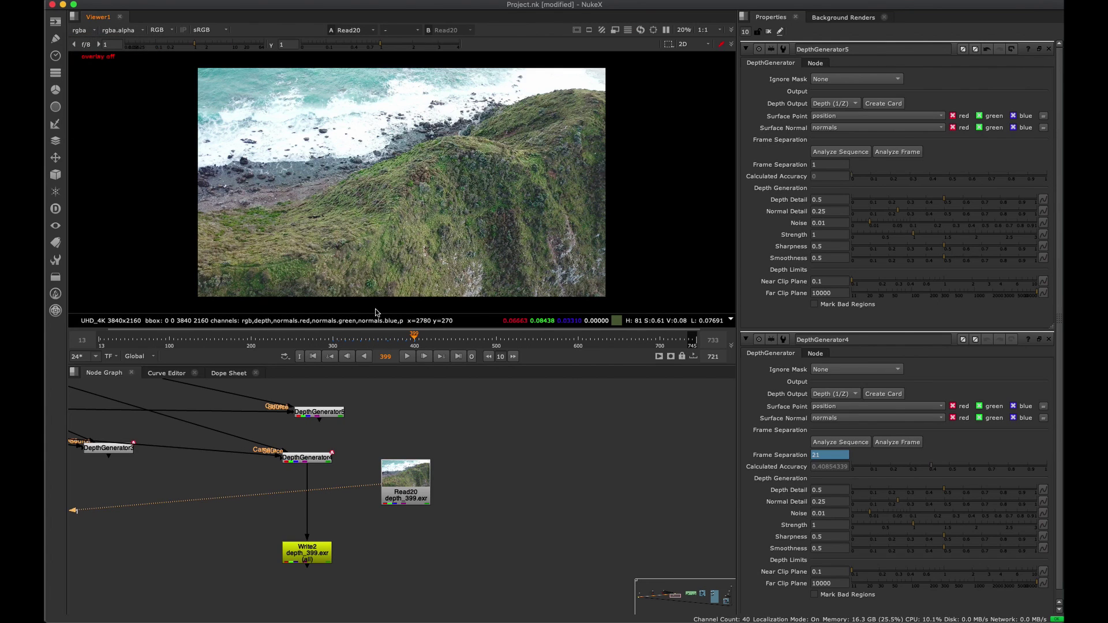
{"action": "middle_click_drag", "start_coordinate": [385, 481], "coordinate": [298, 469]}
{"action": "left_click_drag", "start_coordinate": [298, 469], "coordinate": [456, 469]}
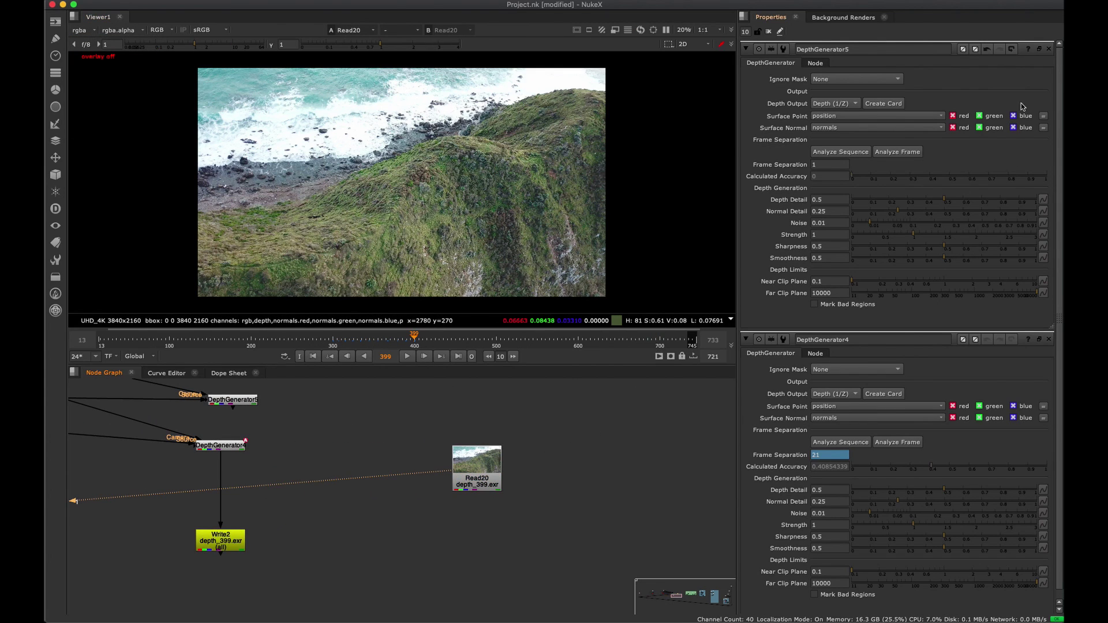
Close the DepthGenerator5 and DepthGenerator4 settings panels and pull back to the Position backdrop.
{"action": "left_click", "coordinate": [1048, 50]}
{"action": "left_click", "coordinate": [1049, 50]}
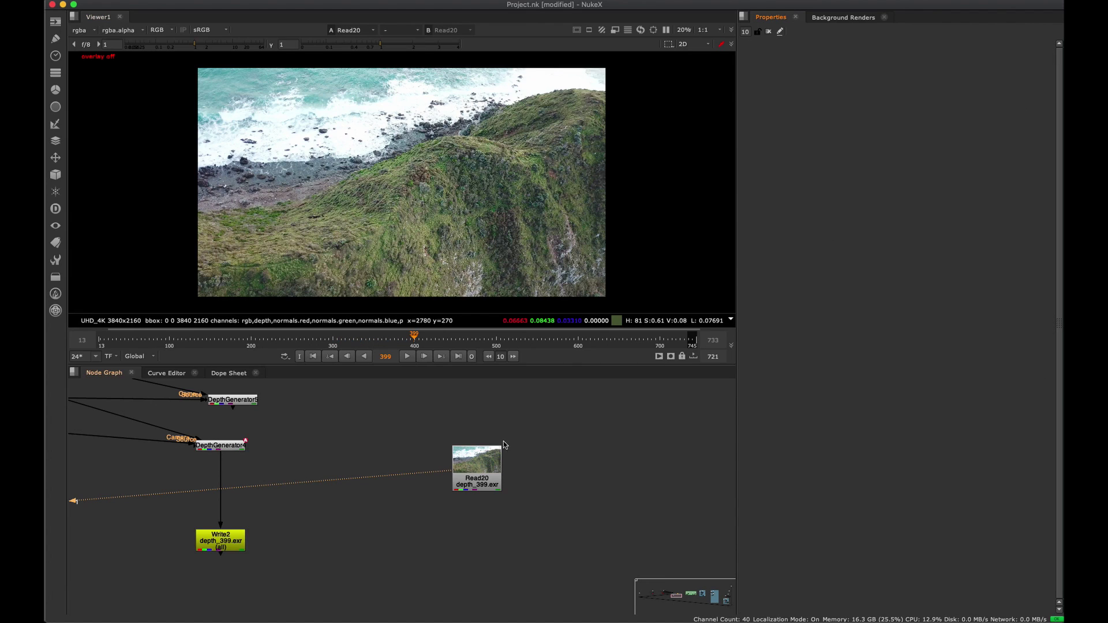
{"action": "scroll", "coordinate": [504, 445], "scroll_direction": "down", "scroll_amount": 3}
{"action": "middle_click_drag", "start_coordinate": [504, 445], "coordinate": [279, 463]}
{"action": "scroll", "coordinate": [279, 463], "scroll_direction": "right", "scroll_amount": 10}
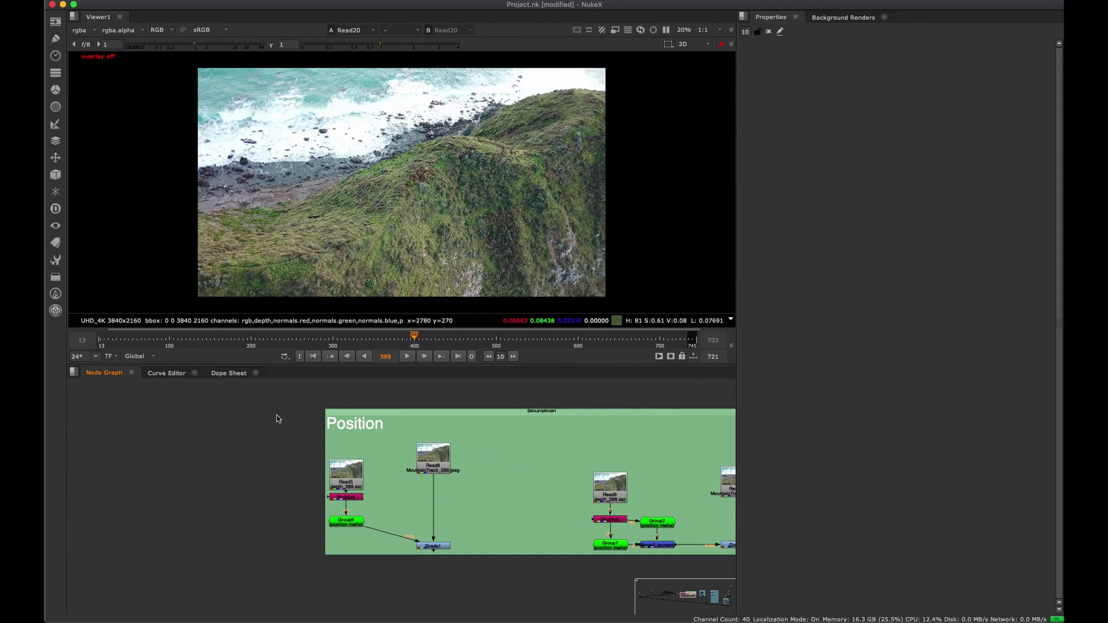
{"action": "scroll", "coordinate": [304, 463], "scroll_direction": "right", "scroll_amount": 5}
Review the Position and Normals backdrops with the Node Graph maximized, then restore the layout.
{"action": "key", "text": "space"}
{"action": "scroll", "coordinate": [617, 398], "scroll_direction": "down", "scroll_amount": 3}
{"action": "scroll", "coordinate": [618, 398], "scroll_direction": "left", "scroll_amount": 3}
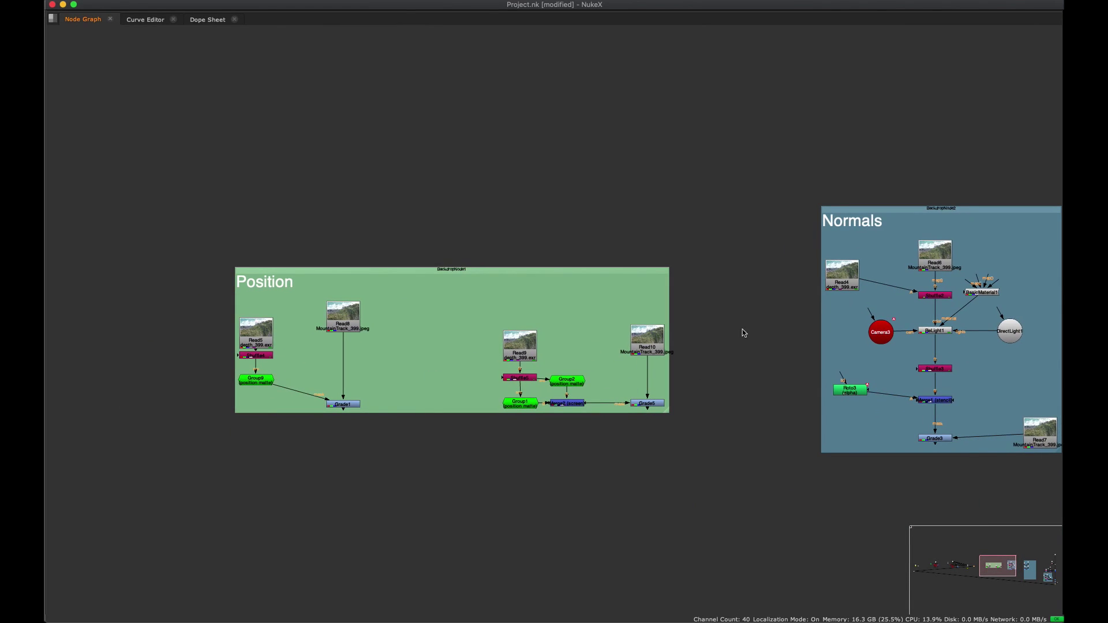
{"action": "scroll", "coordinate": [680, 386], "scroll_direction": "right", "scroll_amount": 5}
{"action": "key", "text": "space"}
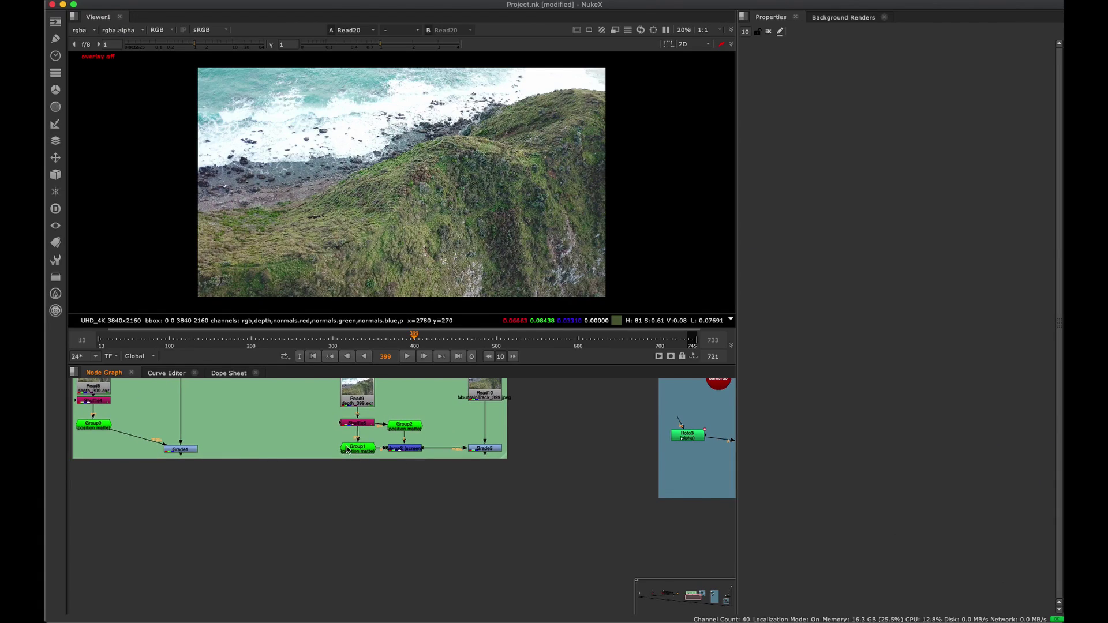
{"action": "scroll", "coordinate": [515, 444], "scroll_direction": "left", "scroll_amount": 10}
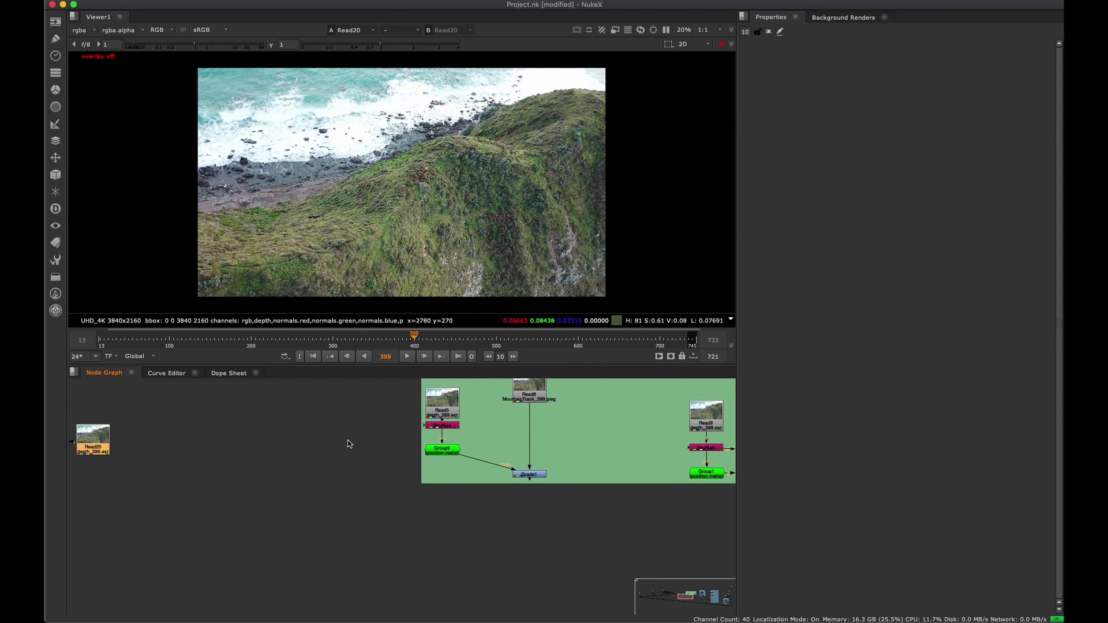
{"action": "scroll", "coordinate": [387, 435], "scroll_direction": "left", "scroll_amount": 5}
{"action": "scroll", "coordinate": [504, 453], "scroll_direction": "right", "scroll_amount": 5}
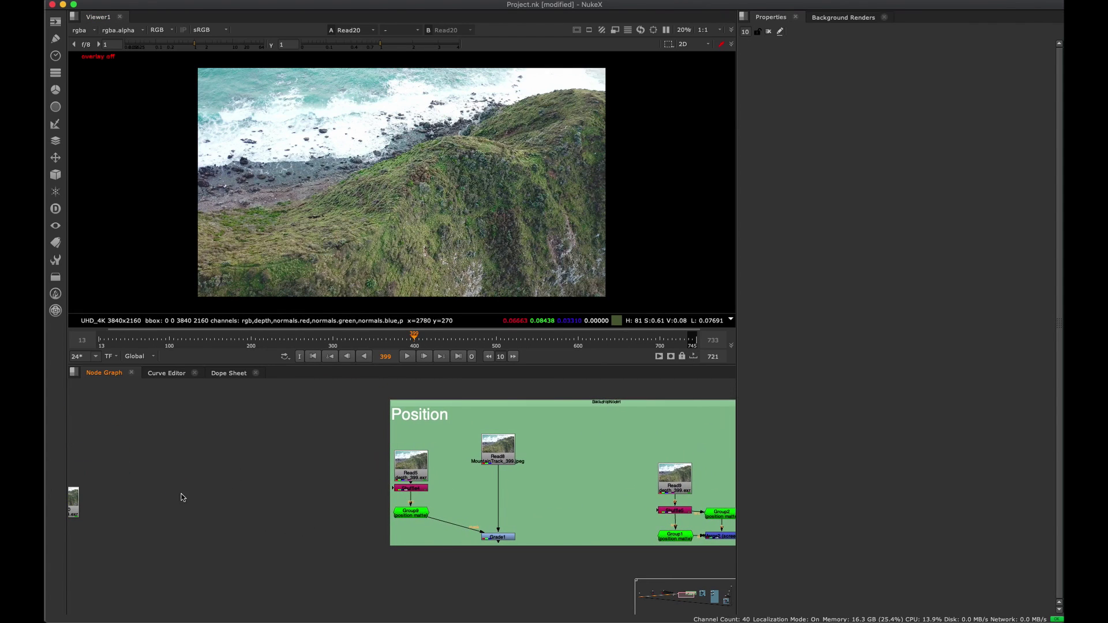
Select Read20, then select DepthGenerator4 and nudge it down.
{"action": "middle_click_drag", "start_coordinate": [183, 497], "coordinate": [388, 470]}
{"action": "left_click", "coordinate": [258, 485]}
{"action": "middle_click_drag", "start_coordinate": [72, 507], "coordinate": [308, 459]}
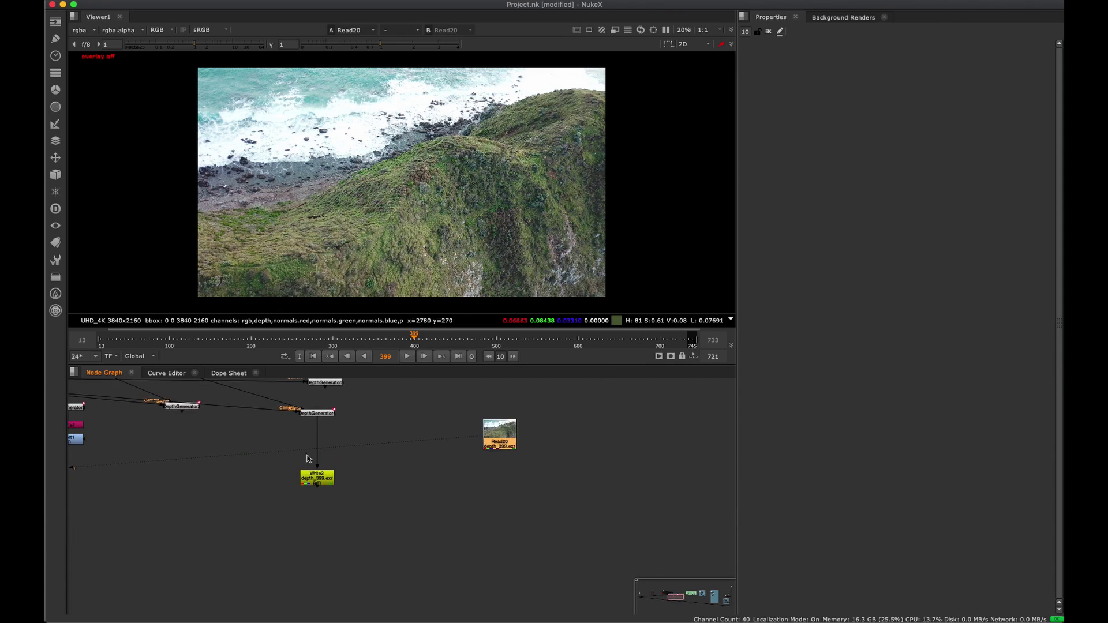
{"action": "scroll", "coordinate": [308, 459], "scroll_direction": "up", "scroll_amount": 3}
{"action": "left_click_drag", "start_coordinate": [396, 411], "coordinate": [397, 416]}
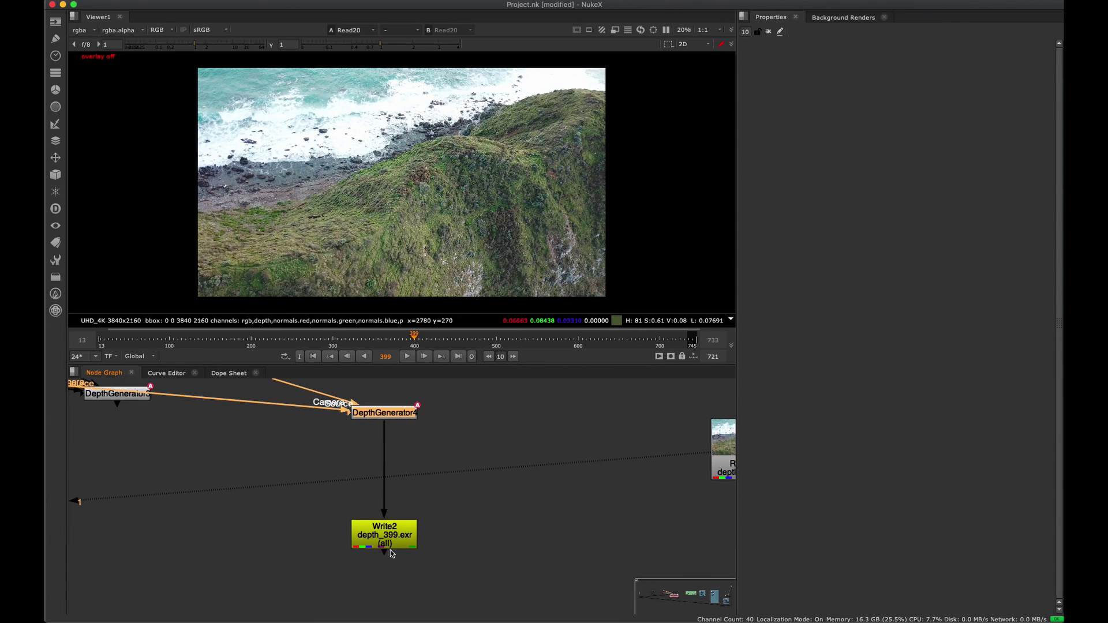
Open Write2's settings and inspect its depth_###.exr output path.
{"action": "left_click", "coordinate": [389, 537]}
{"action": "middle_click_drag", "start_coordinate": [390, 528], "coordinate": [368, 544]}
{"action": "double_click", "coordinate": [362, 499]}
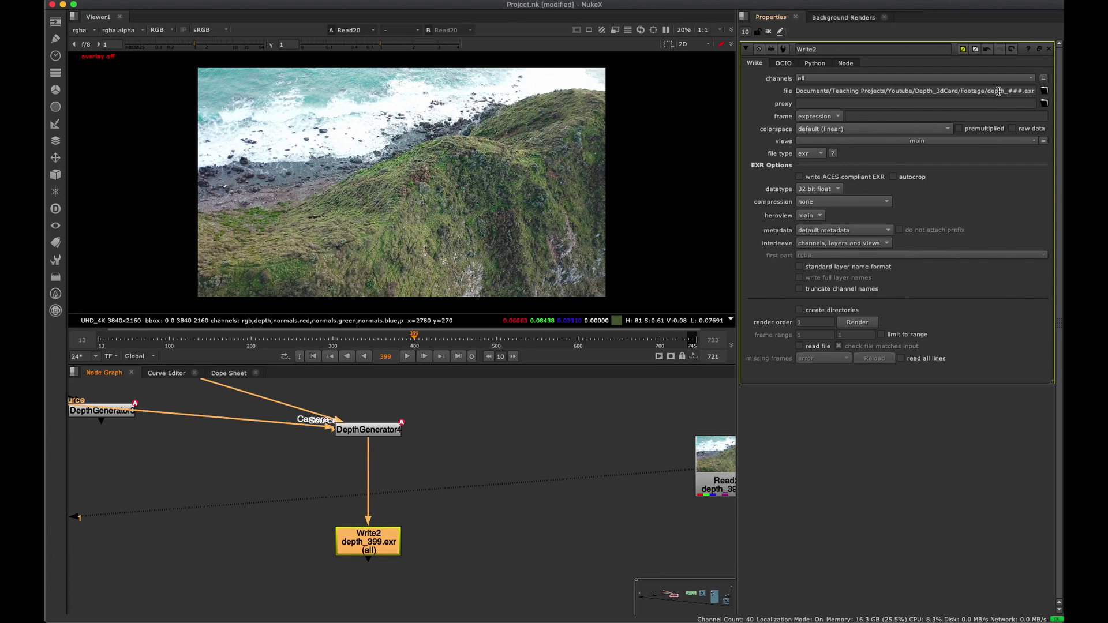
{"action": "left_click_drag", "start_coordinate": [987, 91], "coordinate": [1037, 92]}
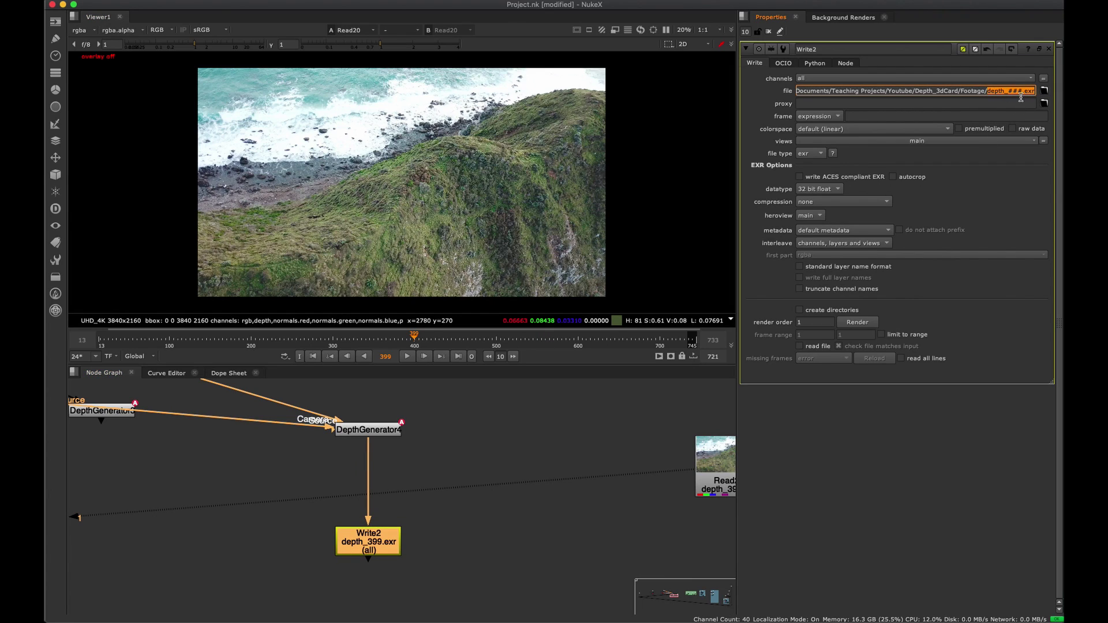
{"action": "left_click", "coordinate": [1016, 91]}
{"action": "left_click_drag", "start_coordinate": [1010, 90], "coordinate": [1032, 94]}
{"action": "triple_click", "coordinate": [1018, 91]}
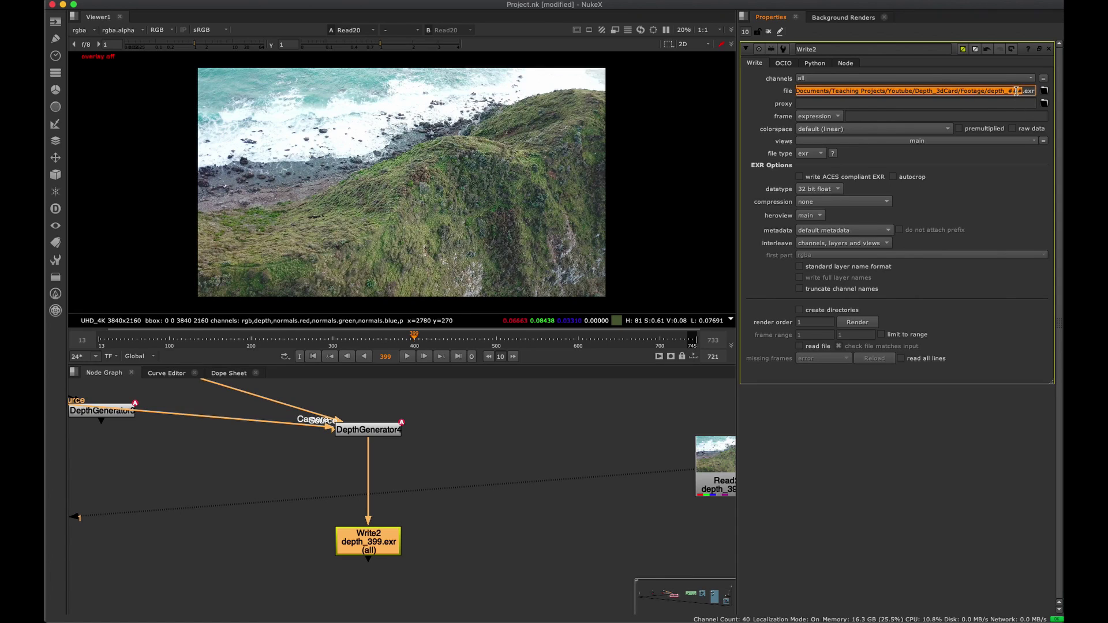
{"action": "left_click", "coordinate": [1017, 90]}
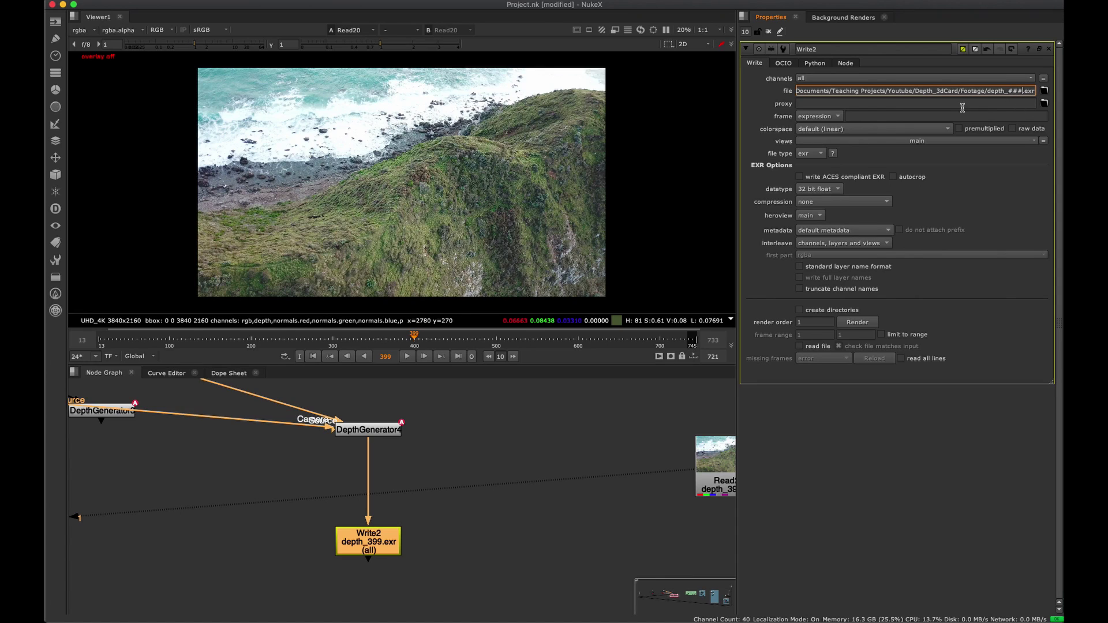
Keep Write2's EXR datatype at 32 bit float and set compression to none.
{"action": "left_click", "coordinate": [827, 191]}
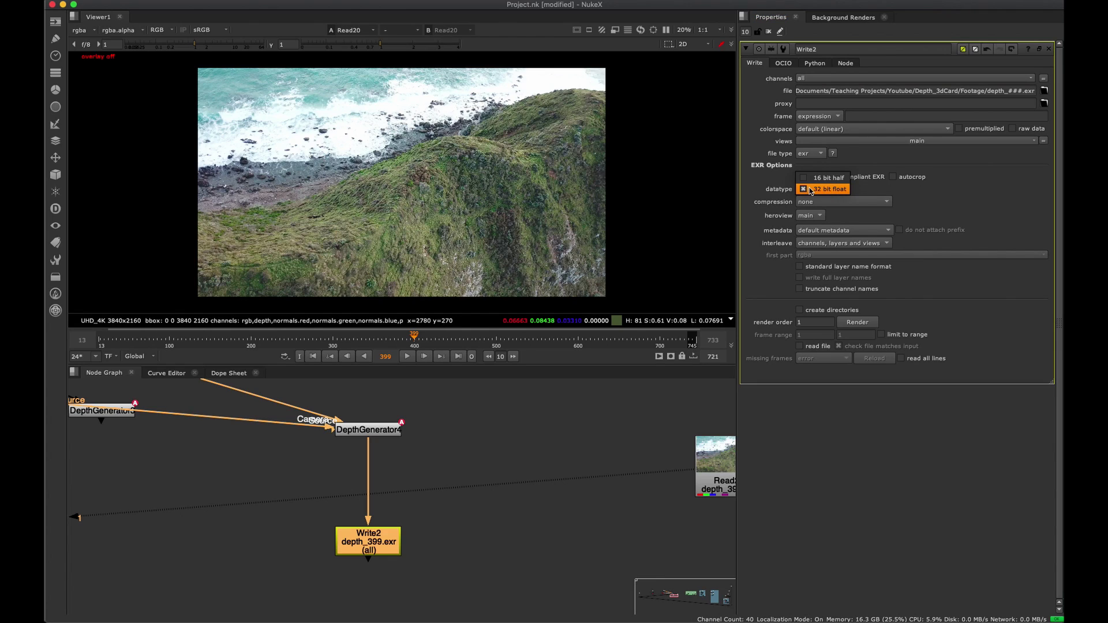
{"action": "left_click", "coordinate": [810, 190]}
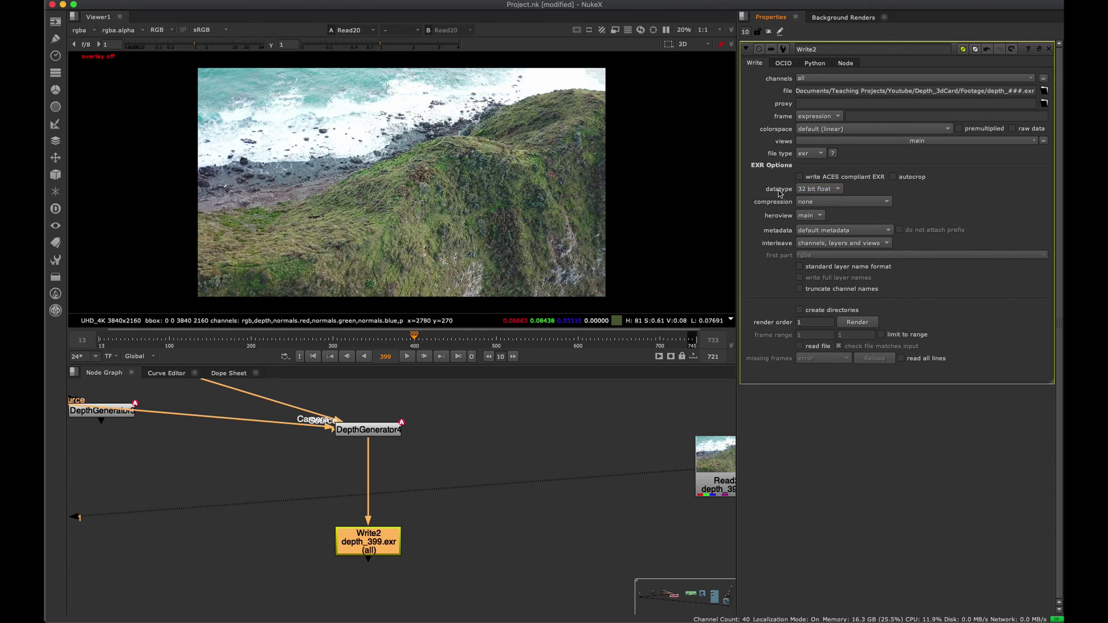
{"action": "left_click", "coordinate": [804, 190]}
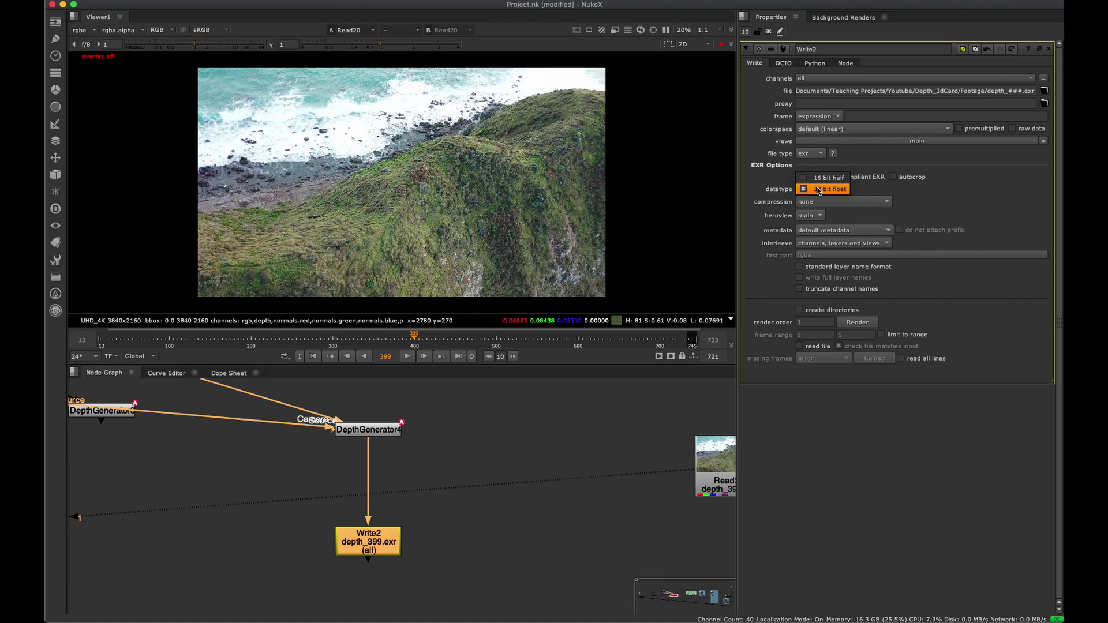
{"action": "left_click", "coordinate": [846, 191]}
{"action": "left_click", "coordinate": [825, 202]}
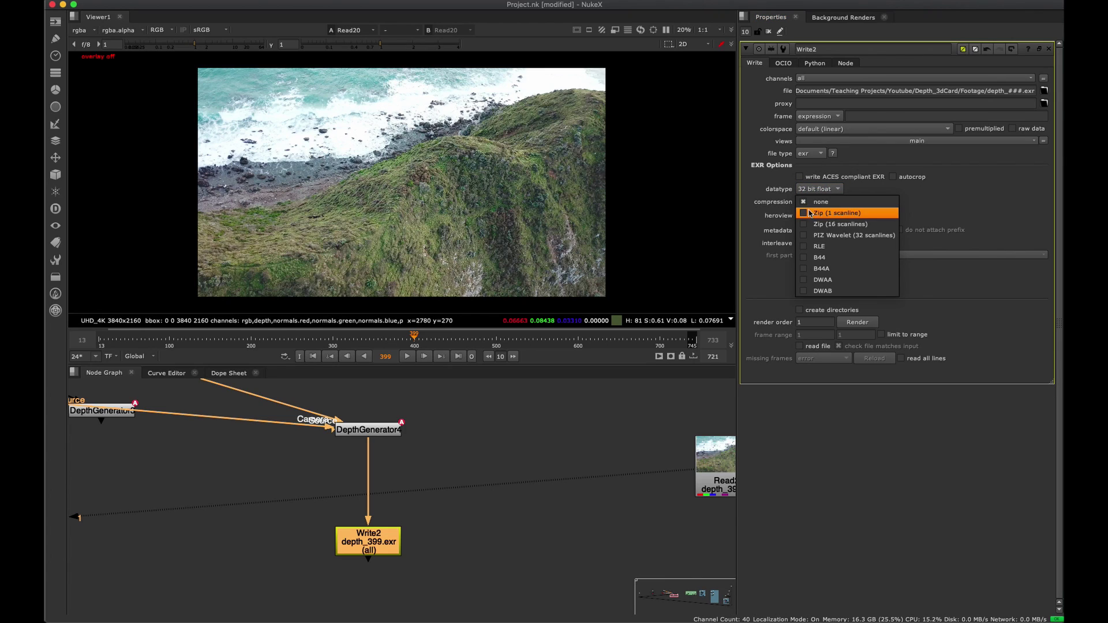
{"action": "left_click", "coordinate": [829, 203]}
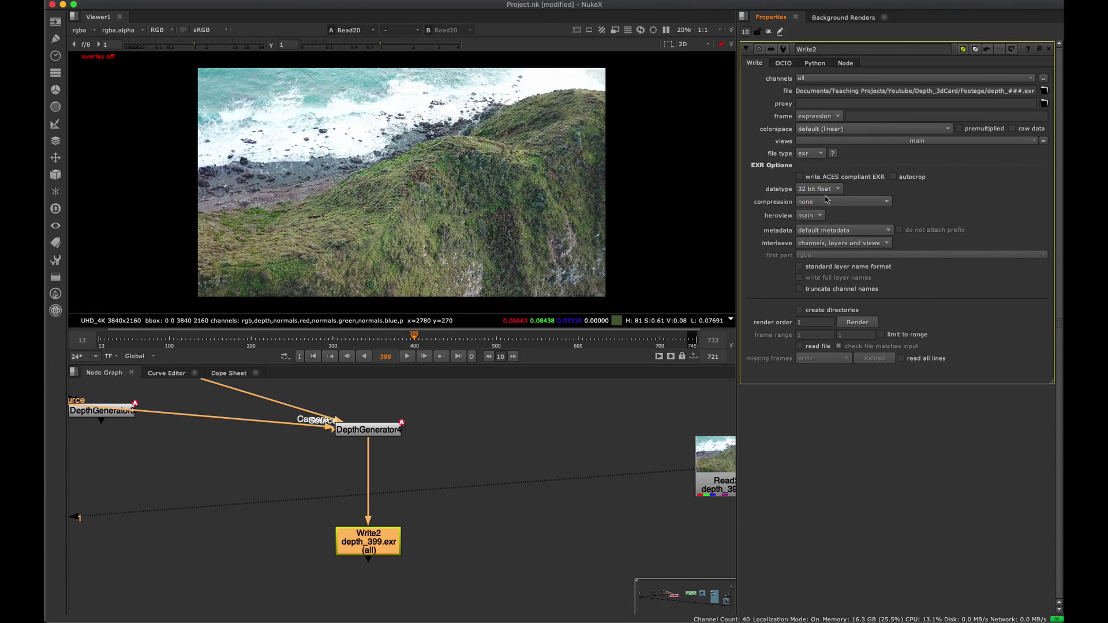
{"action": "middle_click_drag", "start_coordinate": [423, 450], "coordinate": [352, 475]}
{"action": "left_click", "coordinate": [353, 475]}
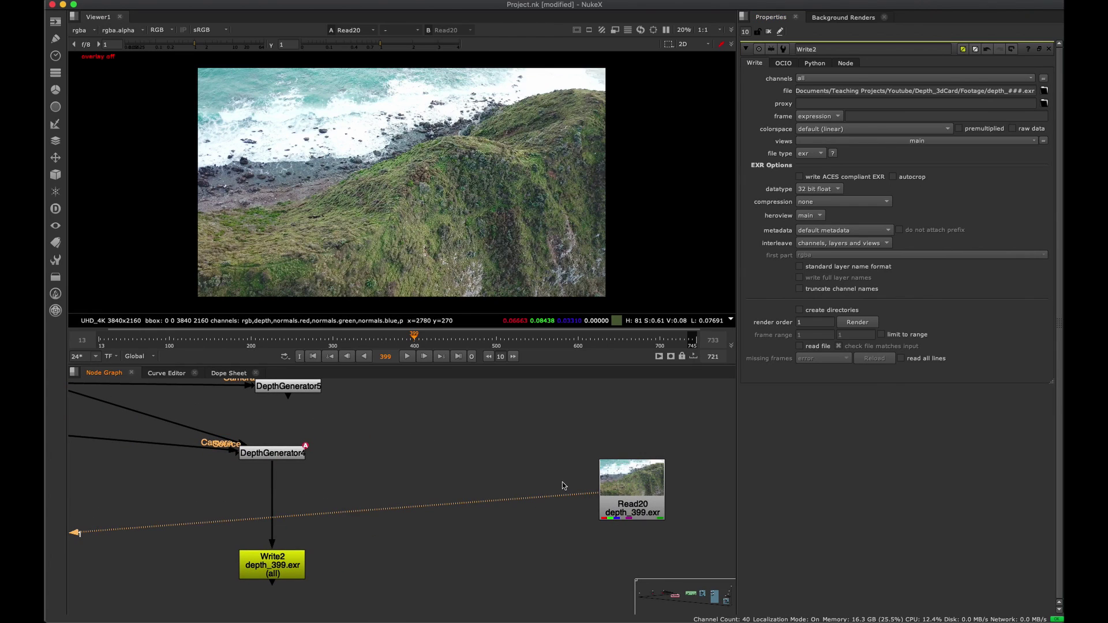
Display the depth channel in the viewer with gain 10 and gamma 0.72.
{"action": "left_click", "coordinate": [81, 30]}
{"action": "left_click", "coordinate": [116, 88]}
{"action": "left_click_drag", "start_coordinate": [206, 46], "coordinate": [232, 46]}
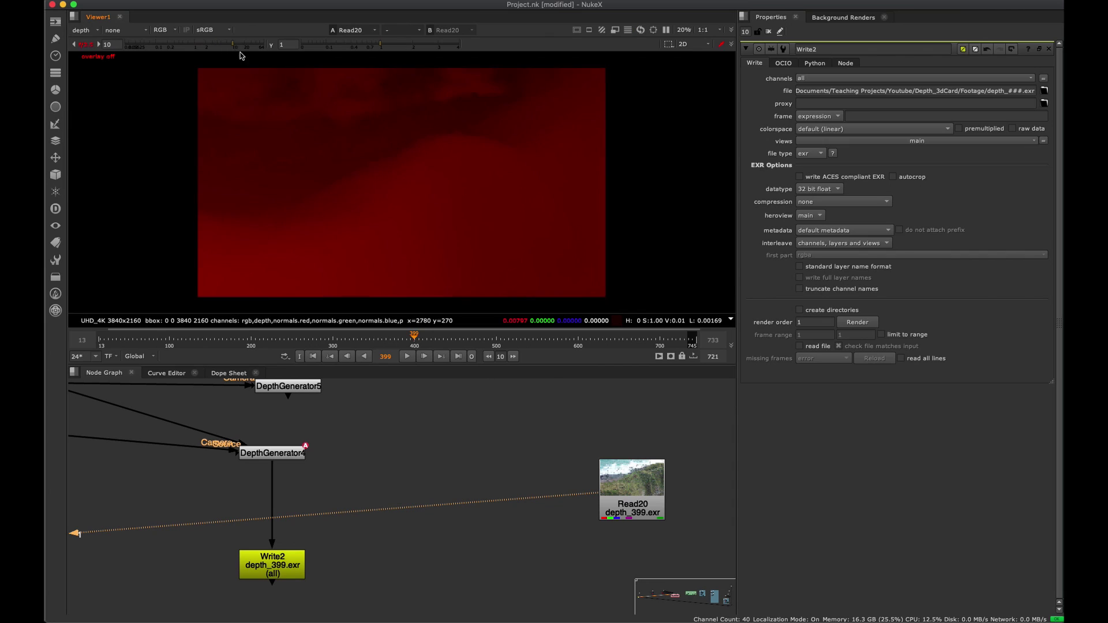
{"action": "left_click", "coordinate": [369, 46]}
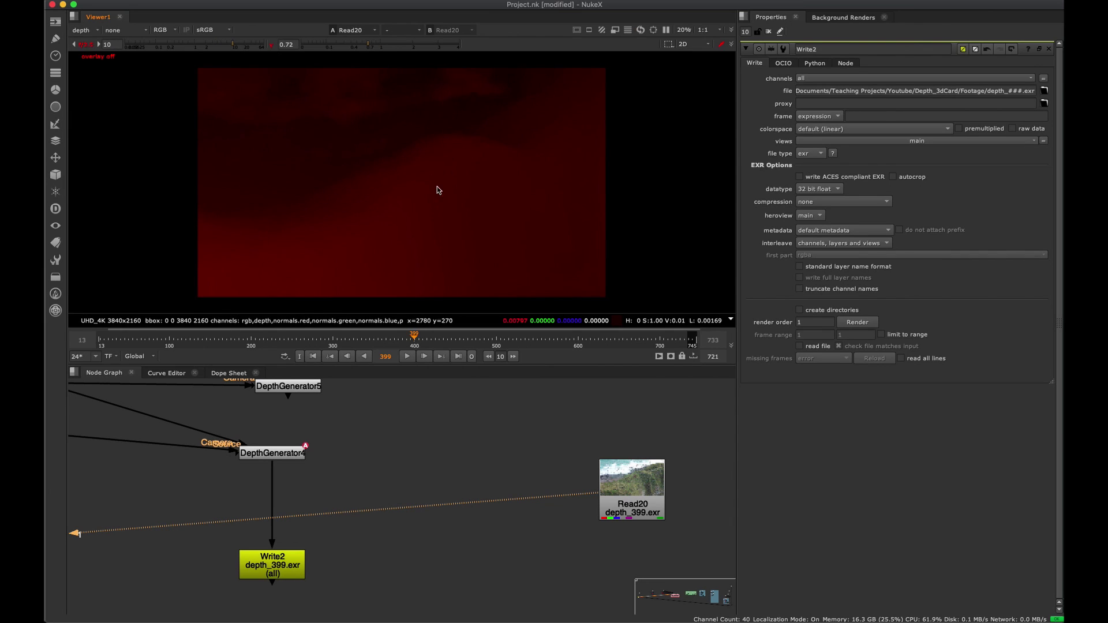
{"action": "mouse_move", "coordinate": [419, 194]}
{"action": "middle_mouse_down"}
{"action": "mouse_move", "coordinate": [367, 231]}
{"action": "mouse_move", "coordinate": [403, 198]}
{"action": "middle_mouse_up"}
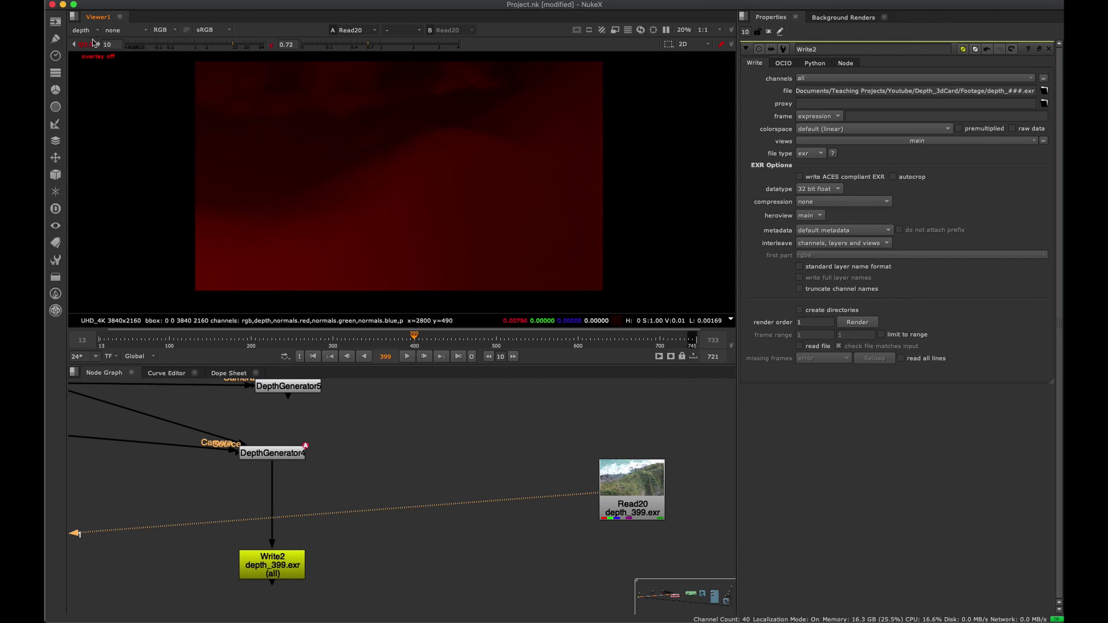
Reset viewer gamma to 1 and gain to default, and return to rgba.
{"action": "left_click", "coordinate": [272, 47]}
{"action": "left_click", "coordinate": [93, 47]}
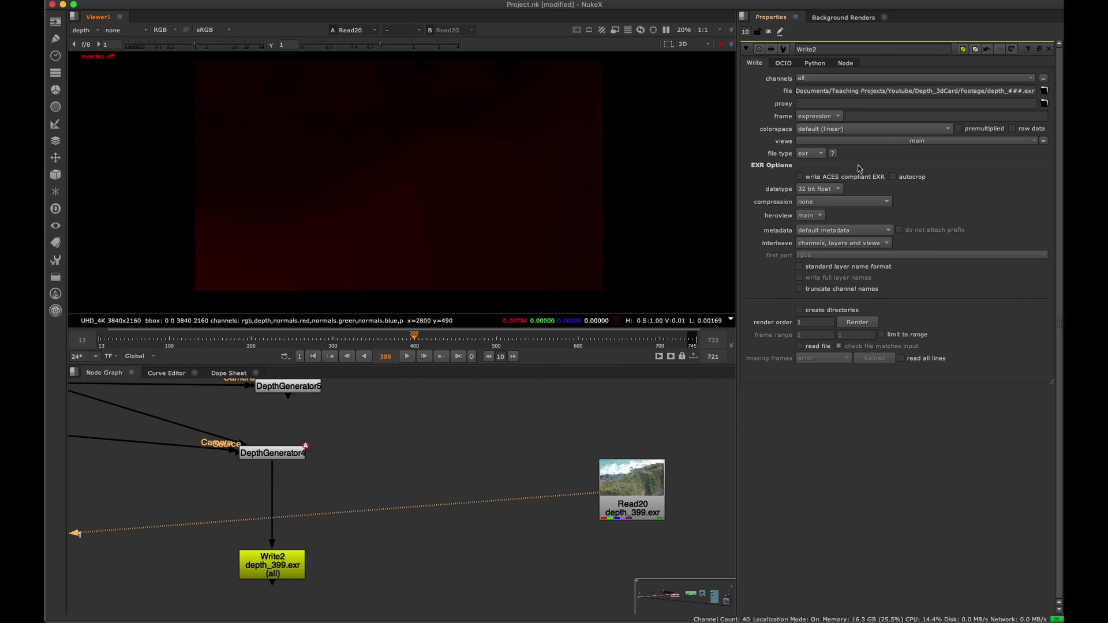
{"action": "left_click", "coordinate": [96, 32]}
{"action": "left_click", "coordinate": [109, 64]}
{"action": "scroll", "coordinate": [81, 399], "scroll_direction": "down", "scroll_amount": 3}
Move Read20 aside and locate the Normals backdrop holding the depth-grading nodes.
{"action": "middle_click_drag", "start_coordinate": [408, 454], "coordinate": [267, 448]}
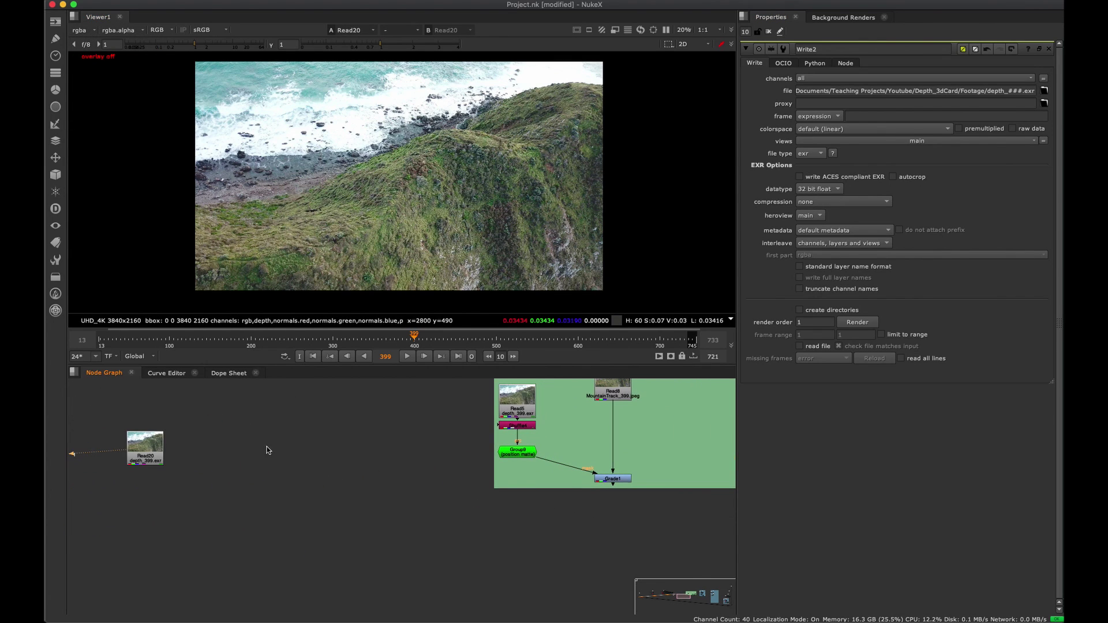
{"action": "mouse_move", "coordinate": [149, 445]}
{"action": "left_mouse_down"}
{"action": "mouse_move", "coordinate": [217, 458]}
{"action": "mouse_move", "coordinate": [148, 463]}
{"action": "left_mouse_up"}
{"action": "middle_click_drag", "start_coordinate": [535, 473], "coordinate": [267, 452]}
{"action": "scroll", "coordinate": [278, 456], "scroll_direction": "up", "scroll_amount": 5}
{"action": "scroll", "coordinate": [294, 466], "scroll_direction": "down", "scroll_amount": 3}
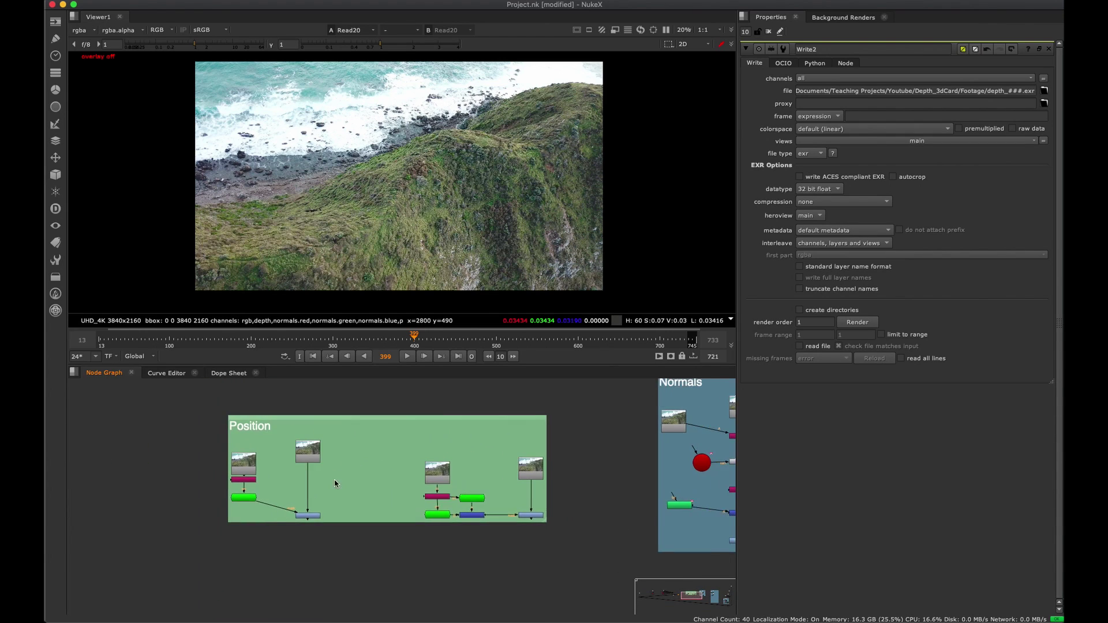
{"action": "key", "text": "space"}
{"action": "middle_click_drag", "start_coordinate": [477, 470], "coordinate": [348, 332]}
{"action": "scroll", "coordinate": [348, 331], "scroll_direction": "up", "scroll_amount": 2}
{"action": "middle_click_drag", "start_coordinate": [476, 288], "coordinate": [207, 342]}
{"action": "scroll", "coordinate": [493, 347], "scroll_direction": "down", "scroll_amount": 3}
{"action": "scroll", "coordinate": [323, 347], "scroll_direction": "up", "scroll_amount": 5}
{"action": "middle_click_drag", "start_coordinate": [441, 200], "coordinate": [486, 364]}
Change BackdropNode3's label from Normals to 'Depth'.
{"action": "key", "text": "space"}
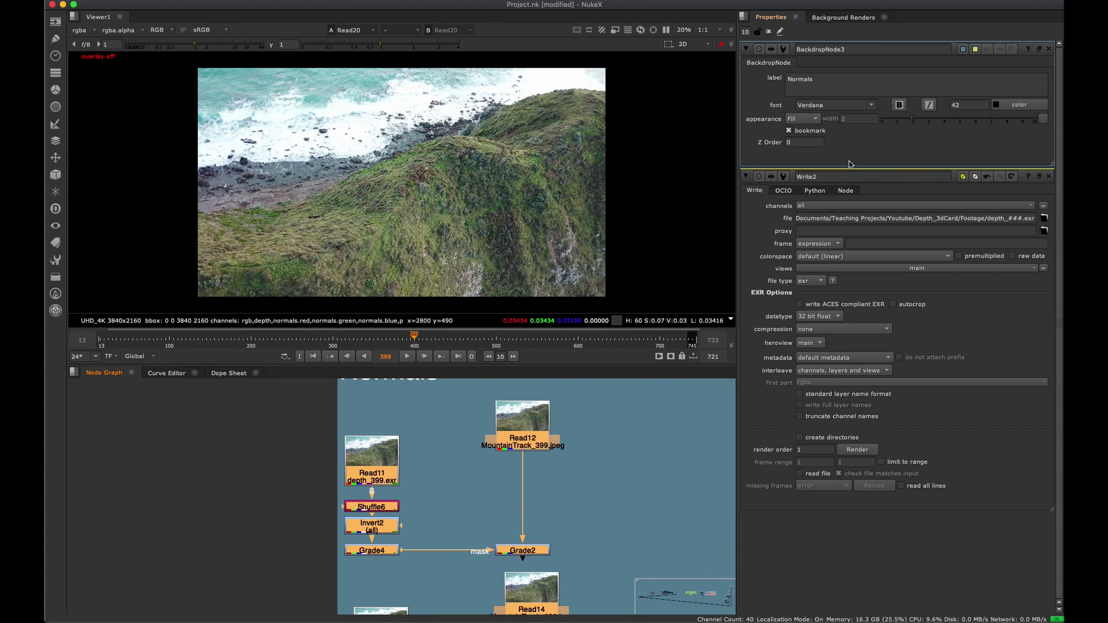
{"action": "key", "text": "BackSpace"}
{"action": "key", "text": "BackSpace"}
{"action": "key", "text": "BackSpace"}
{"action": "key", "text": "BackSpace"}
{"action": "key", "text": "BackSpace"}
{"action": "type", "text": "Depth"}
{"action": "left_click", "coordinate": [590, 458]}
{"action": "middle_click_drag", "start_coordinate": [591, 458], "coordinate": [528, 489]}
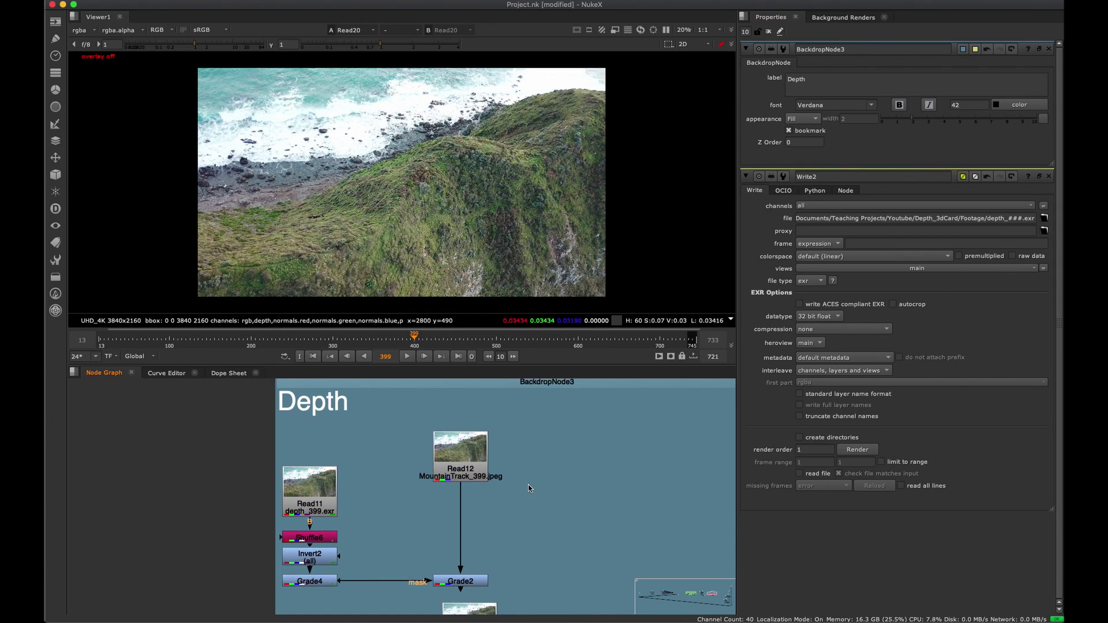
Save the script, view Read12 and Read11, and open Shuffle6's settings.
{"action": "key", "text": "ctrl+s"}
{"action": "key", "text": "1"}
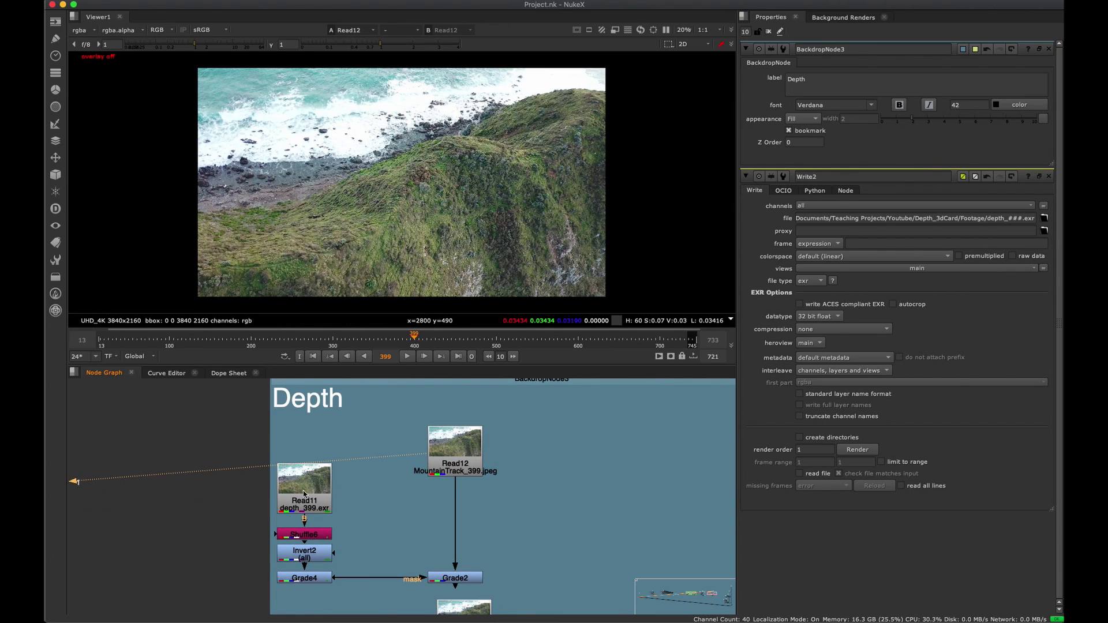
{"action": "key", "text": "1"}
{"action": "middle_click_drag", "start_coordinate": [365, 462], "coordinate": [423, 412]}
{"action": "left_click", "coordinate": [382, 432]}
{"action": "scroll", "coordinate": [383, 432], "scroll_direction": "up", "scroll_amount": 3}
{"action": "left_click_drag", "start_coordinate": [382, 432], "coordinate": [383, 435]}
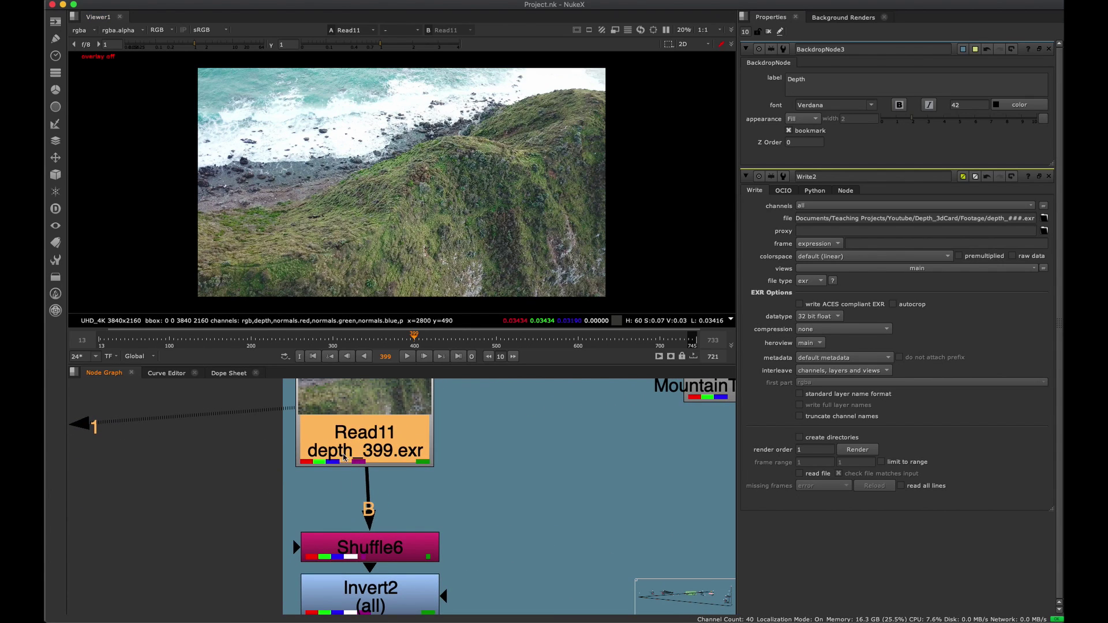
{"action": "middle_click_drag", "start_coordinate": [344, 457], "coordinate": [353, 426]}
{"action": "double_click", "coordinate": [406, 516]}
View Shuffle6's depth image with gain about 6.5 and lowered gamma, then reset gamma to 1.
{"action": "key", "text": "1"}
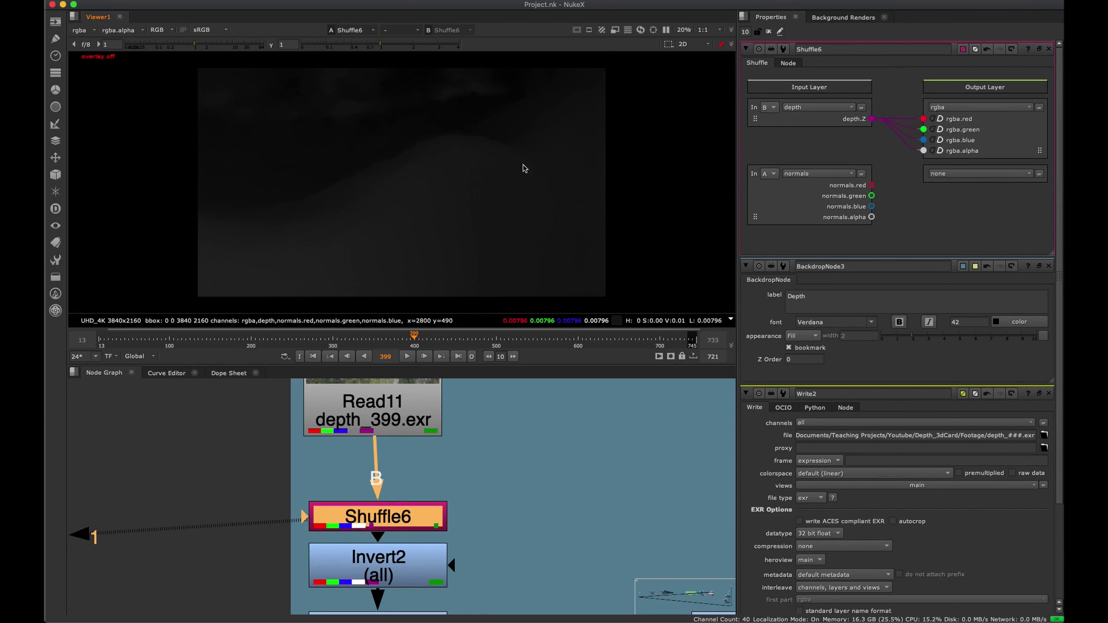
{"action": "left_click", "coordinate": [224, 45]}
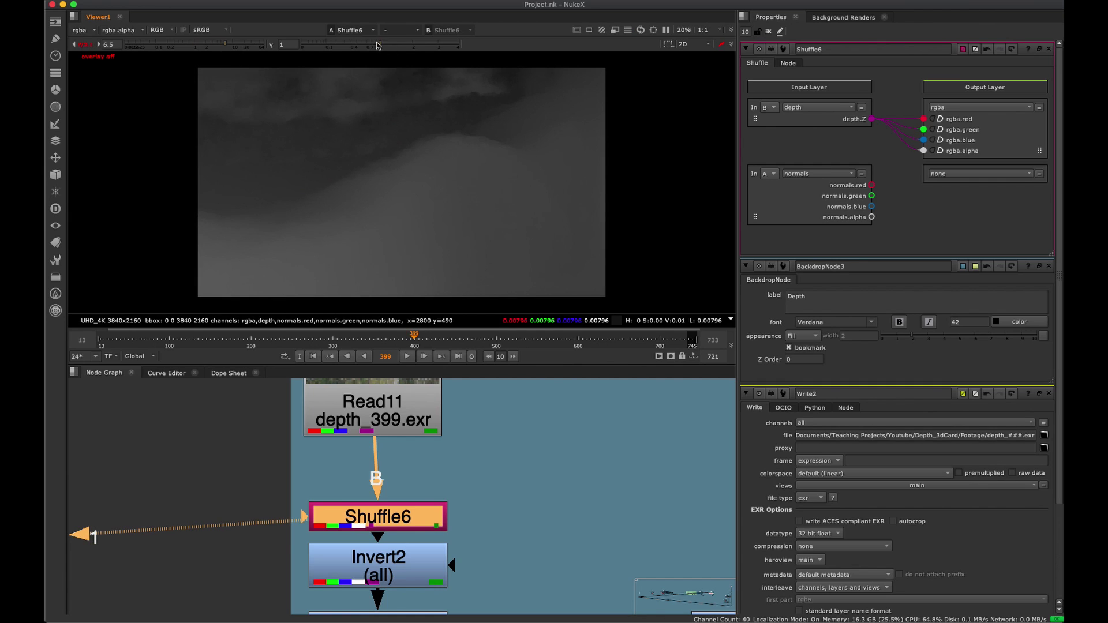
{"action": "left_click_drag", "start_coordinate": [378, 45], "coordinate": [365, 45]}
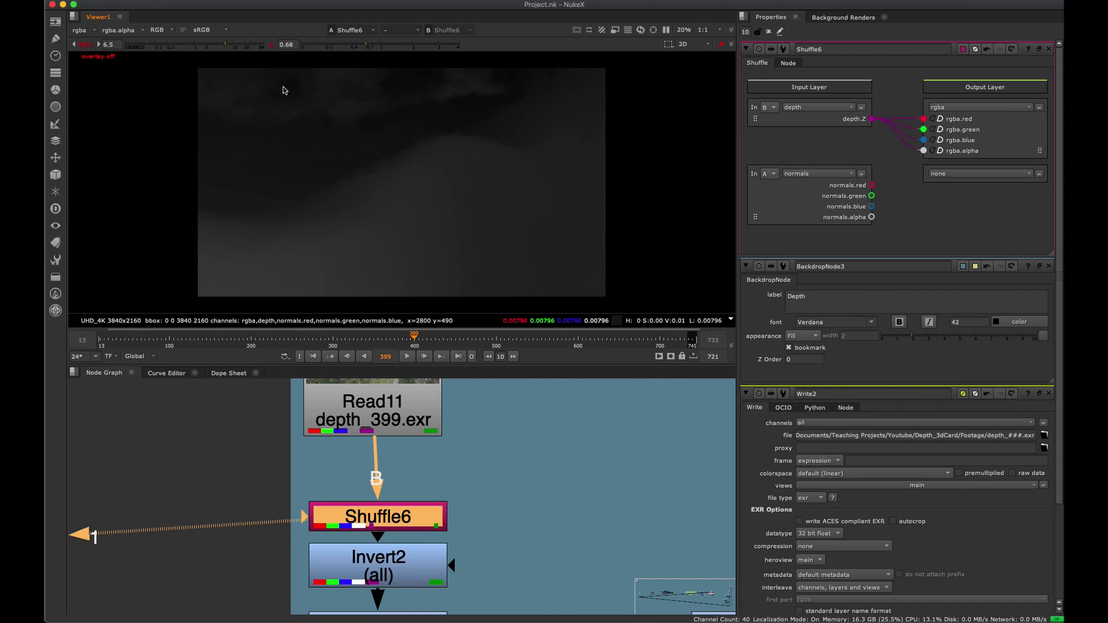
{"action": "scroll", "coordinate": [520, 208], "scroll_direction": "up", "scroll_amount": 5}
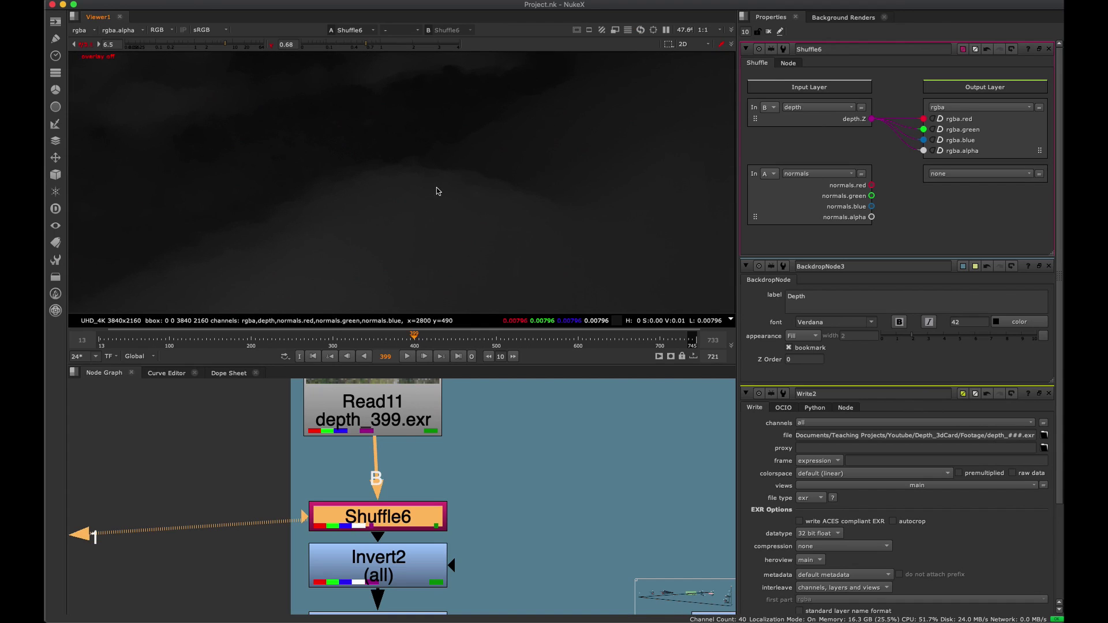
{"action": "scroll", "coordinate": [437, 191], "scroll_direction": "down", "scroll_amount": 5}
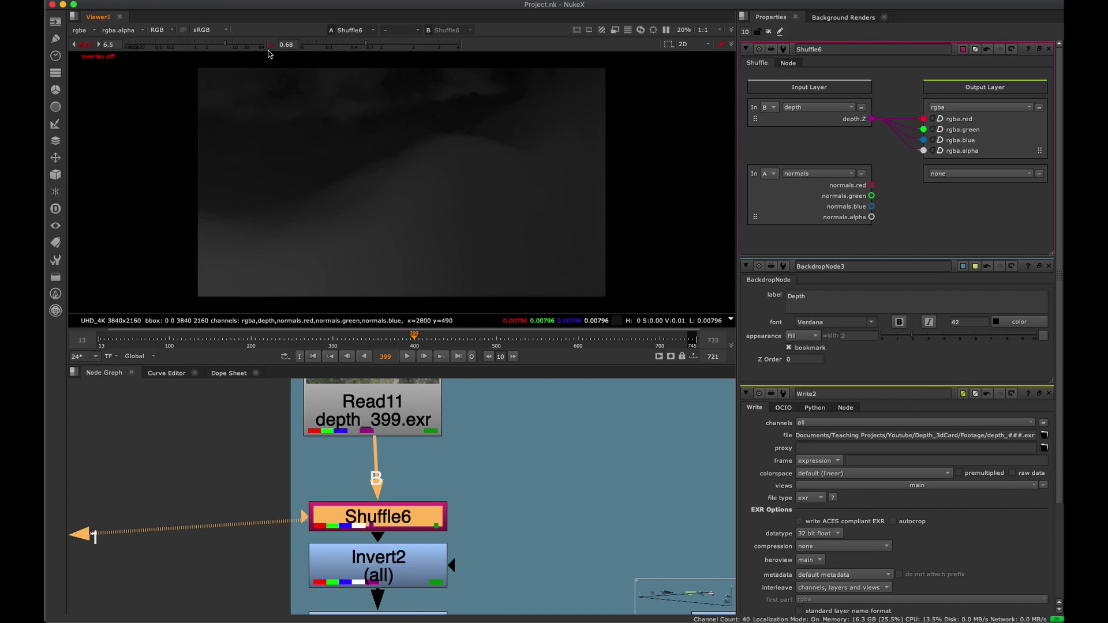
{"action": "left_click", "coordinate": [271, 44]}
Reset viewer gain, view Invert2 then Grade4, with only Grade4's properties open.
{"action": "left_click", "coordinate": [87, 45]}
{"action": "scroll", "coordinate": [376, 418], "scroll_direction": "down", "scroll_amount": 5}
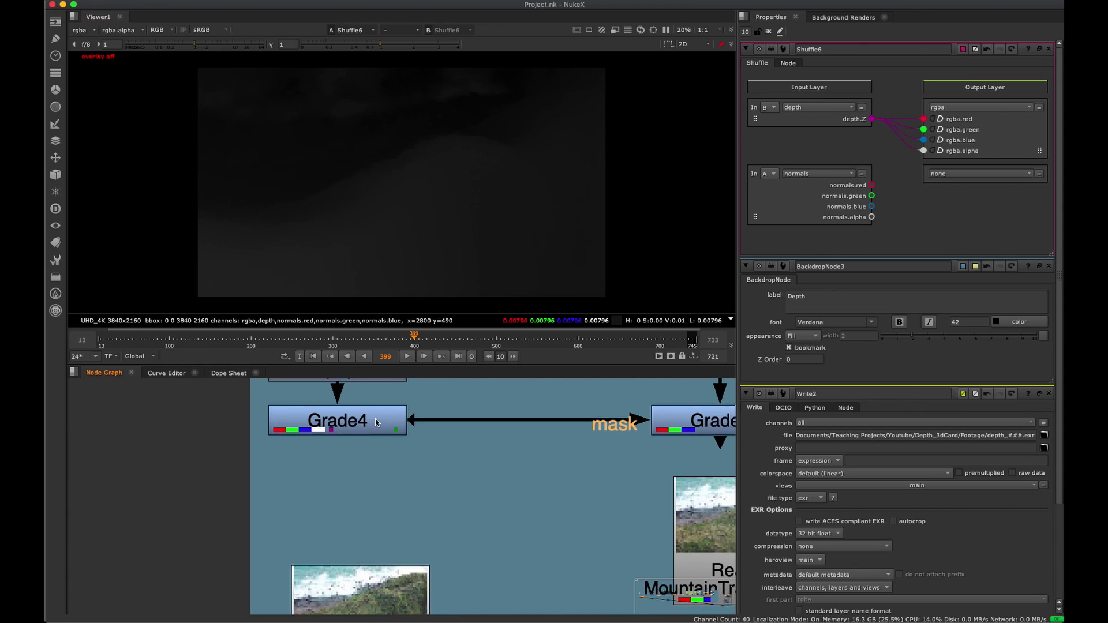
{"action": "scroll", "coordinate": [375, 418], "scroll_direction": "up", "scroll_amount": 3}
{"action": "left_click", "coordinate": [367, 448]}
{"action": "key", "text": "1"}
{"action": "left_click", "coordinate": [361, 471]}
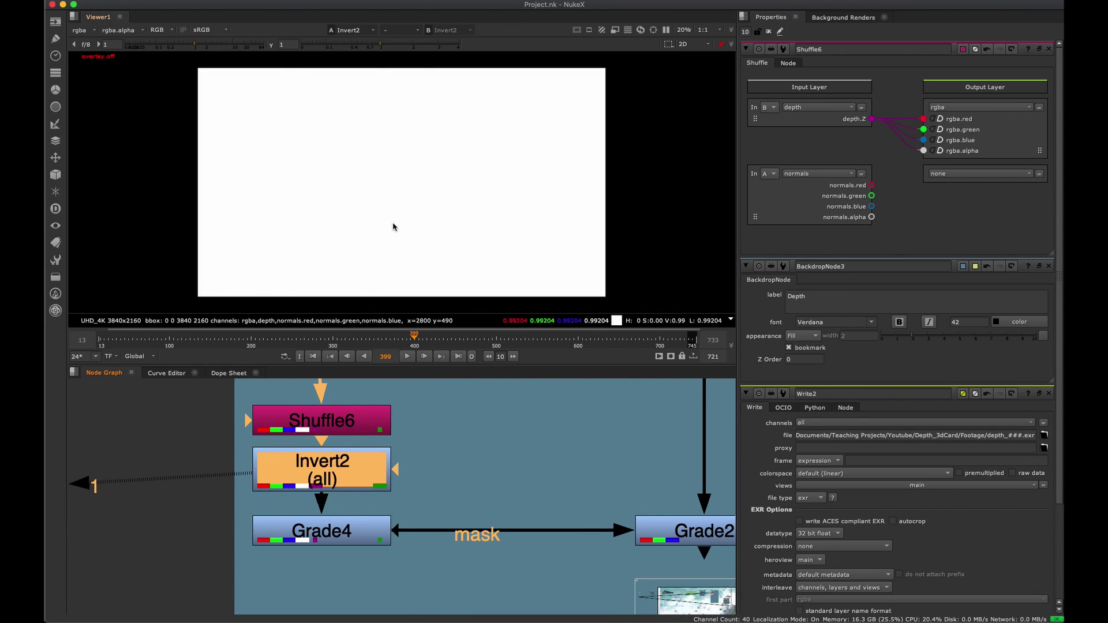
{"action": "scroll", "coordinate": [362, 460], "scroll_direction": "down", "scroll_amount": 2}
{"action": "left_click", "coordinate": [358, 494]}
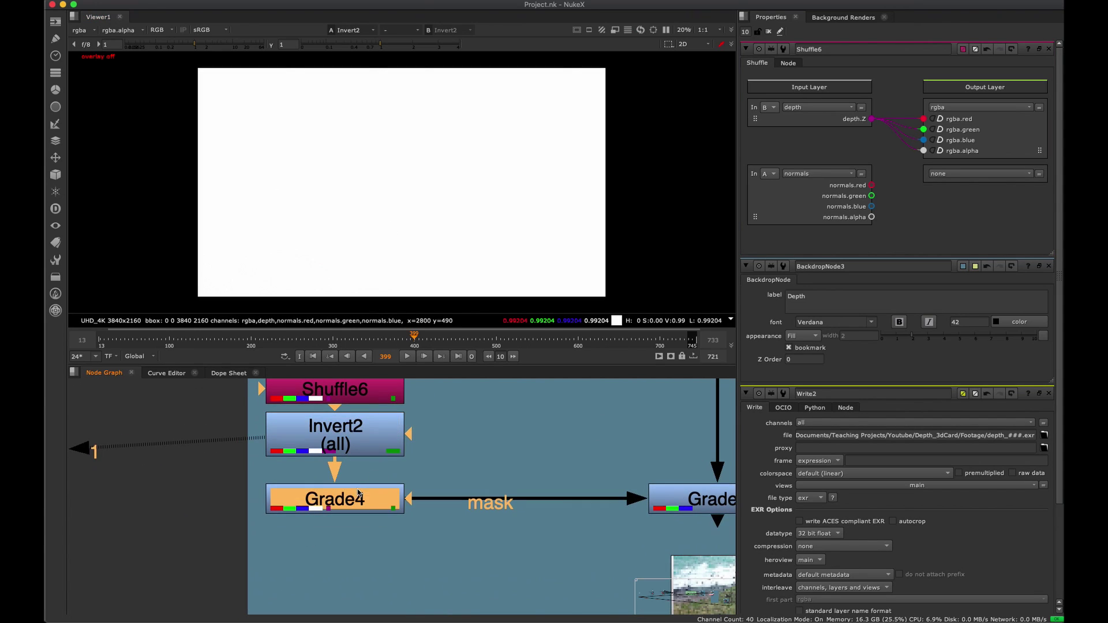
{"action": "double_click", "coordinate": [361, 494]}
{"action": "left_click", "coordinate": [1049, 253]}
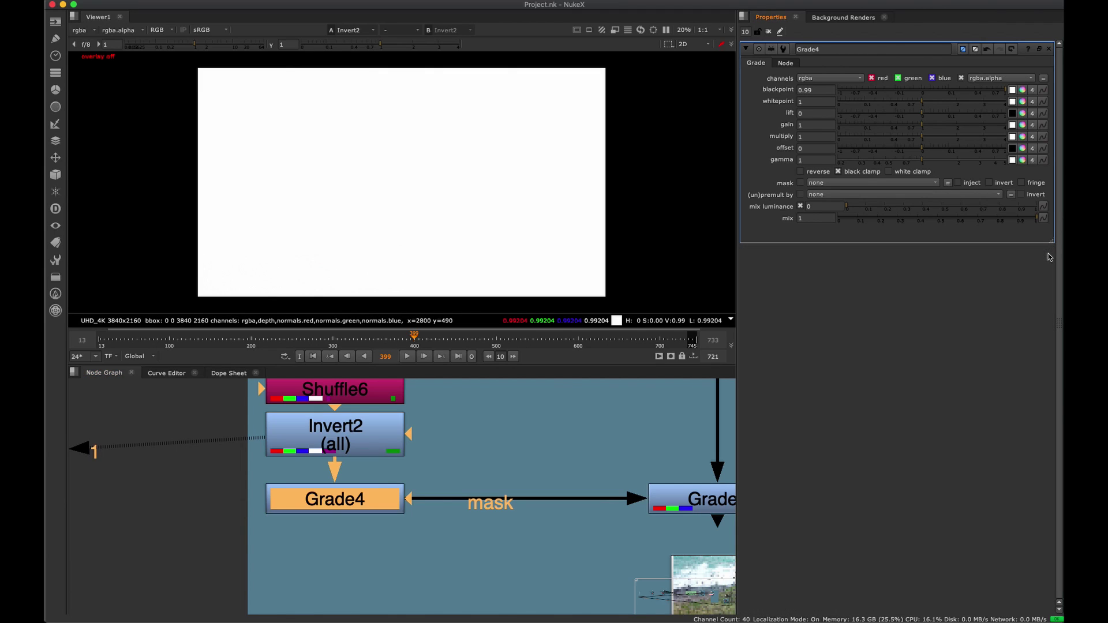
{"action": "key", "text": "1"}
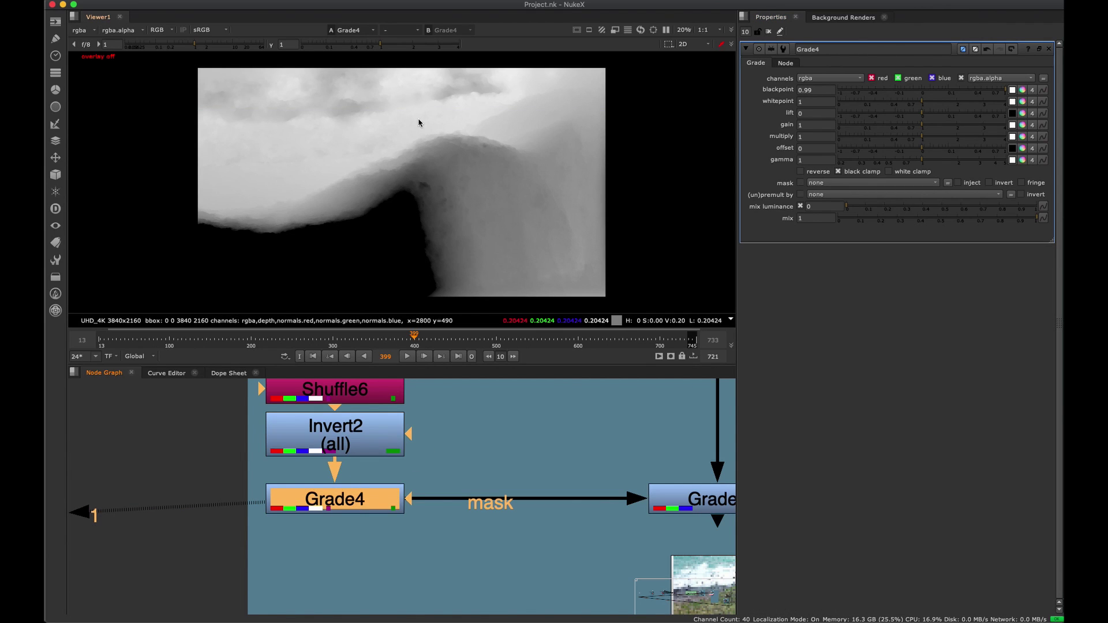
Try Grade4 blackpoint values from 0 up to 0.57, settling on 0.99.
{"action": "left_click", "coordinate": [790, 92]}
{"action": "left_click", "coordinate": [922, 92]}
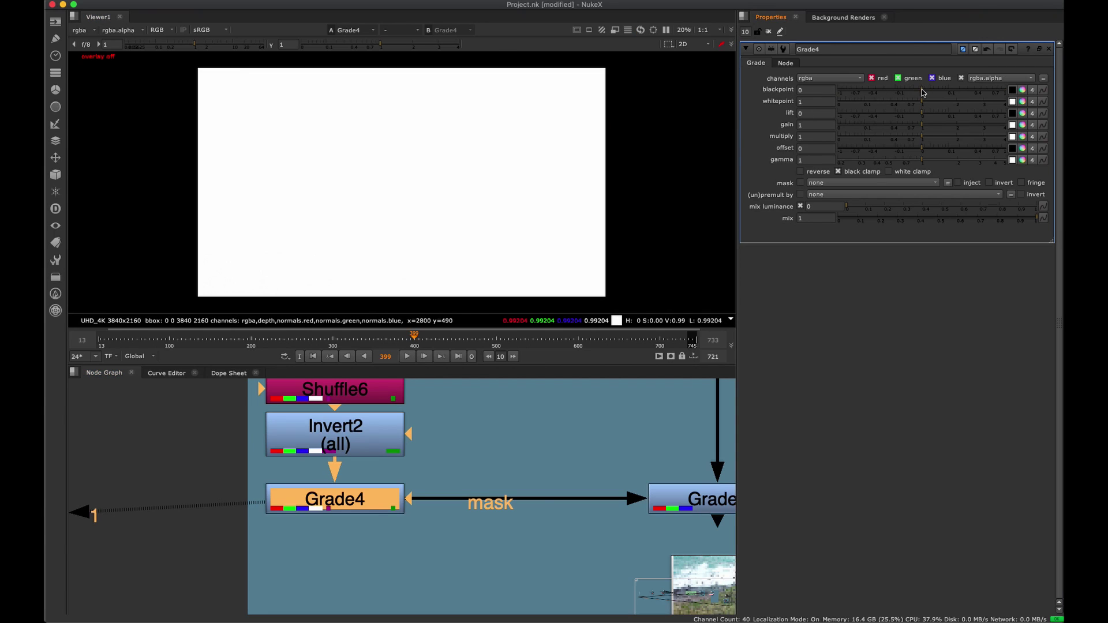
{"action": "left_click_drag", "start_coordinate": [922, 92], "coordinate": [1003, 92]}
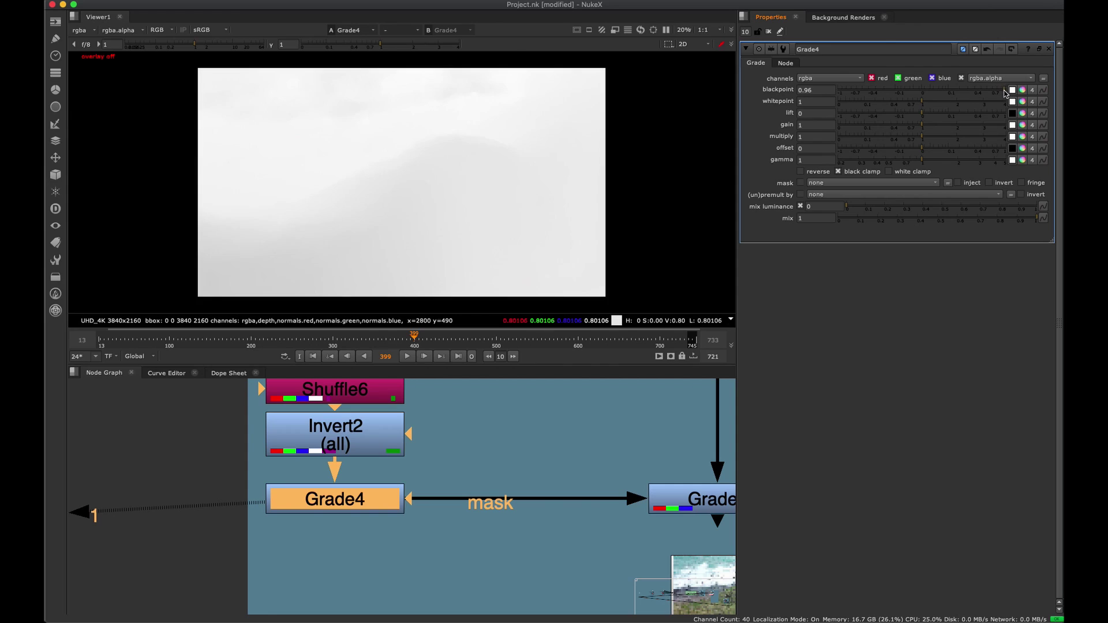
{"action": "left_click", "coordinate": [819, 91]}
{"action": "key", "text": "Up"}
{"action": "key", "text": "Up"}
{"action": "key", "text": "Up"}
{"action": "key", "text": "Up"}
{"action": "key", "text": "Up"}
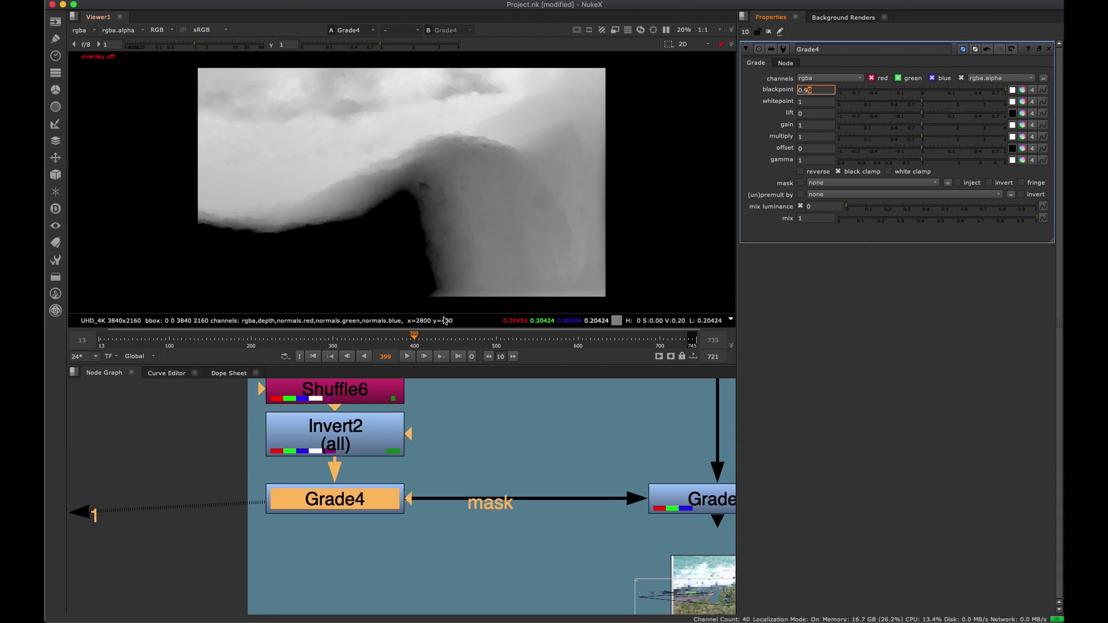
View only the alpha channel and keep Grade4's channels on rgba.
{"action": "middle_click_drag", "start_coordinate": [479, 445], "coordinate": [381, 452]}
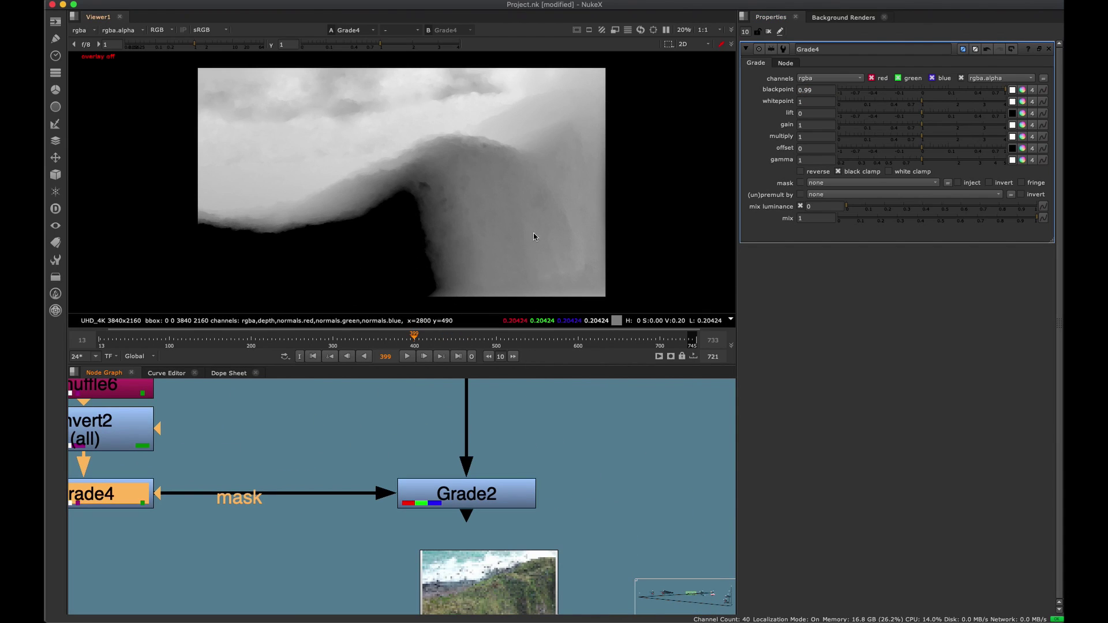
{"action": "left_click", "coordinate": [329, 438]}
{"action": "middle_click_drag", "start_coordinate": [329, 438], "coordinate": [456, 131]}
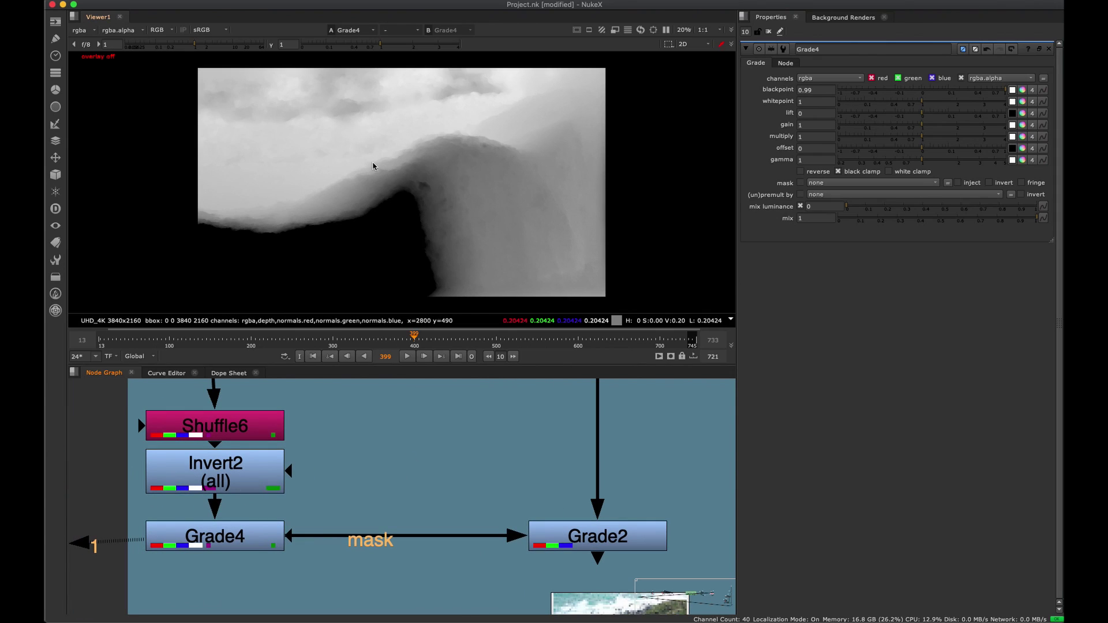
{"action": "key", "text": "a"}
{"action": "key", "text": "a"}
{"action": "left_click", "coordinate": [246, 537]}
{"action": "left_click", "coordinate": [817, 79]}
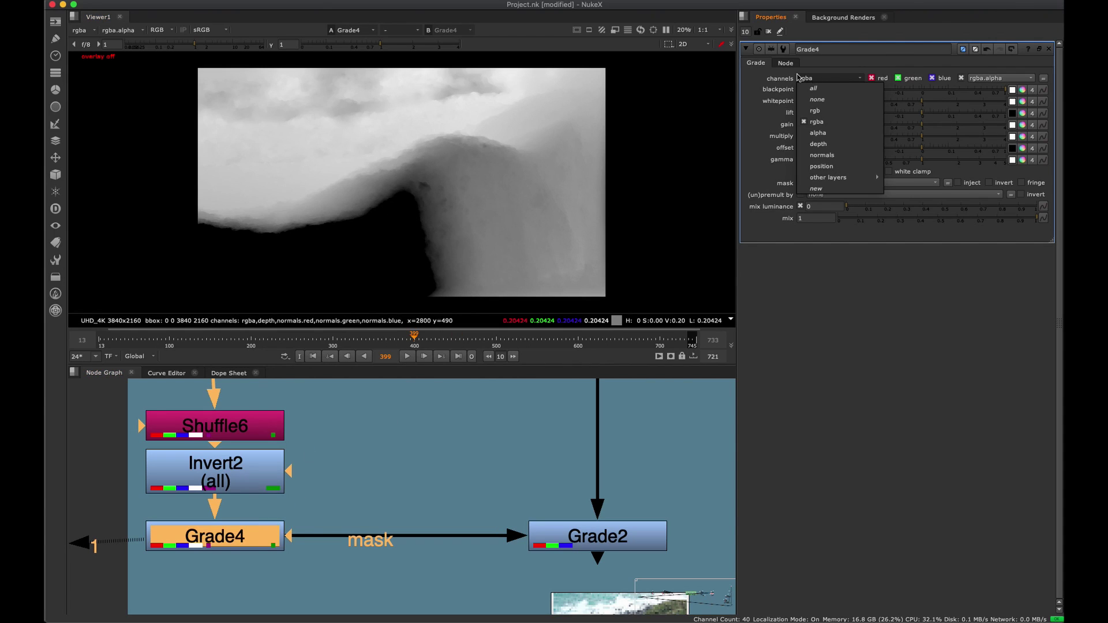
{"action": "left_click", "coordinate": [838, 126]}
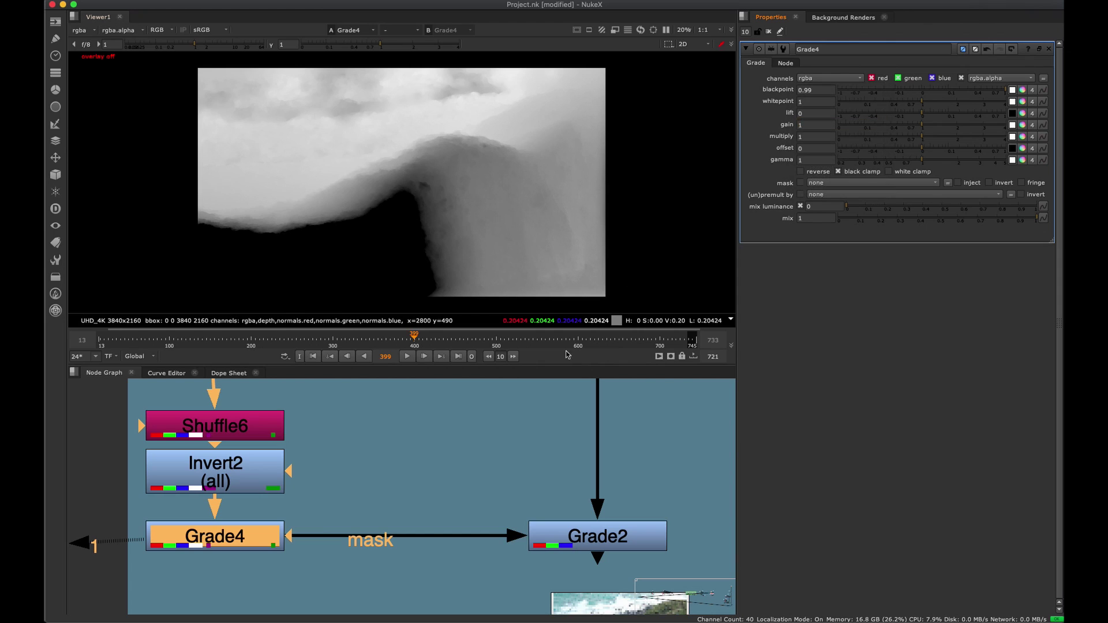
View Grade2 and set its mask channel to rgba.alpha.
{"action": "middle_click_drag", "start_coordinate": [578, 499], "coordinate": [429, 499]}
{"action": "scroll", "coordinate": [584, 498], "scroll_direction": "down", "scroll_amount": 2}
{"action": "middle_click_drag", "start_coordinate": [448, 458], "coordinate": [448, 507]}
{"action": "key", "text": "space"}
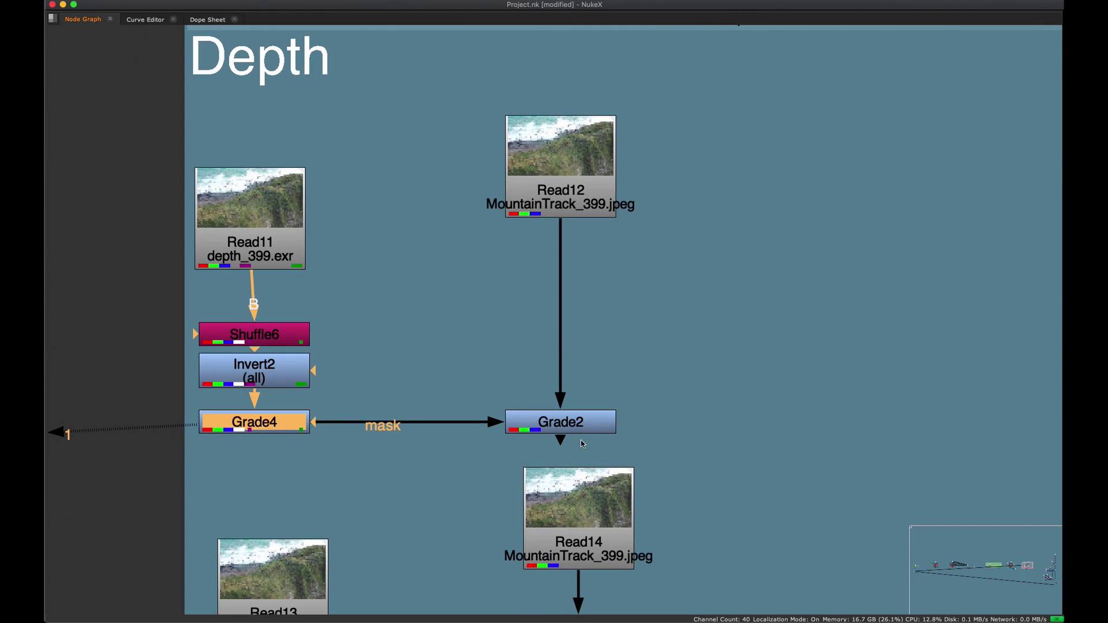
{"action": "double_click", "coordinate": [568, 423]}
{"action": "key", "text": "space"}
{"action": "key", "text": "1"}
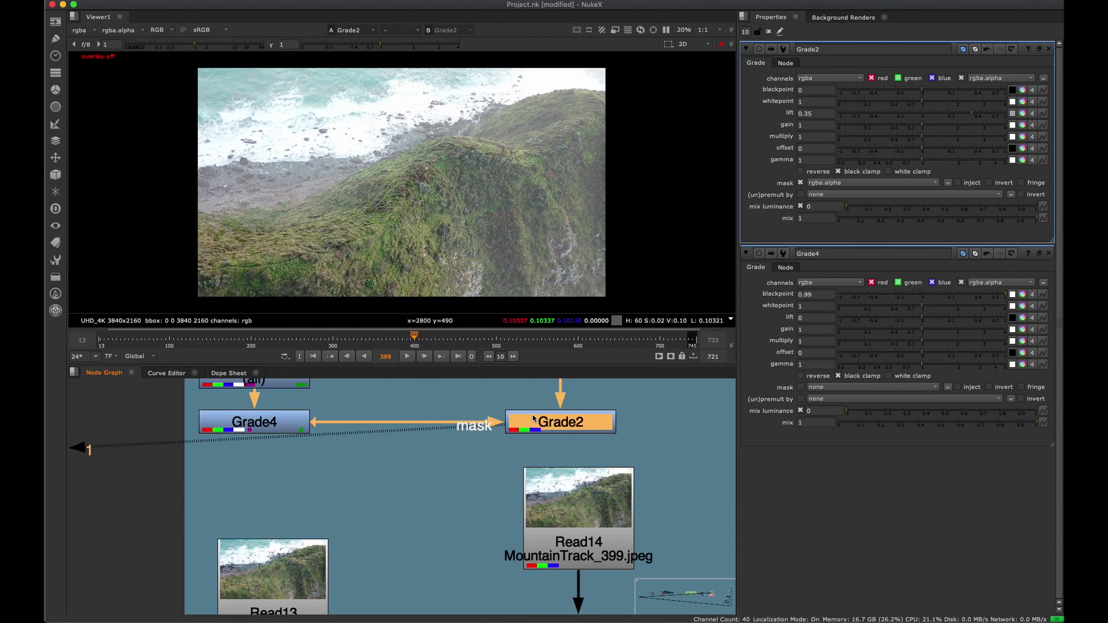
{"action": "left_click", "coordinate": [826, 183]}
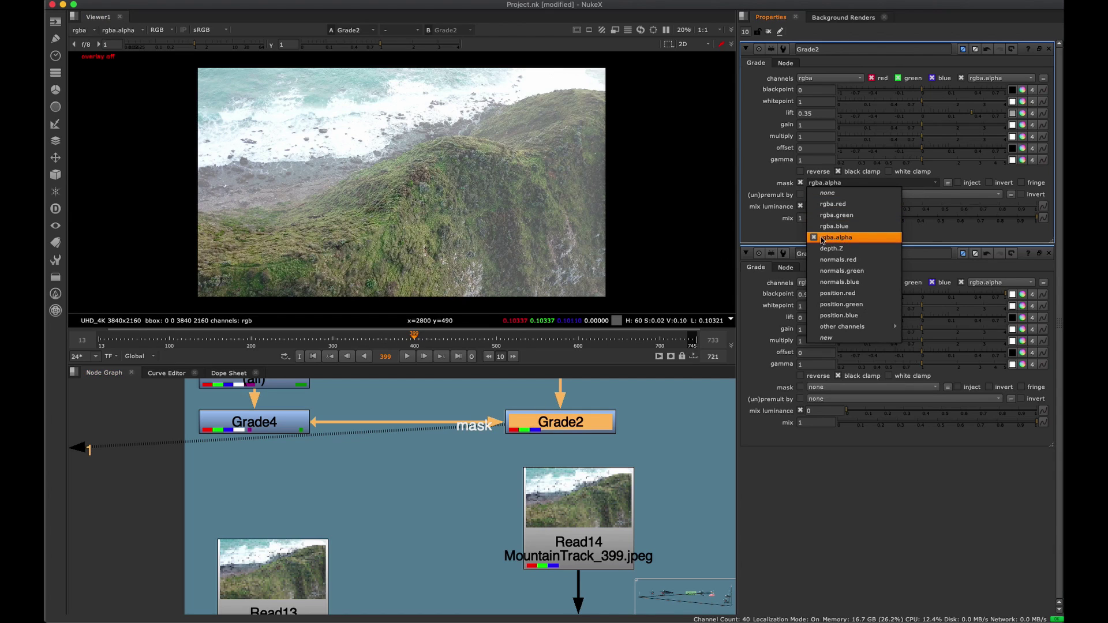
{"action": "left_click", "coordinate": [863, 243]}
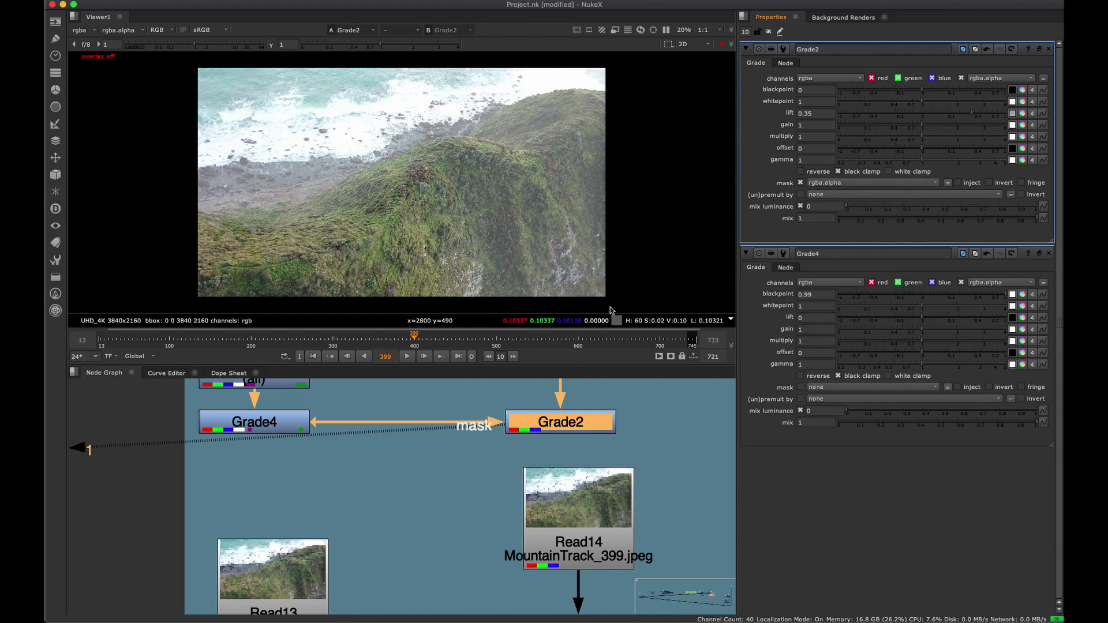
Compare Grade2 off and on, then raise its lift through 0.13, 0.49, 0.66 to 0.59.
{"action": "middle_click_drag", "start_coordinate": [275, 435], "coordinate": [235, 506]}
{"action": "left_click", "coordinate": [290, 484]}
{"action": "left_click", "coordinate": [520, 493]}
{"action": "key", "text": "d"}
{"action": "key", "text": "d"}
{"action": "left_click_drag", "start_coordinate": [966, 119], "coordinate": [982, 125]}
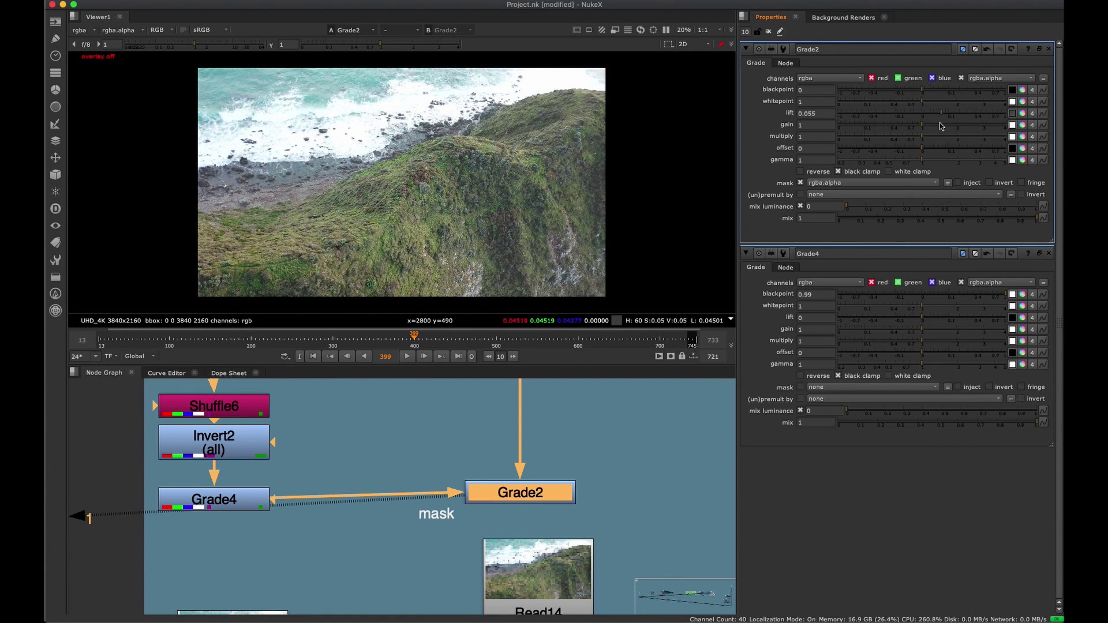
{"action": "mouse_move", "coordinate": [940, 126]}
{"action": "left_mouse_down"}
{"action": "mouse_move", "coordinate": [986, 128]}
{"action": "mouse_move", "coordinate": [947, 126]}
{"action": "mouse_move", "coordinate": [975, 123]}
{"action": "mouse_move", "coordinate": [960, 118]}
{"action": "left_mouse_up"}
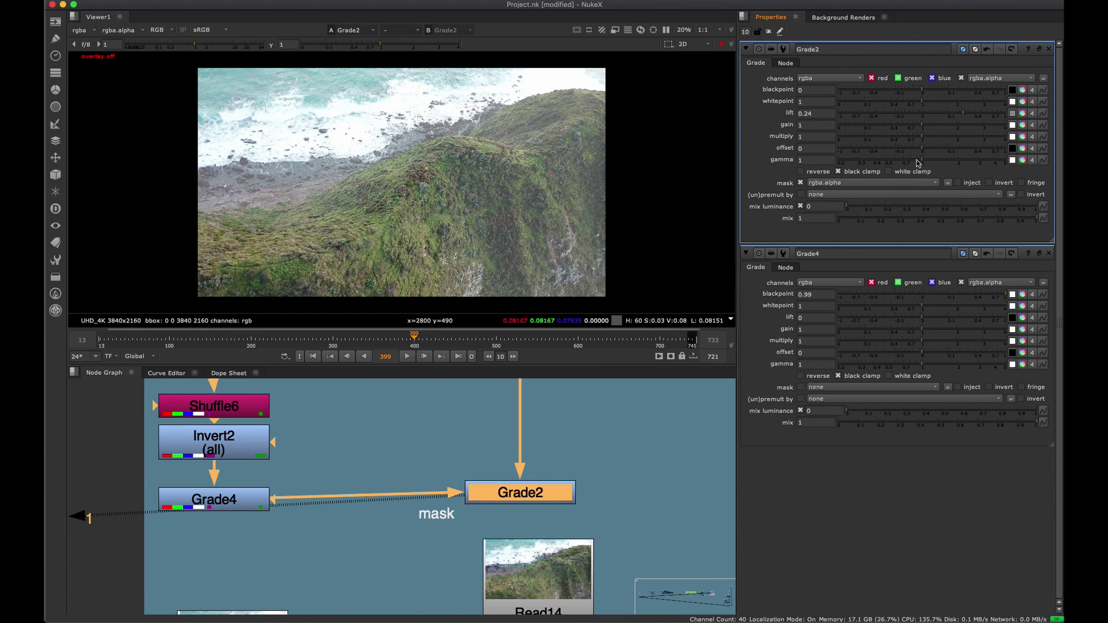
{"action": "mouse_move", "coordinate": [975, 116]}
{"action": "left_mouse_down"}
{"action": "mouse_move", "coordinate": [989, 115]}
{"action": "mouse_move", "coordinate": [978, 122]}
{"action": "left_mouse_up"}
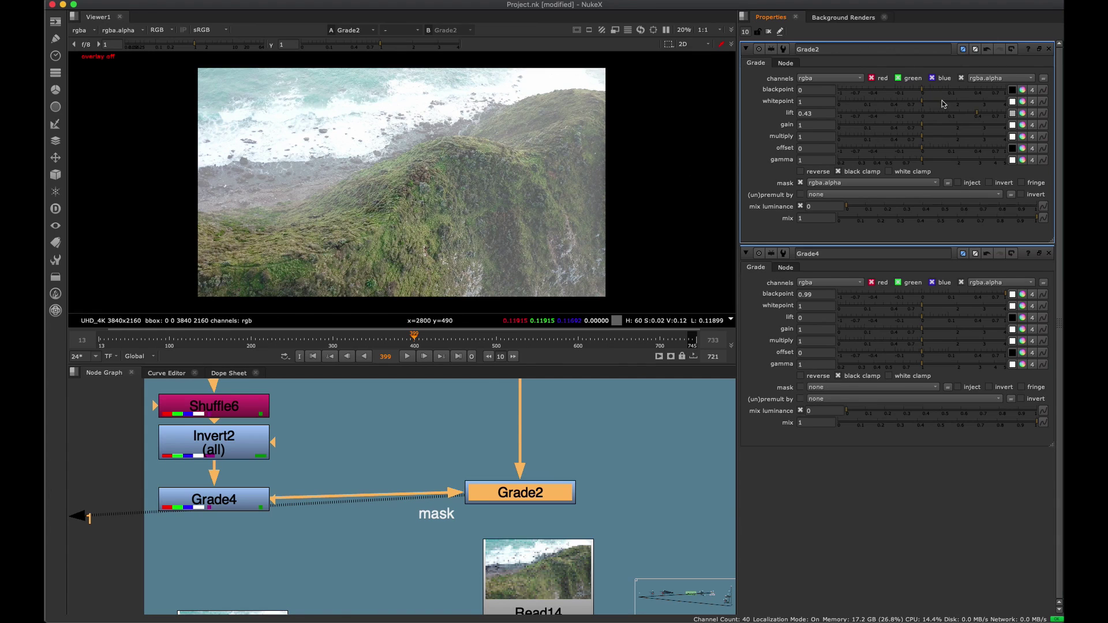
{"action": "left_click_drag", "start_coordinate": [977, 115], "coordinate": [987, 117]}
{"action": "middle_click_drag", "start_coordinate": [236, 505], "coordinate": [306, 481]}
{"action": "left_click", "coordinate": [306, 481]}
{"action": "scroll", "coordinate": [306, 481], "scroll_direction": "down", "scroll_amount": 3}
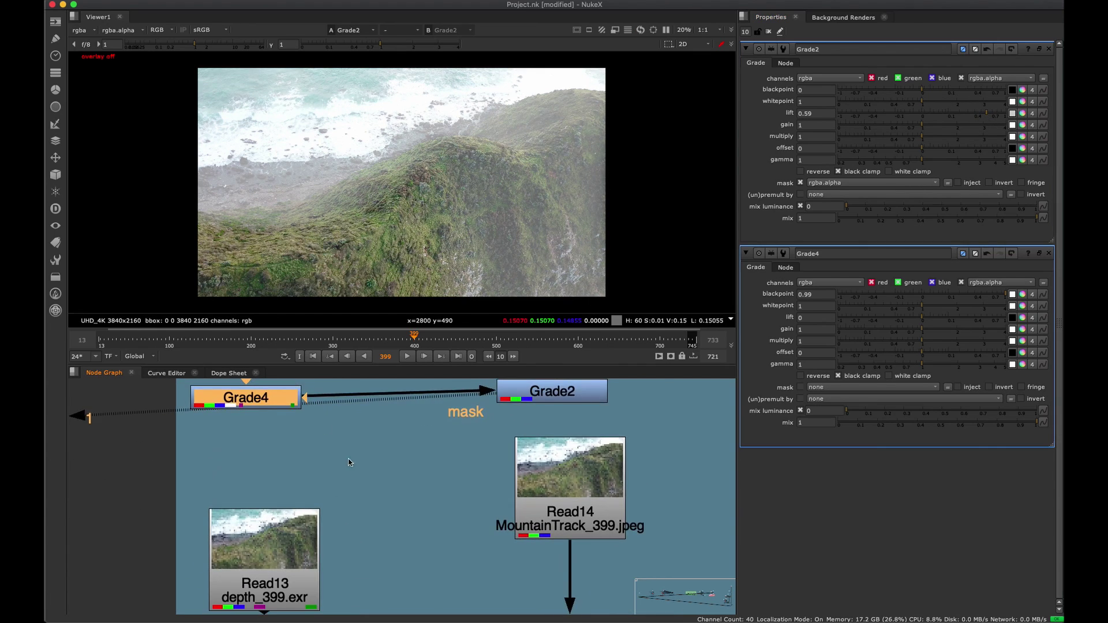
{"action": "scroll", "coordinate": [349, 461], "scroll_direction": "up", "scroll_amount": 2}
{"action": "double_click", "coordinate": [298, 450]}
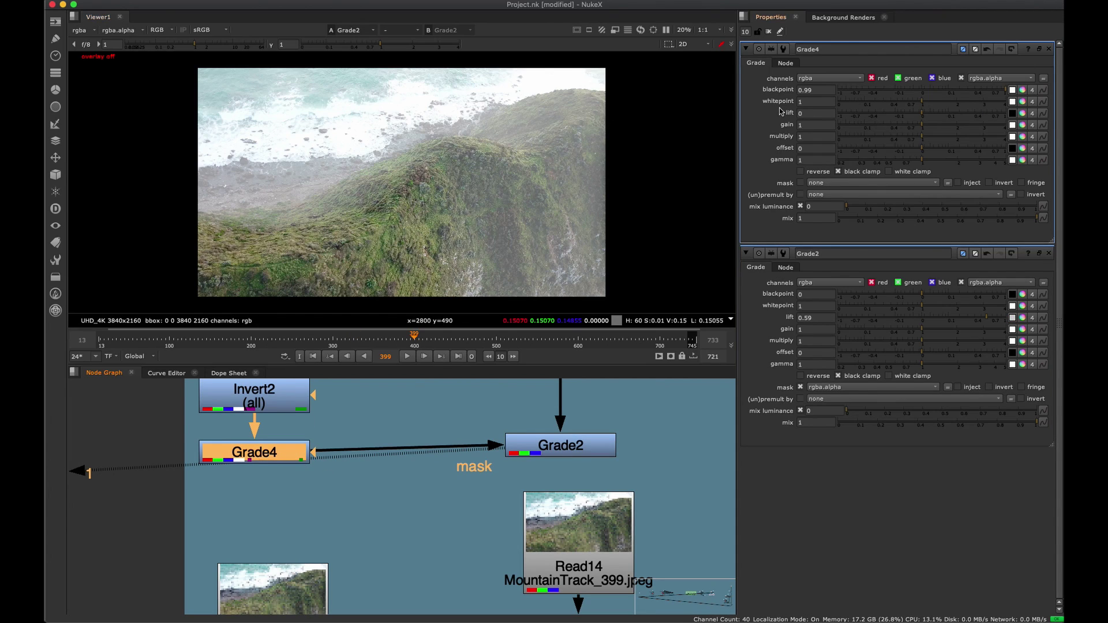
{"action": "left_click", "coordinate": [825, 90]}
{"action": "scroll", "coordinate": [828, 92], "scroll_direction": "up", "scroll_amount": 2}
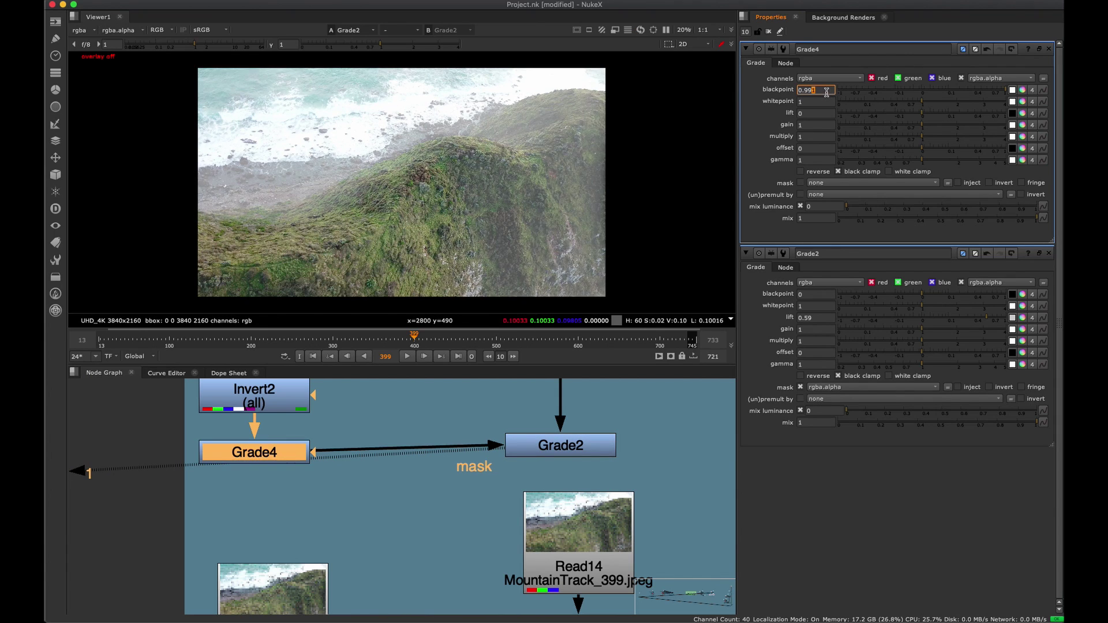
{"action": "scroll", "coordinate": [827, 93], "scroll_direction": "down", "scroll_amount": 5}
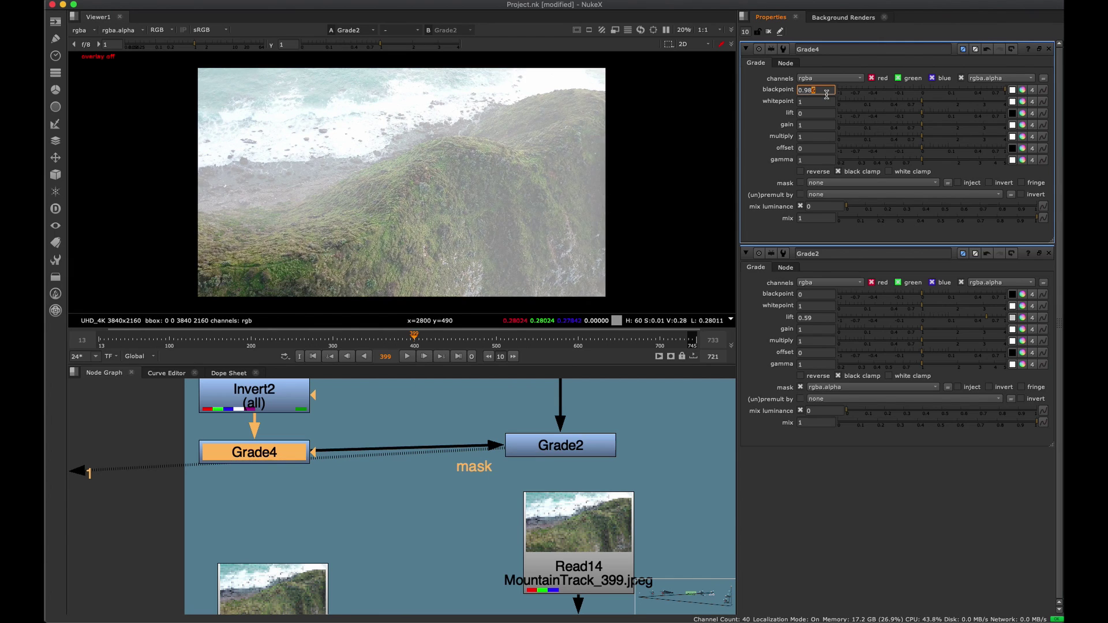
{"action": "scroll", "coordinate": [826, 95], "scroll_direction": "up", "scroll_amount": 6}
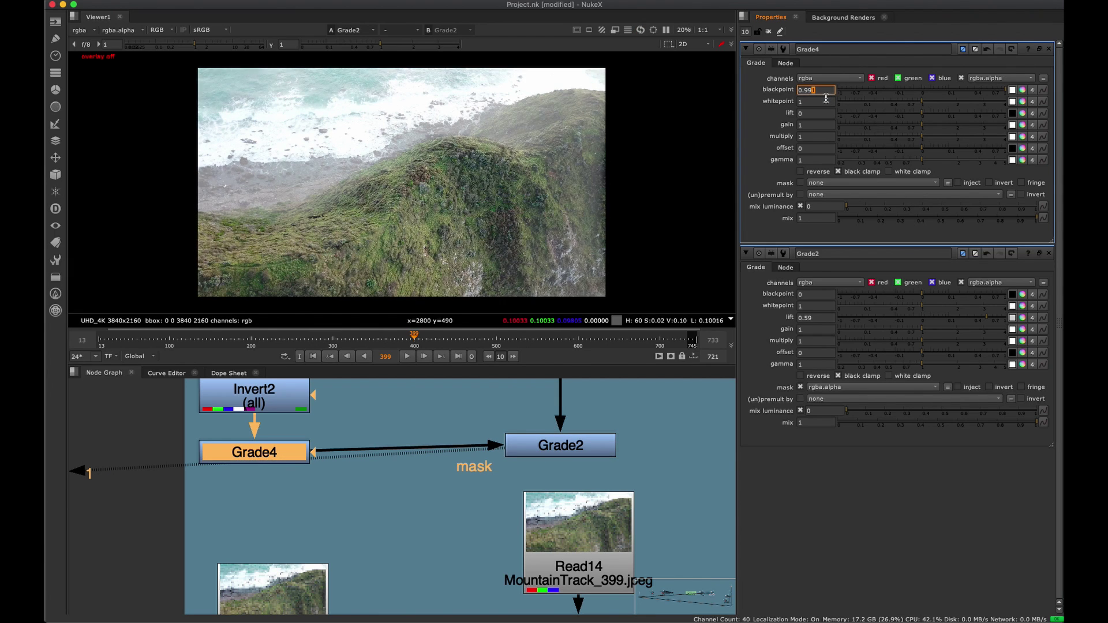
{"action": "scroll", "coordinate": [827, 97], "scroll_direction": "up", "scroll_amount": 2}
{"action": "scroll", "coordinate": [823, 101], "scroll_direction": "down", "scroll_amount": 6}
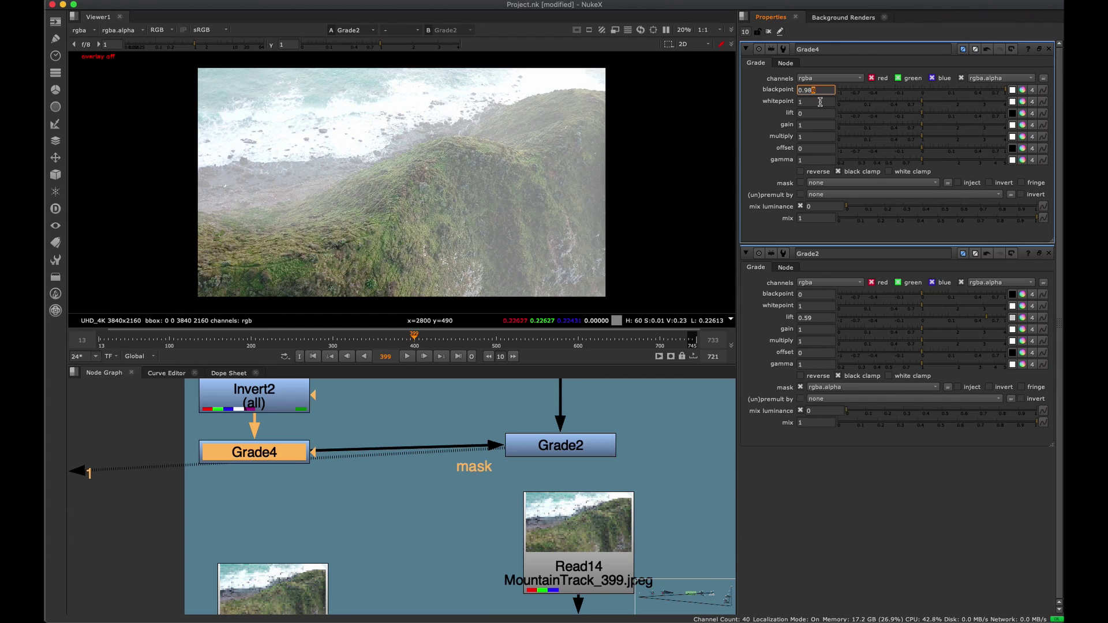
{"action": "scroll", "coordinate": [819, 103], "scroll_direction": "up", "scroll_amount": 4}
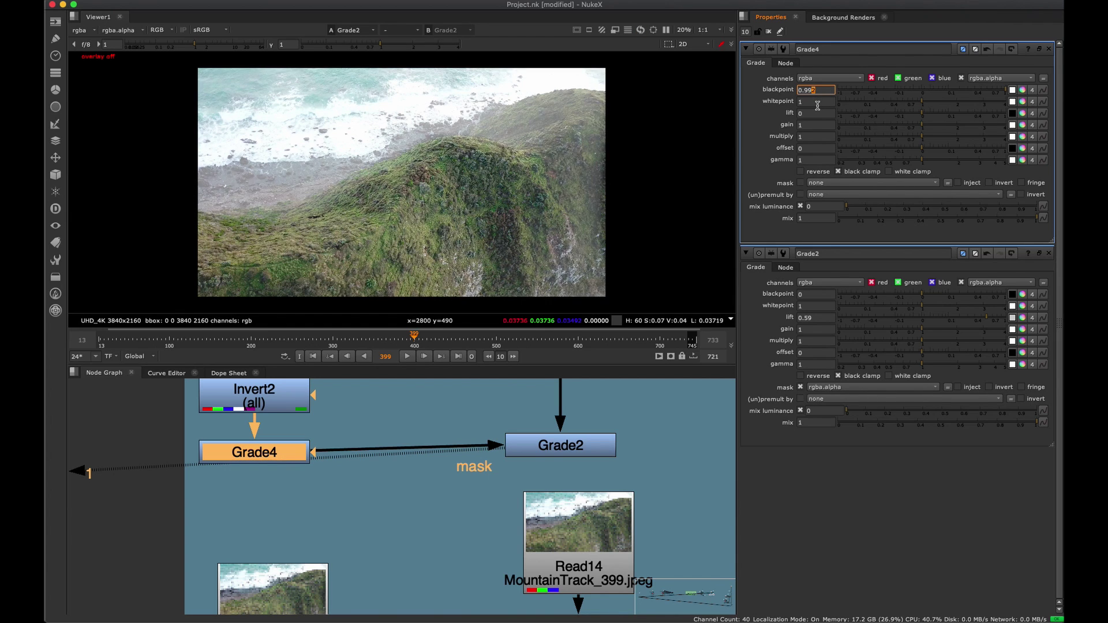
{"action": "scroll", "coordinate": [815, 108], "scroll_direction": "down", "scroll_amount": 5}
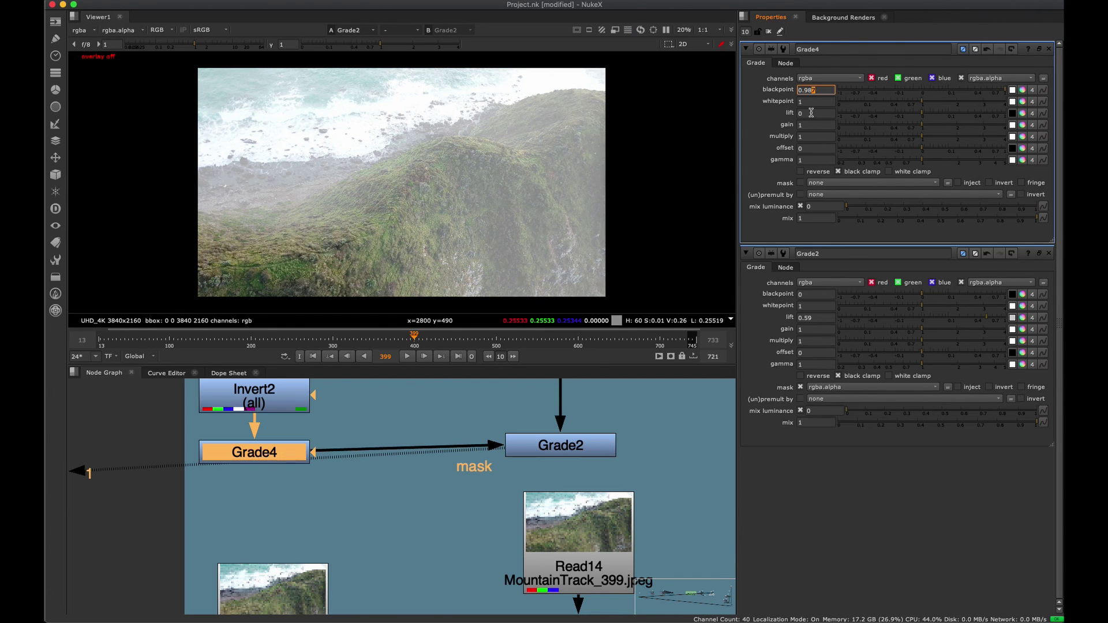
{"action": "scroll", "coordinate": [811, 110], "scroll_direction": "up", "scroll_amount": 3}
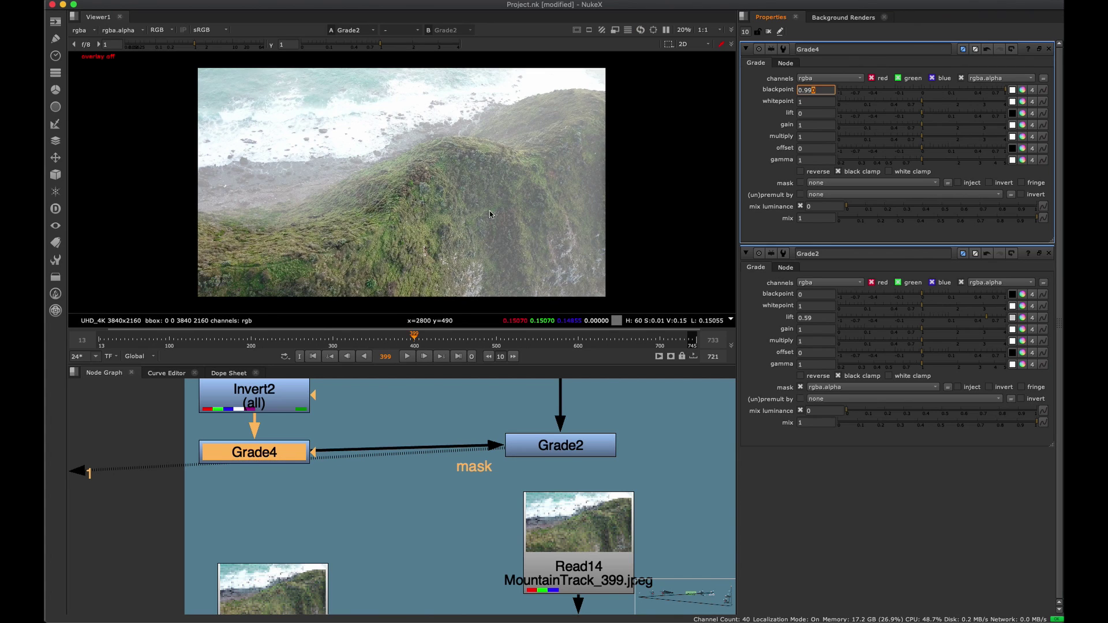
{"action": "scroll", "coordinate": [439, 422], "scroll_direction": "down", "scroll_amount": 5}
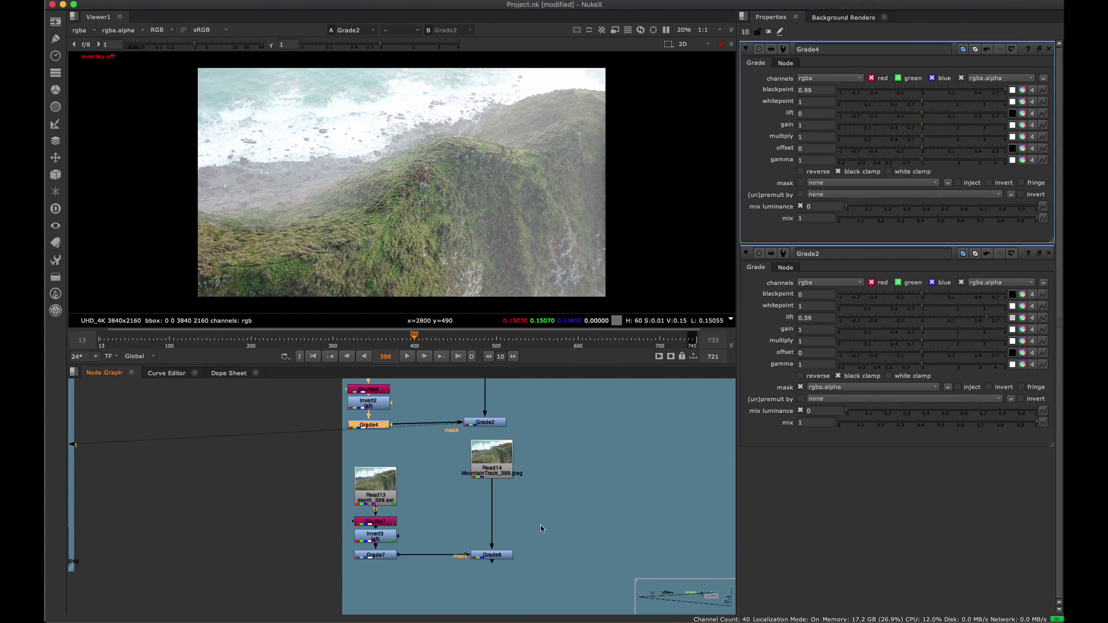
View Grade8 and toggle it off and back on to compare the plate.
{"action": "middle_click_drag", "start_coordinate": [541, 529], "coordinate": [510, 506]}
{"action": "left_click", "coordinate": [506, 531]}
{"action": "key", "text": "1"}
{"action": "key", "text": "d"}
{"action": "scroll", "coordinate": [438, 493], "scroll_direction": "up", "scroll_amount": 4}
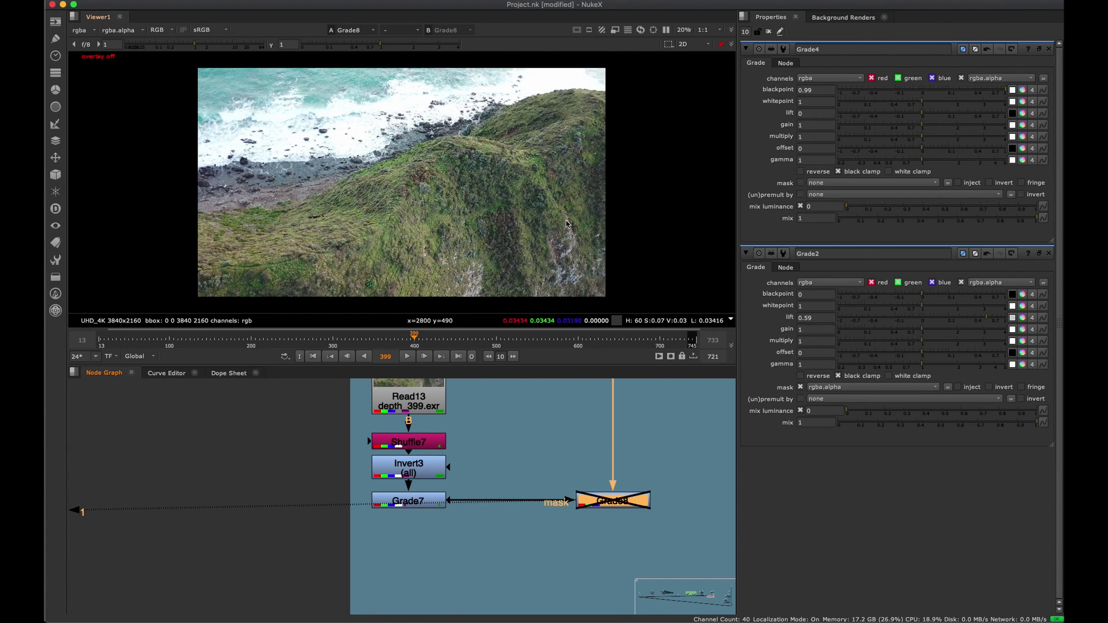
{"action": "key", "text": "d"}
View Grade7's greyscale depth output, then Grade4's depth mask.
{"action": "left_click", "coordinate": [409, 499]}
{"action": "key", "text": "1"}
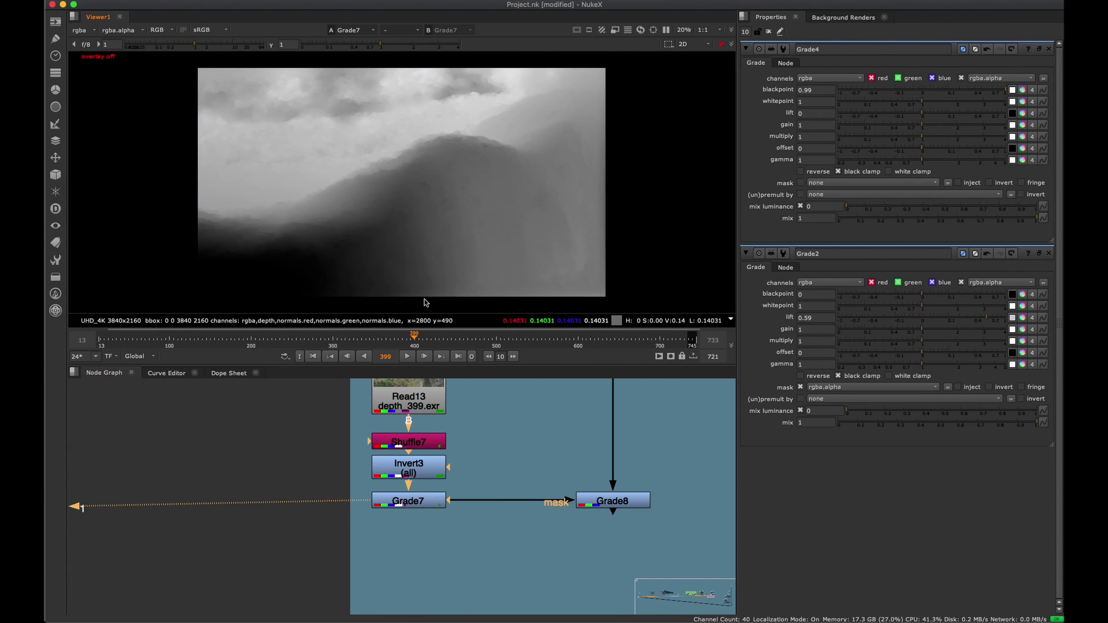
{"action": "middle_click_drag", "start_coordinate": [480, 391], "coordinate": [462, 545]}
{"action": "left_click", "coordinate": [381, 435]}
{"action": "key", "text": "1"}
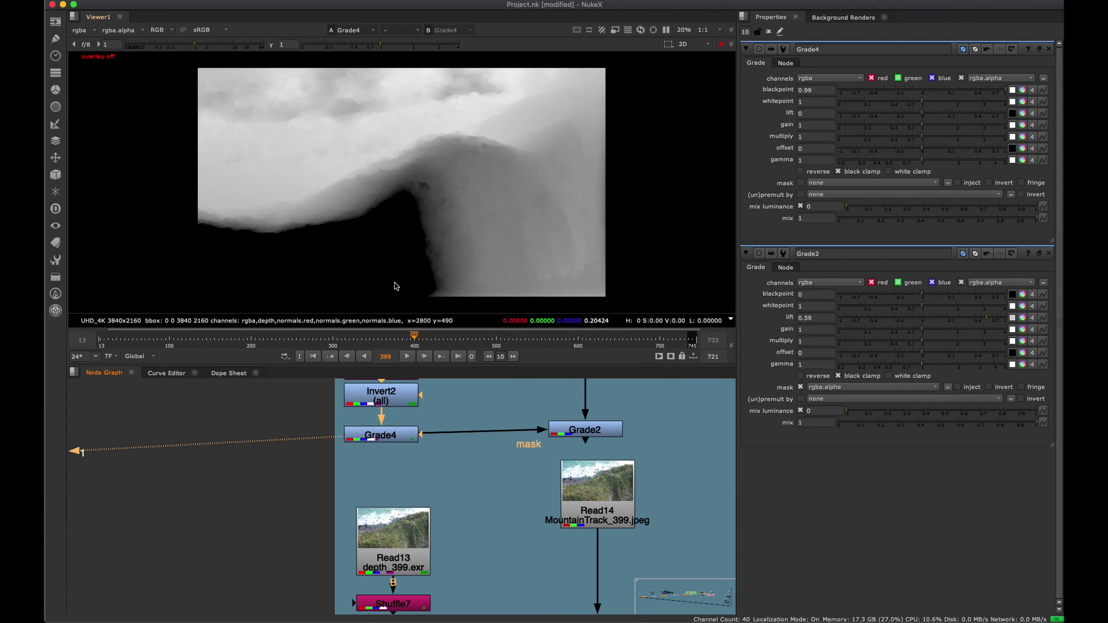
Send Grade7 to viewer input 2, open its settings, and select Grade8.
{"action": "middle_click_drag", "start_coordinate": [439, 606], "coordinate": [452, 511]}
{"action": "left_click", "coordinate": [427, 523]}
{"action": "key", "text": "2"}
{"action": "double_click", "coordinate": [432, 524]}
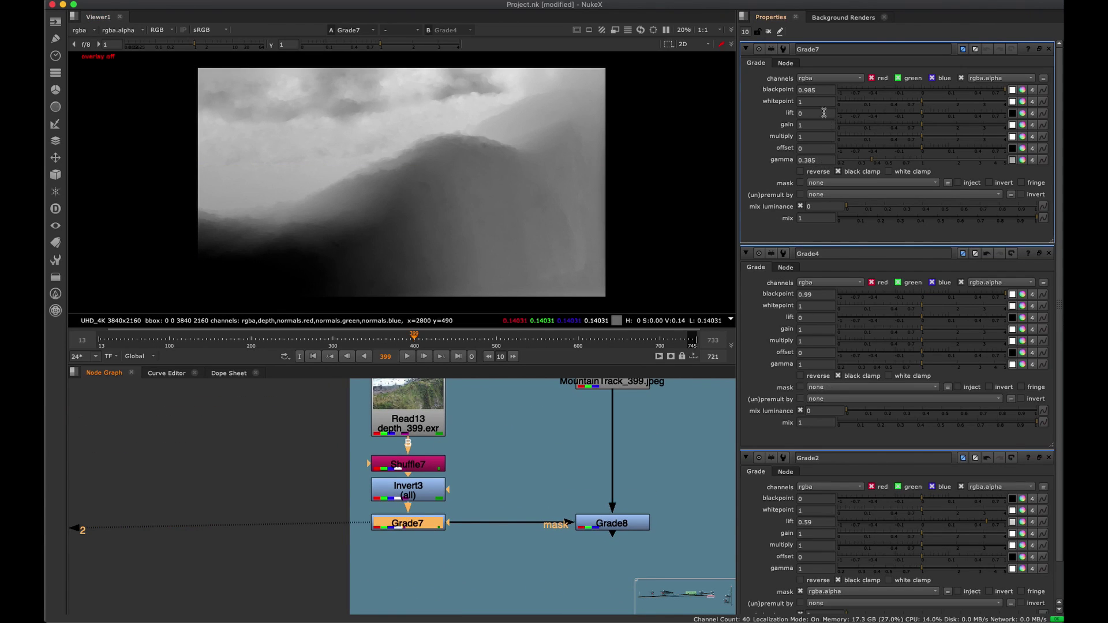
{"action": "middle_click_drag", "start_coordinate": [466, 504], "coordinate": [373, 469]}
{"action": "left_click", "coordinate": [508, 488]}
View Grade8's colour output and navigate the maximised graph to the Position backdrop.
{"action": "key", "text": "1"}
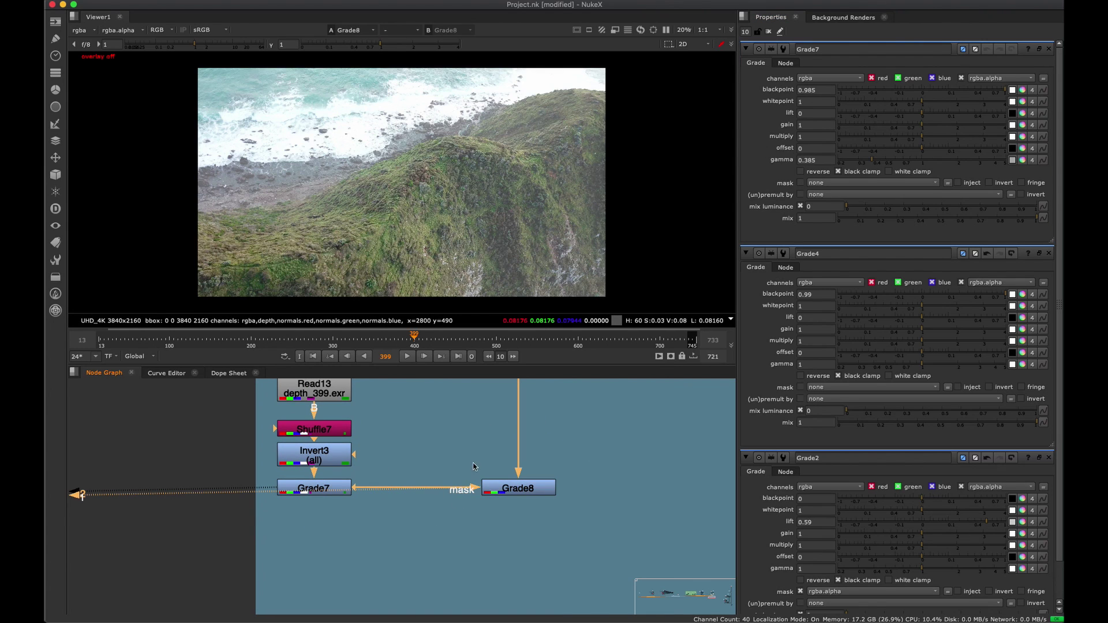
{"action": "key", "text": "space"}
{"action": "scroll", "coordinate": [431, 506], "scroll_direction": "down", "scroll_amount": 5}
{"action": "middle_click_drag", "start_coordinate": [431, 505], "coordinate": [695, 325]}
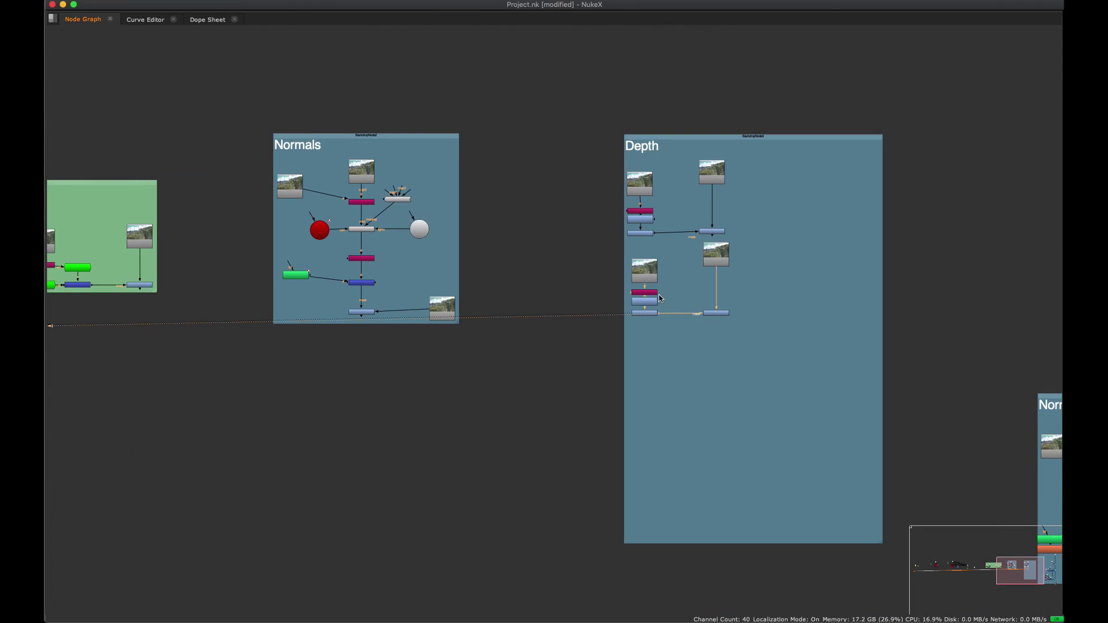
{"action": "scroll", "coordinate": [652, 300], "scroll_direction": "down", "scroll_amount": 3}
{"action": "left_click_drag", "start_coordinate": [573, 226], "coordinate": [368, 330]}
{"action": "scroll", "coordinate": [513, 264], "scroll_direction": "up", "scroll_amount": 3}
{"action": "scroll", "coordinate": [541, 283], "scroll_direction": "right", "scroll_amount": 5}
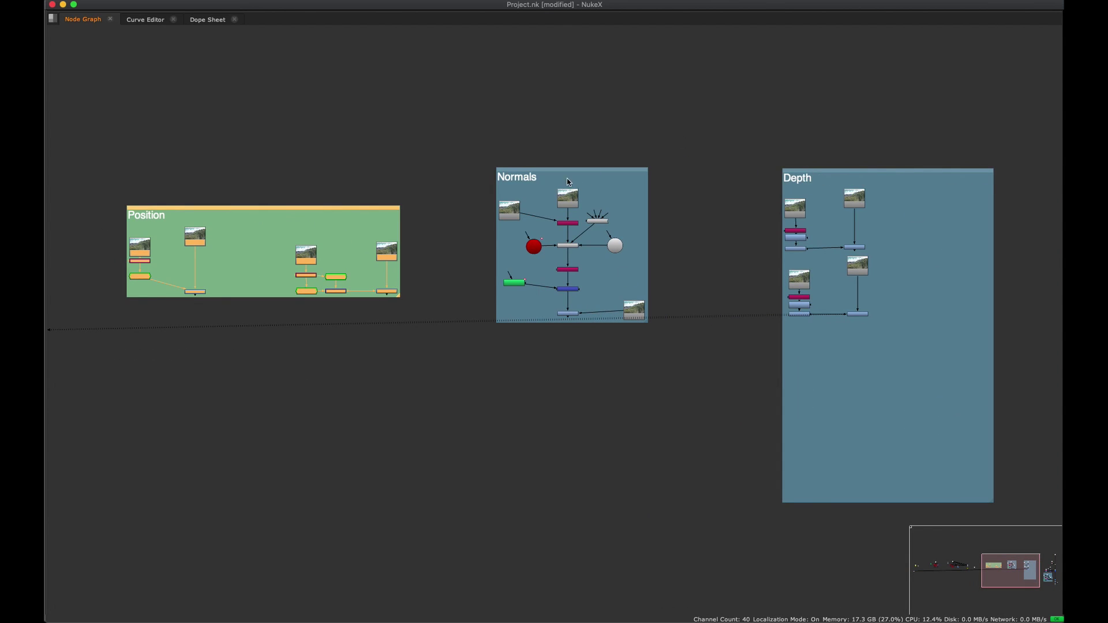
{"action": "scroll", "coordinate": [371, 339], "scroll_direction": "left", "scroll_amount": 5}
{"action": "scroll", "coordinate": [337, 366], "scroll_direction": "up", "scroll_amount": 3}
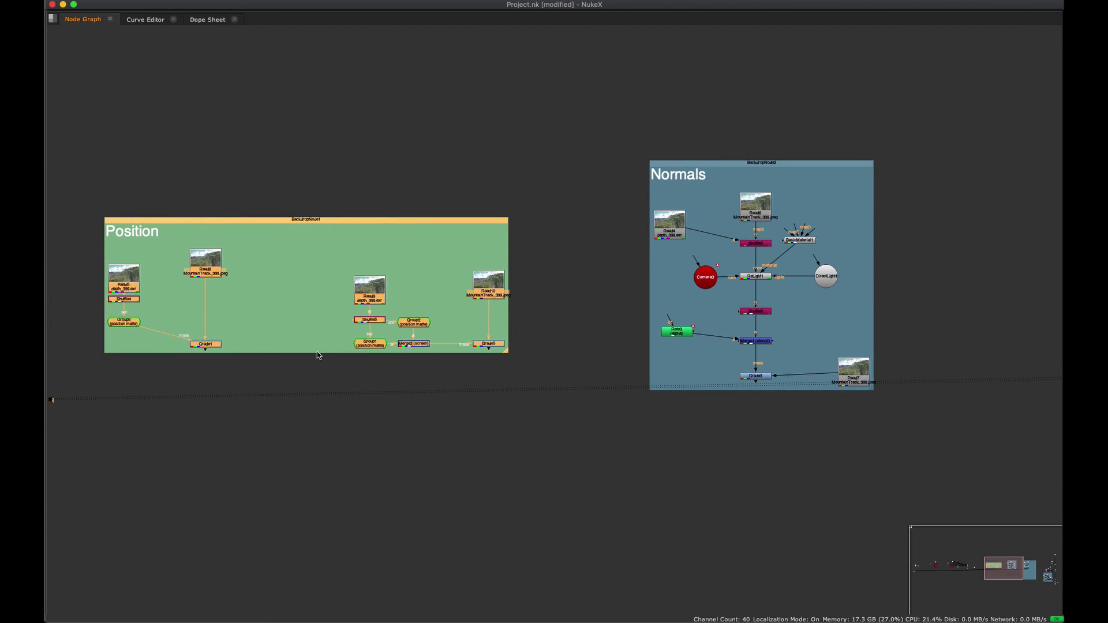
{"action": "scroll", "coordinate": [316, 352], "scroll_direction": "left", "scroll_amount": 6}
{"action": "scroll", "coordinate": [554, 367], "scroll_direction": "up", "scroll_amount": 5}
View the Read8 plate, restore the panel layout, then view Grade1's output.
{"action": "left_click", "coordinate": [576, 288]}
{"action": "key", "text": "1"}
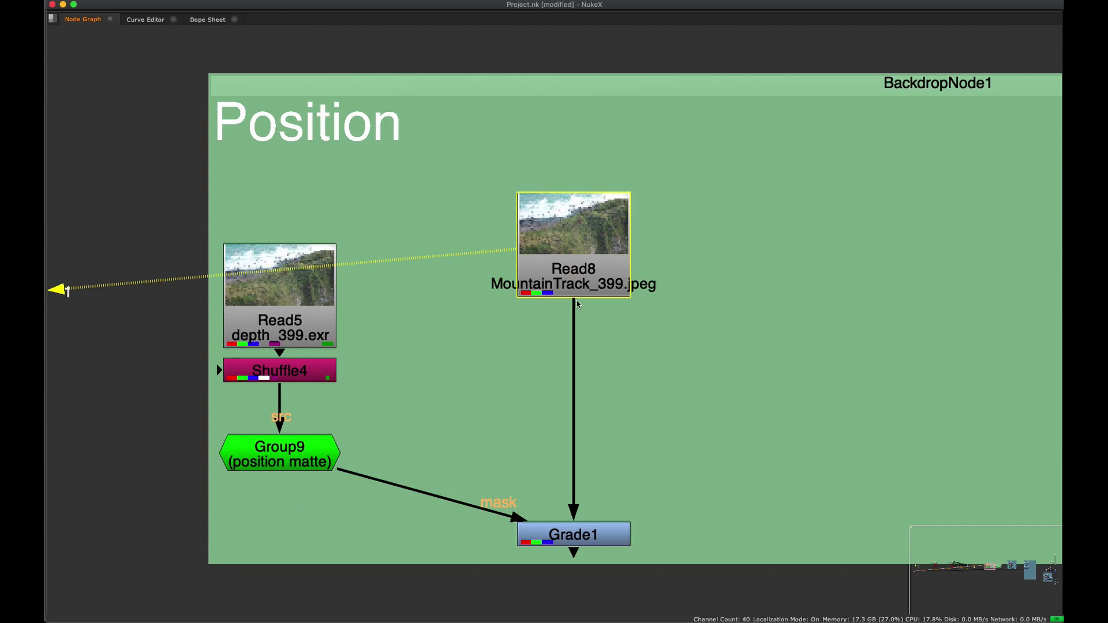
{"action": "key", "text": "space"}
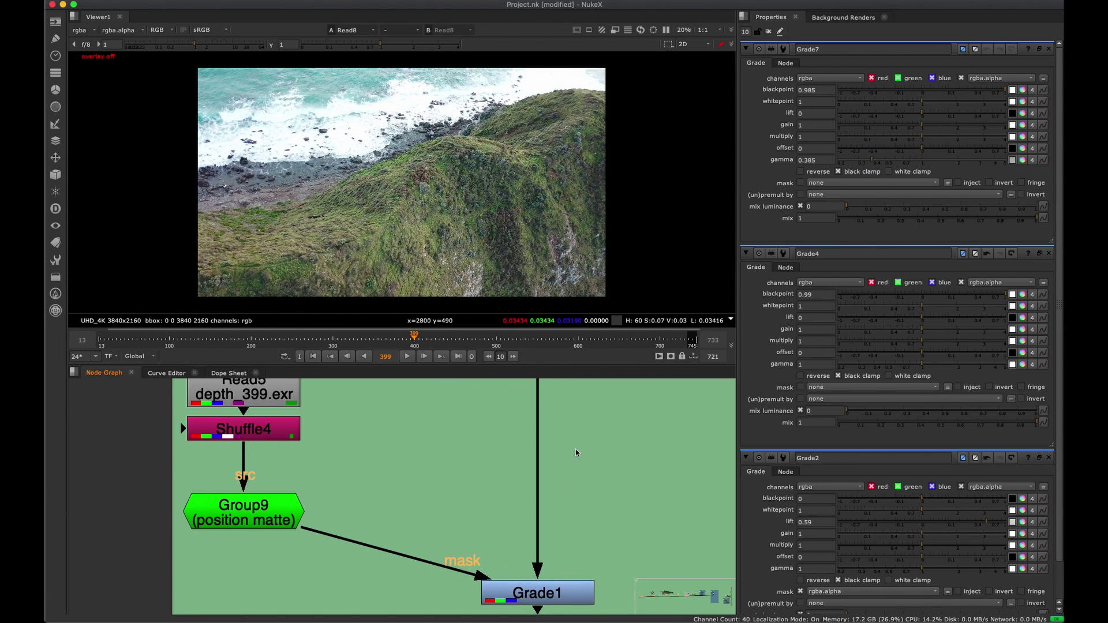
{"action": "left_click_drag", "start_coordinate": [571, 494], "coordinate": [358, 592]}
{"action": "key", "text": "1"}
{"action": "scroll", "coordinate": [455, 566], "scroll_direction": "left", "scroll_amount": 3}
{"action": "scroll", "coordinate": [456, 532], "scroll_direction": "up", "scroll_amount": 2}
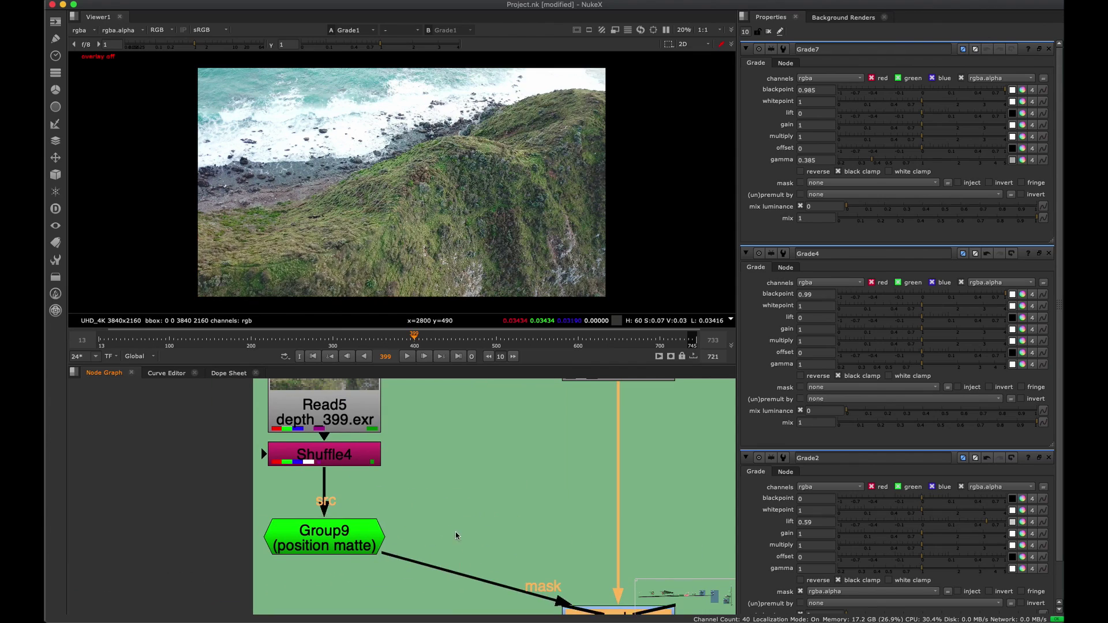
View Shuffle4's position pass in rgba, with only Shuffle4's settings open.
{"action": "left_click", "coordinate": [353, 458]}
{"action": "key", "text": "1"}
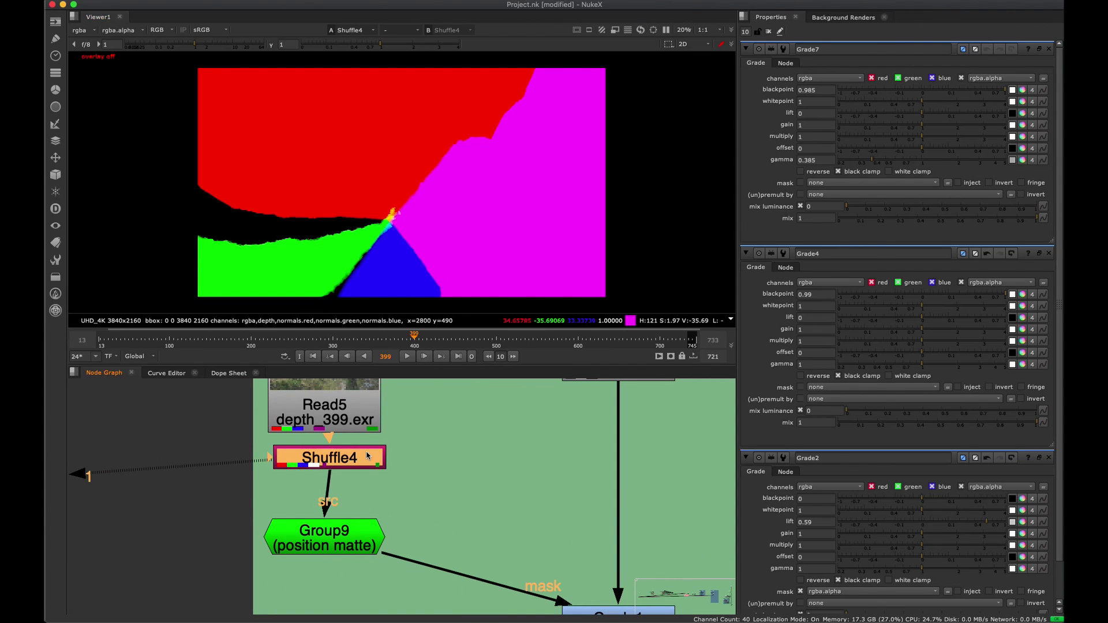
{"action": "double_click", "coordinate": [361, 456]}
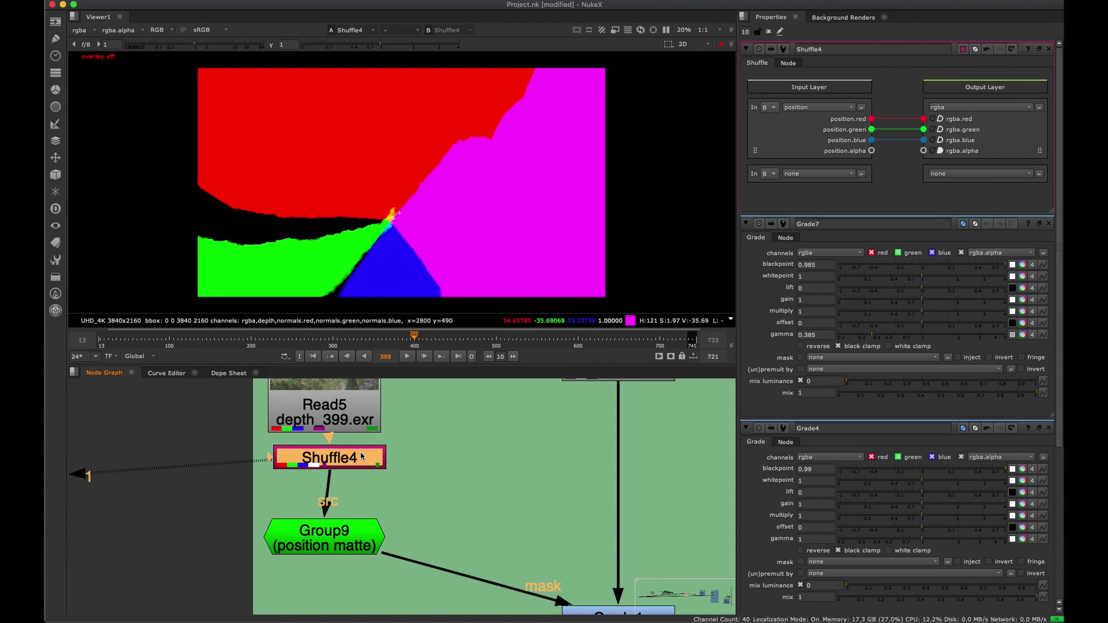
{"action": "left_click", "coordinate": [1049, 223]}
{"action": "left_click", "coordinate": [1048, 224]}
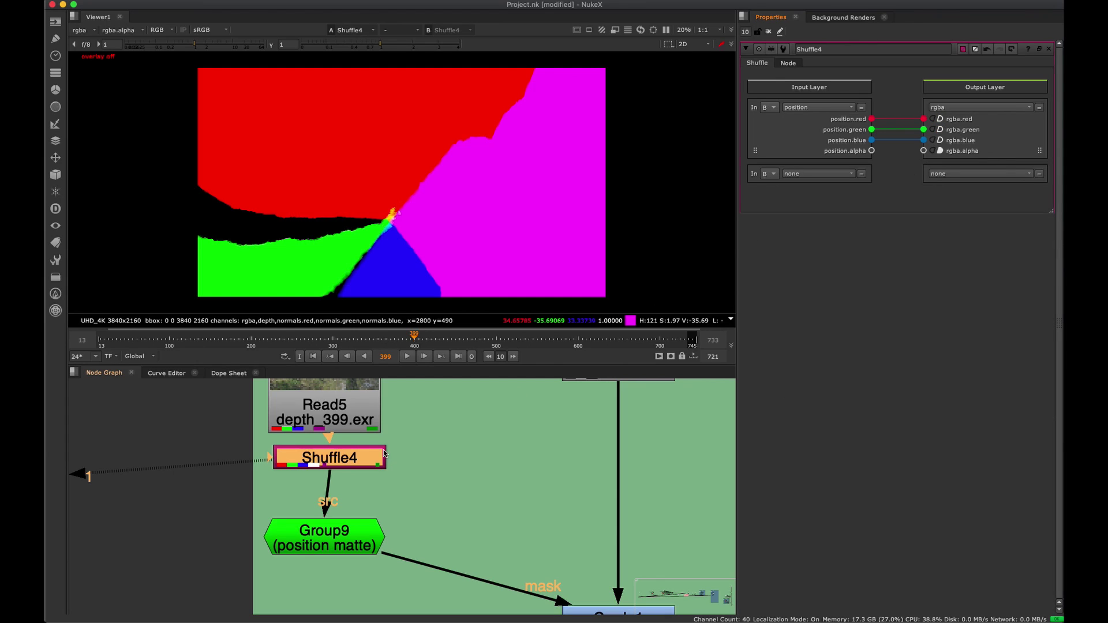
{"action": "left_click_drag", "start_coordinate": [329, 458], "coordinate": [329, 462]}
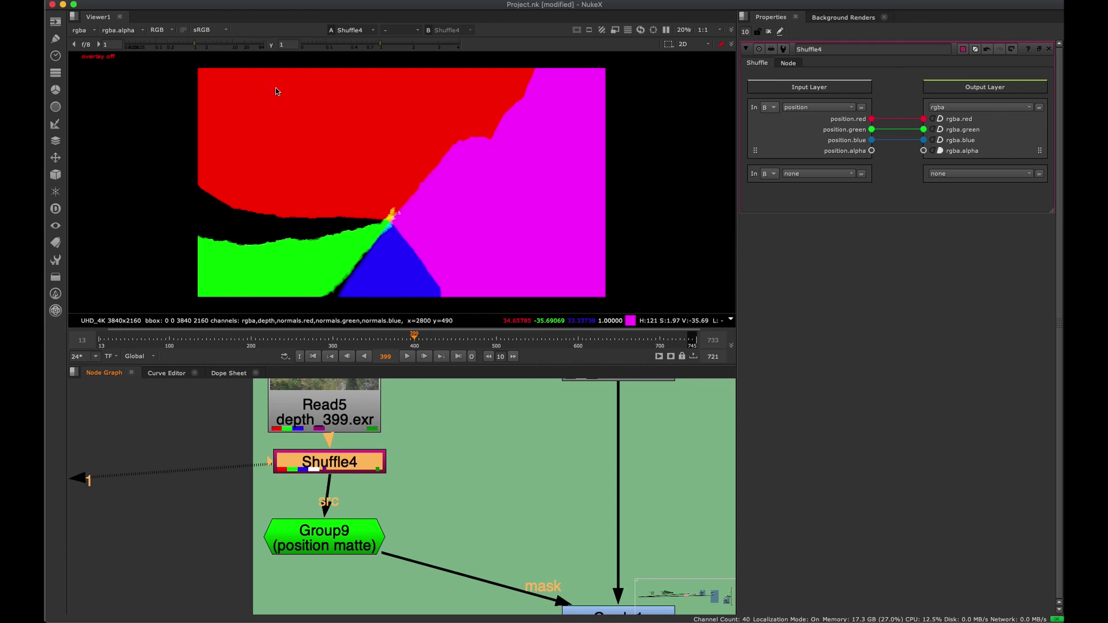
{"action": "left_click", "coordinate": [86, 32]}
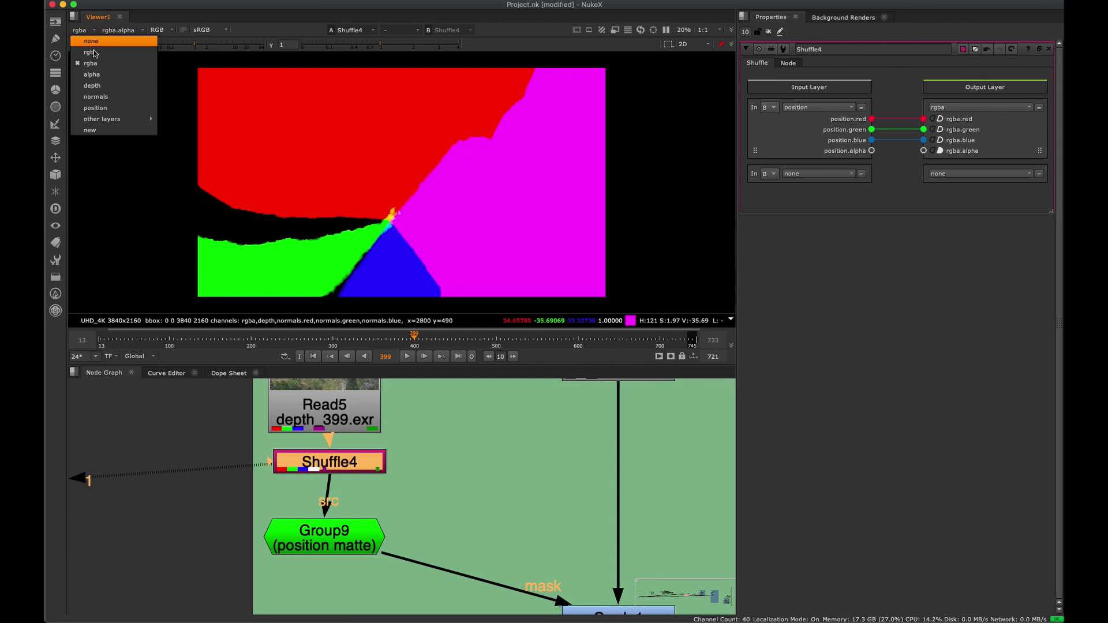
{"action": "left_click", "coordinate": [134, 66]}
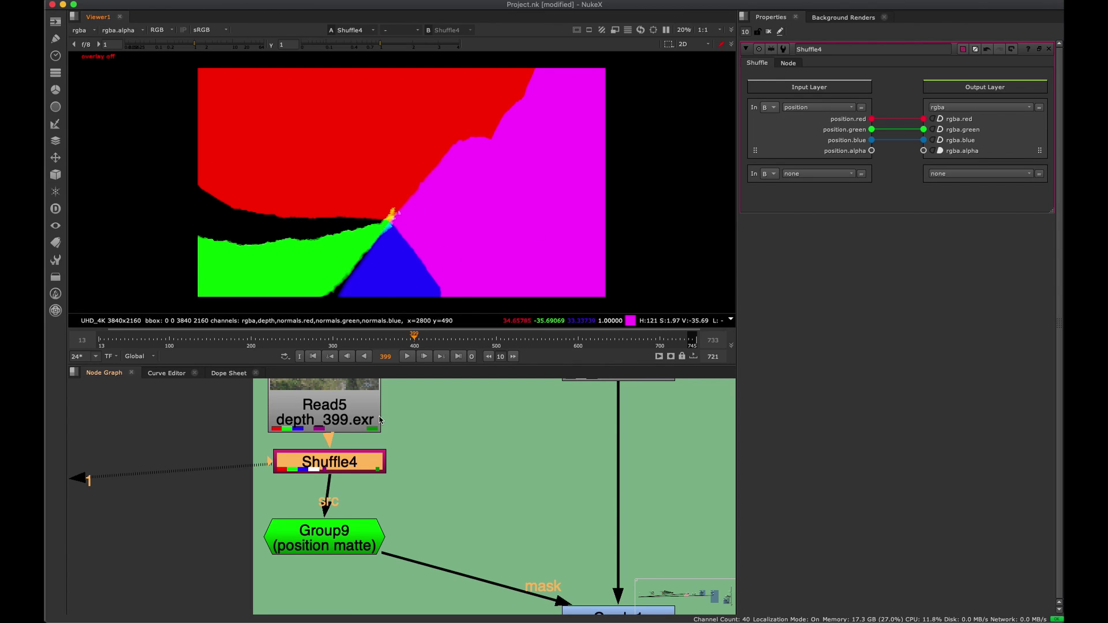
Select the Group9 position matte node and move it further below Shuffle4.
{"action": "middle_click_drag", "start_coordinate": [453, 430], "coordinate": [490, 386]}
{"action": "left_click", "coordinate": [507, 443]}
{"action": "left_click_drag", "start_coordinate": [382, 506], "coordinate": [386, 544]}
Open Group9's position matte settings, shift the node right and save the project.
{"action": "double_click", "coordinate": [380, 540]}
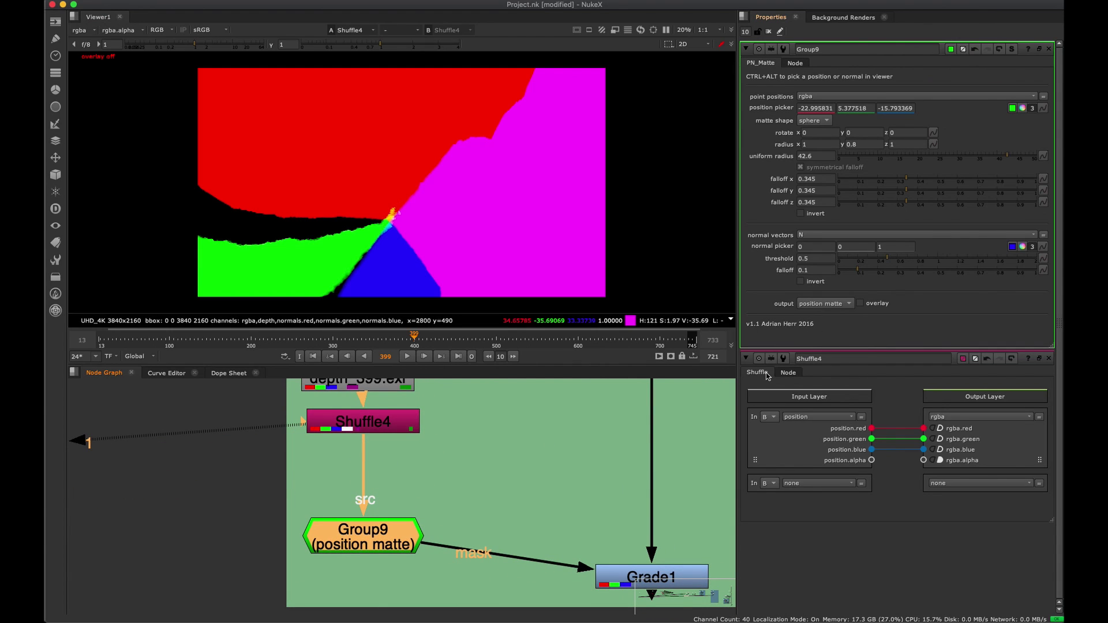
{"action": "left_click_drag", "start_coordinate": [358, 554], "coordinate": [388, 558]}
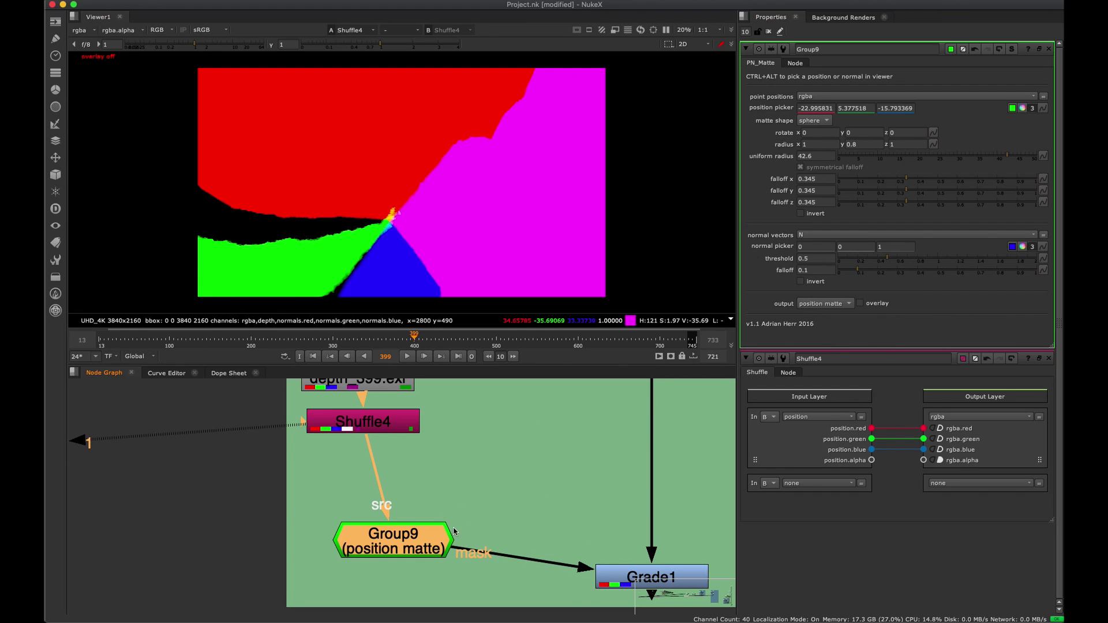
{"action": "left_click", "coordinate": [521, 482]}
{"action": "key", "text": "ctrl"}
{"action": "key", "text": "ctrl+s"}
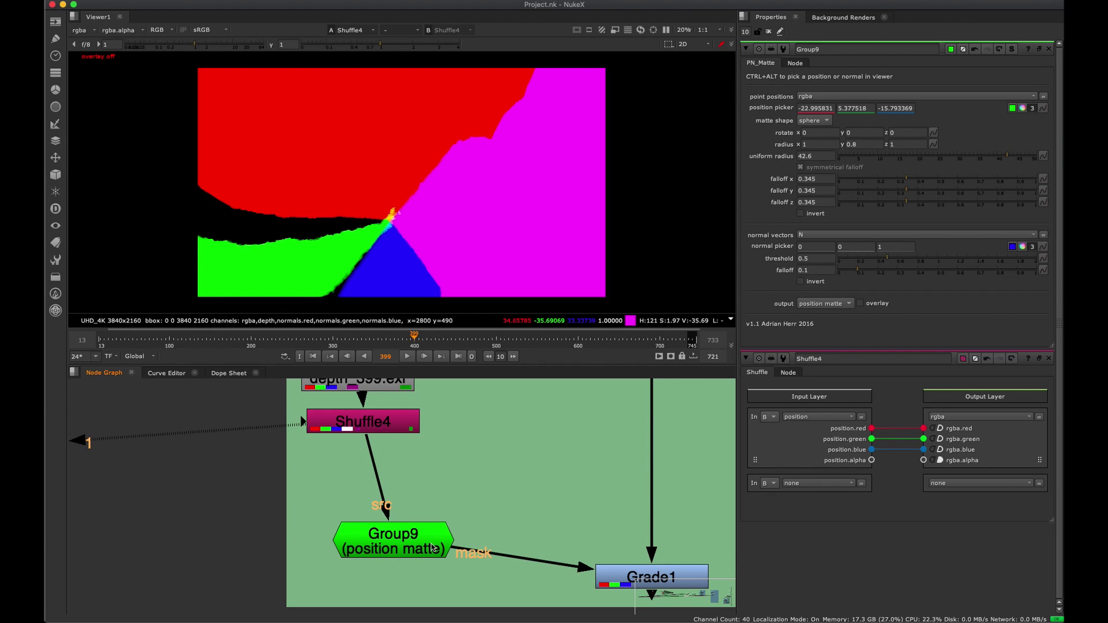
Place Group9 directly under Shuffle4 and view its output.
{"action": "left_click_drag", "start_coordinate": [432, 549], "coordinate": [370, 537]}
{"action": "left_click", "coordinate": [1049, 358]}
{"action": "key", "text": "1"}
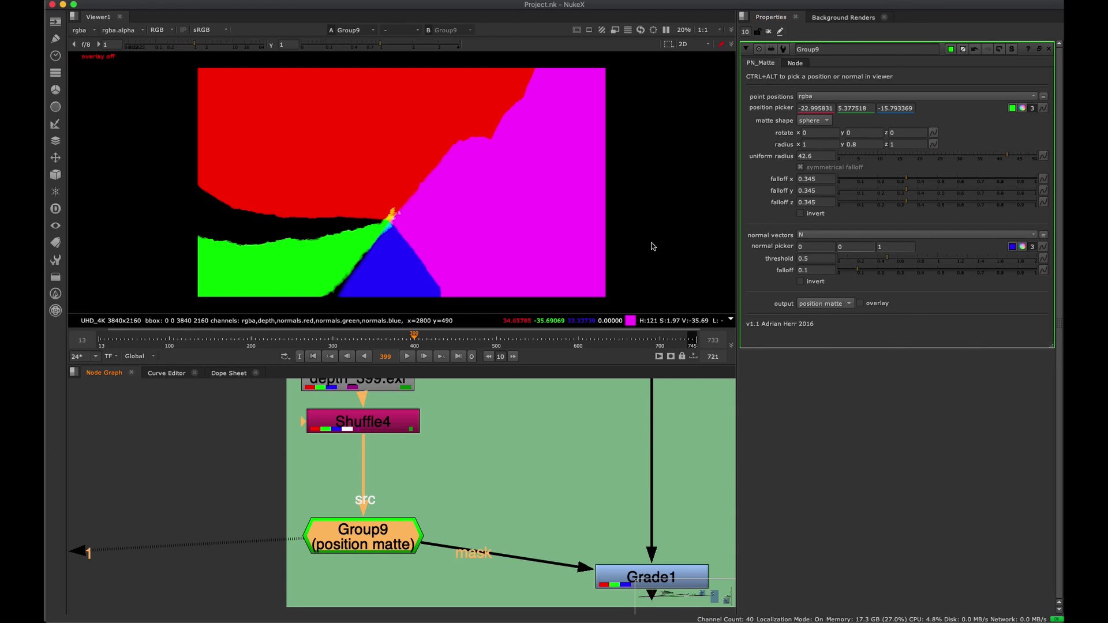
Enable the position picker and pick a new hillside sphere centre, checking the alpha matte.
{"action": "left_click", "coordinate": [1013, 108]}
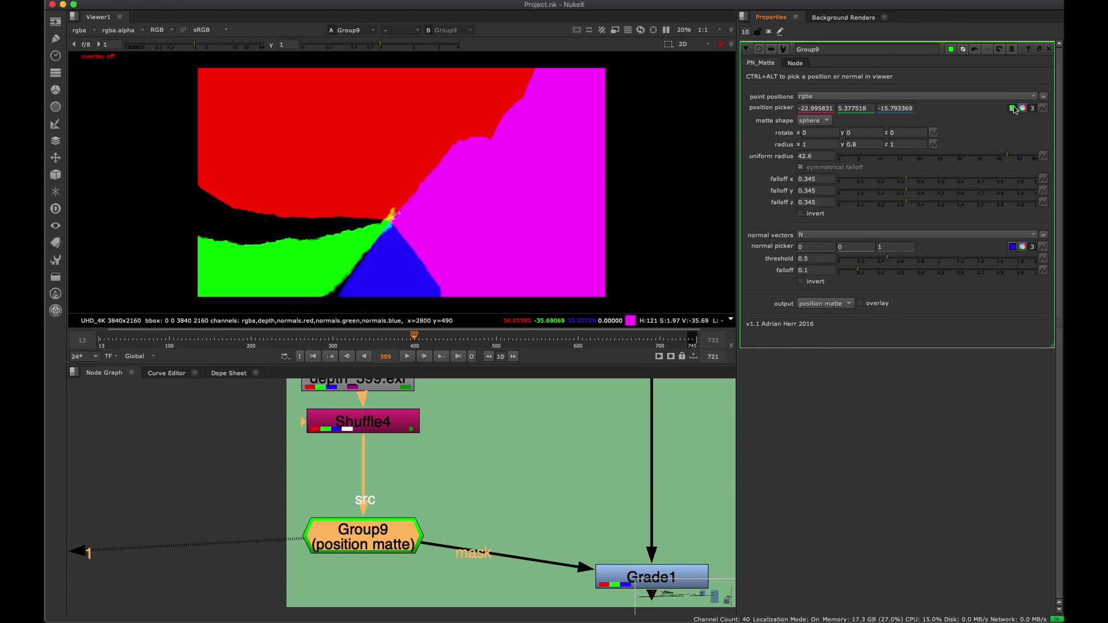
{"action": "middle_click_drag", "start_coordinate": [417, 218], "coordinate": [412, 118]}
{"action": "middle_click_drag", "start_coordinate": [453, 285], "coordinate": [387, 189]}
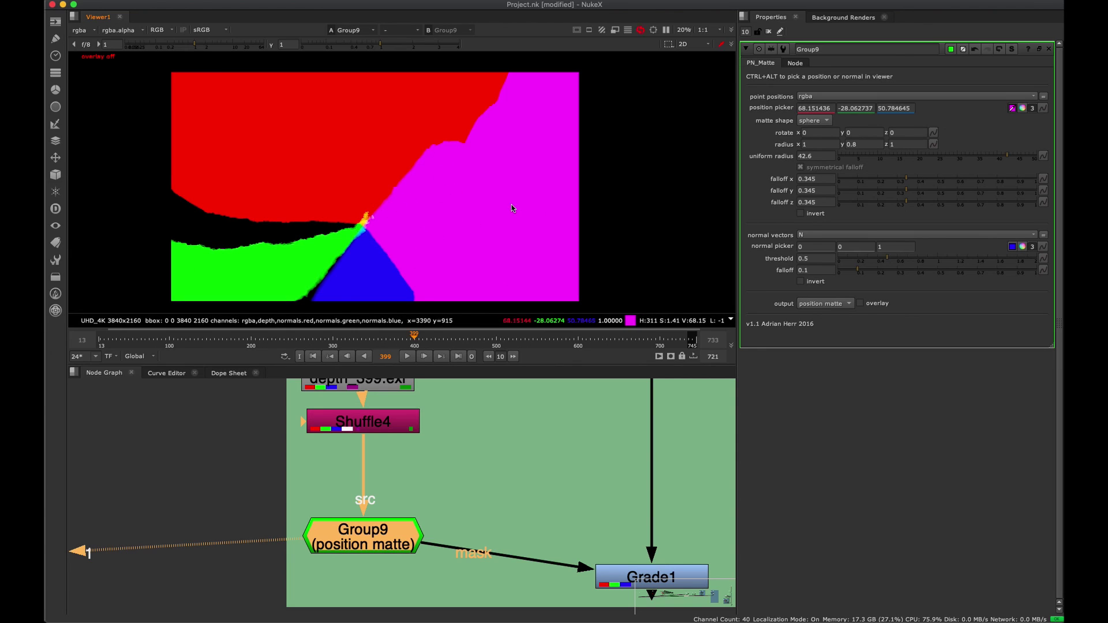
{"action": "left_click_drag", "start_coordinate": [512, 204], "coordinate": [452, 224], "text": "ctrl+alt"}
{"action": "key", "text": "a"}
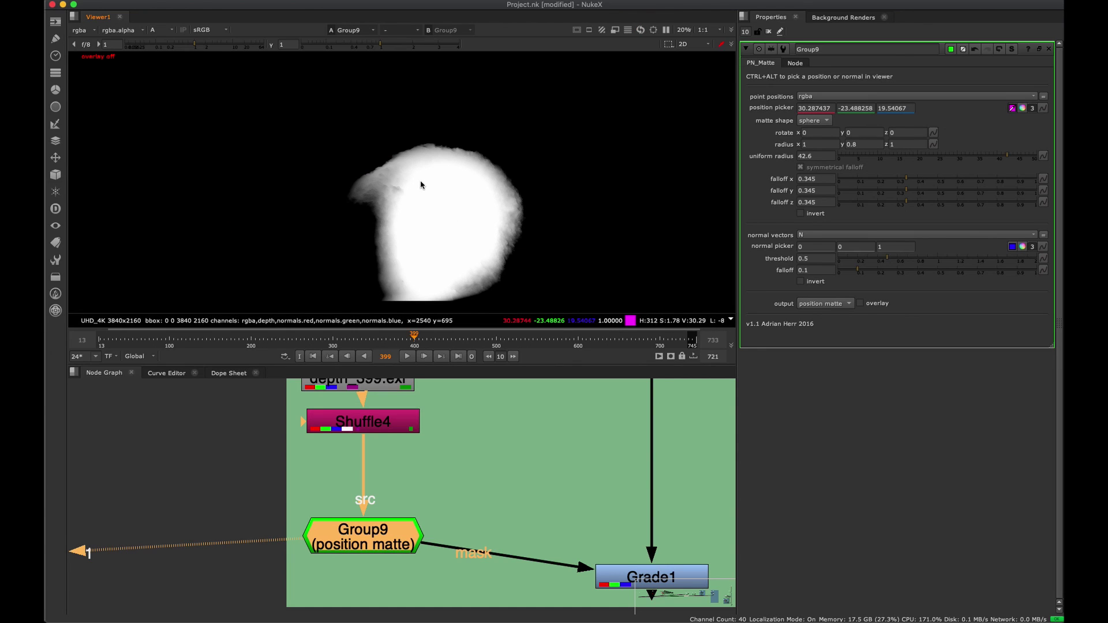
{"action": "key", "text": "a"}
{"action": "key", "text": "a"}
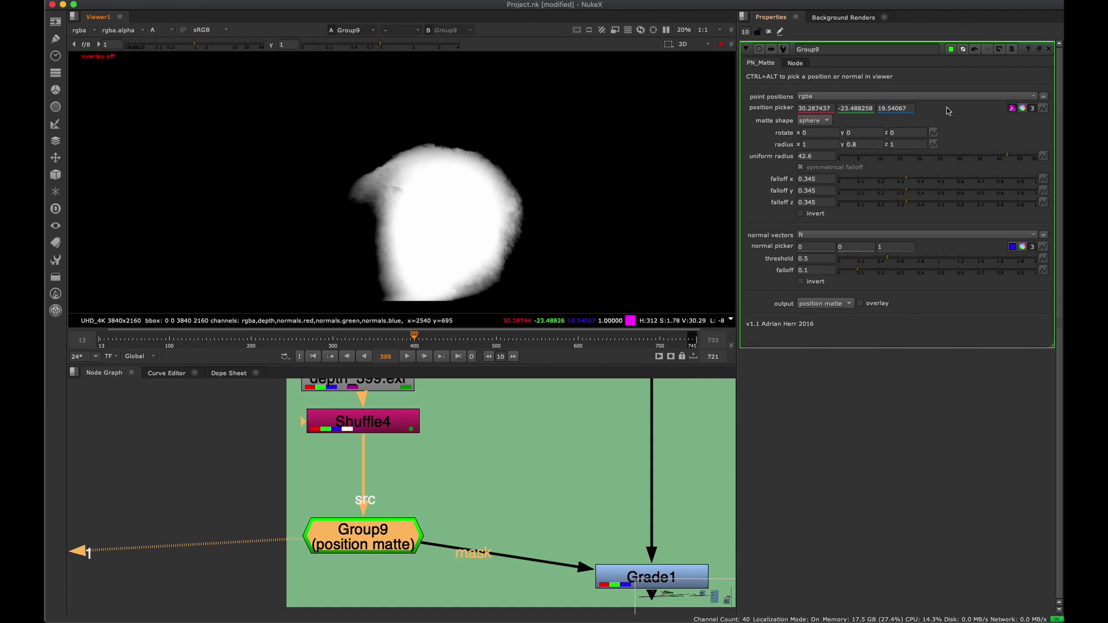
{"action": "key", "text": "a"}
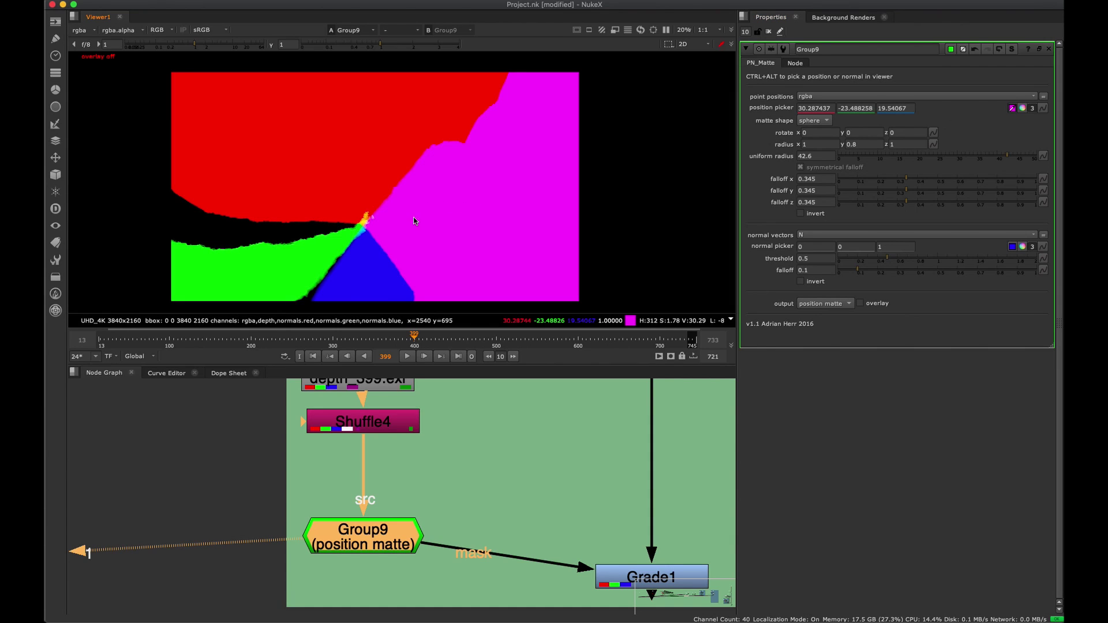
{"action": "mouse_move", "coordinate": [416, 223]}
{"action": "left_mouse_down", "text": "ctrl+alt"}
{"action": "mouse_move", "coordinate": [401, 230]}
{"action": "mouse_move", "coordinate": [451, 218]}
{"action": "mouse_move", "coordinate": [457, 227]}
{"action": "mouse_move", "coordinate": [382, 223]}
{"action": "mouse_move", "coordinate": [431, 206]}
{"action": "mouse_move", "coordinate": [359, 243]}
{"action": "mouse_move", "coordinate": [458, 217]}
{"action": "mouse_move", "coordinate": [434, 216]}
{"action": "left_mouse_up", "text": "ctrl+alt"}
{"action": "left_click_drag", "start_coordinate": [504, 207], "coordinate": [408, 243], "text": "ctrl+alt"}
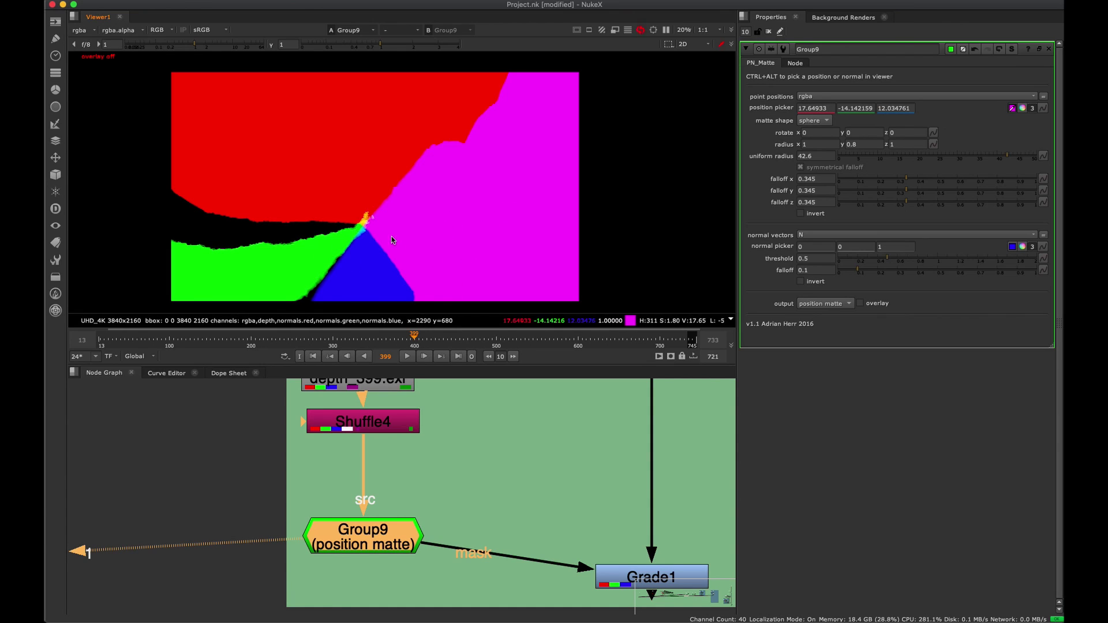
Re-pick the sphere centre onto the hill mound at about 40.91, -4.74, 2.88, checking alpha.
{"action": "left_click", "coordinate": [440, 239], "text": "ctrl+alt"}
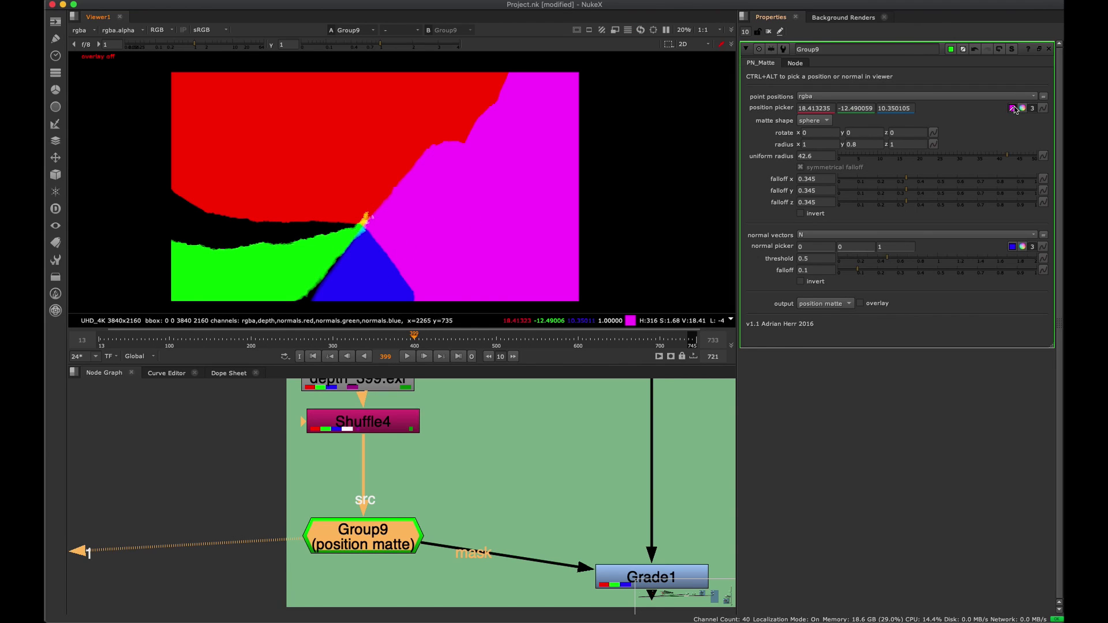
{"action": "key", "text": "a"}
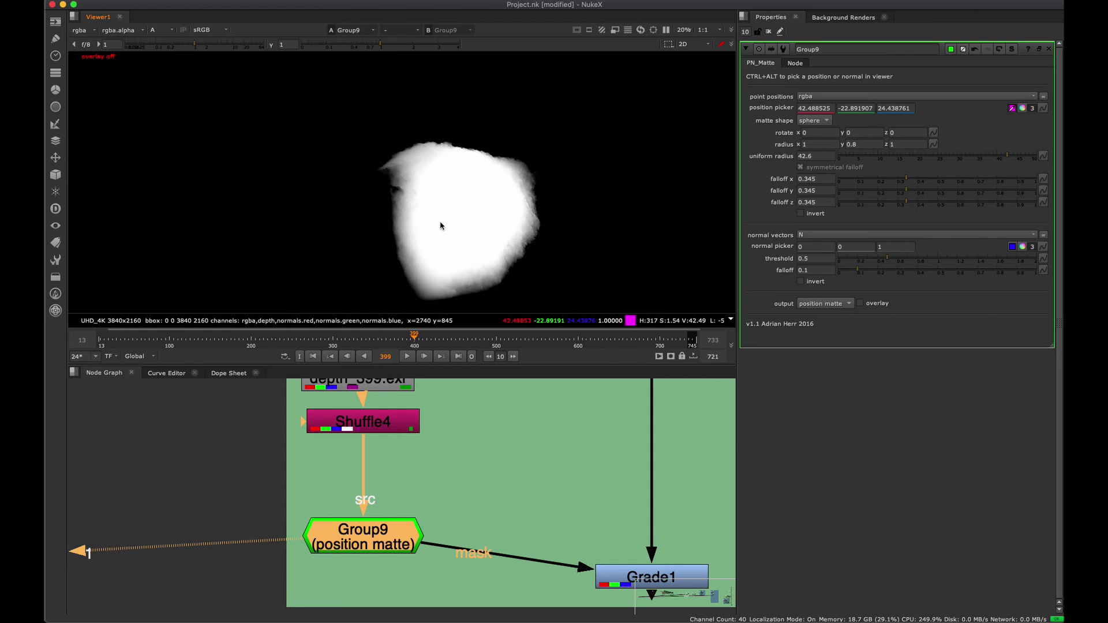
{"action": "left_click_drag", "start_coordinate": [411, 210], "coordinate": [400, 285], "text": "ctrl+alt"}
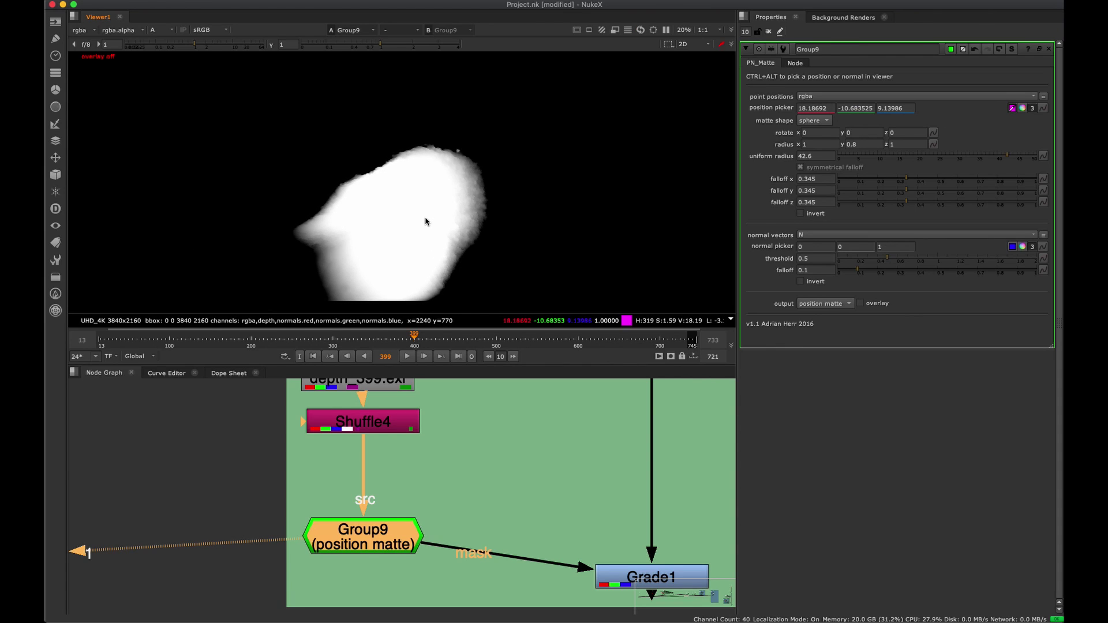
{"action": "key", "text": "a"}
{"action": "key", "text": "a"}
{"action": "left_click_drag", "start_coordinate": [419, 216], "coordinate": [422, 174], "text": "ctrl+alt"}
{"action": "key", "text": "a"}
{"action": "key", "text": "a"}
{"action": "key", "text": "a"}
View Grade1, compare it on and off, and raise its gain to 2.22.
{"action": "middle_click_drag", "start_coordinate": [548, 520], "coordinate": [334, 445]}
{"action": "left_click", "coordinate": [454, 492]}
{"action": "key", "text": "1"}
{"action": "key", "text": "d"}
{"action": "double_click", "coordinate": [463, 504]}
{"action": "key", "text": "d"}
{"action": "key", "text": "d"}
{"action": "key", "text": "d"}
{"action": "key", "text": "d"}
{"action": "key", "text": "d"}
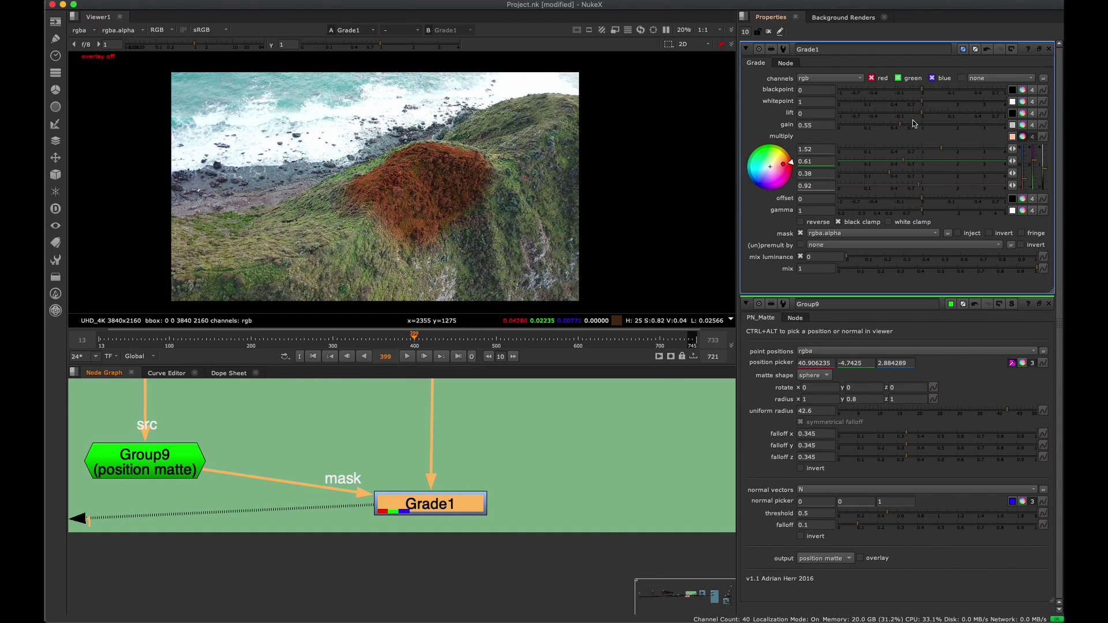
{"action": "left_click_drag", "start_coordinate": [914, 123], "coordinate": [963, 123]}
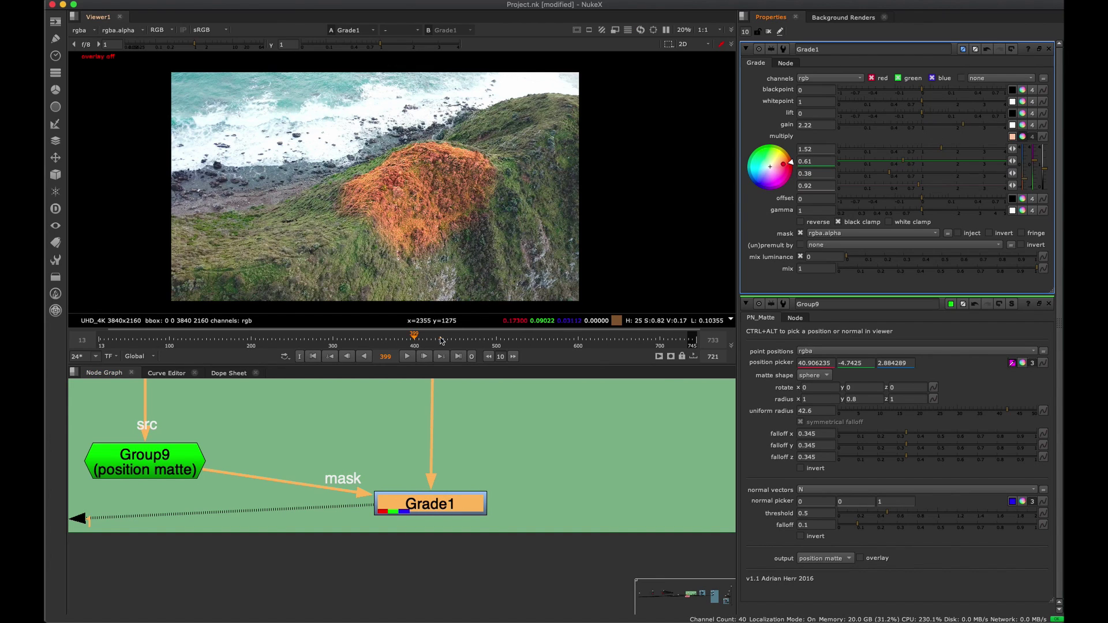
Play the shot from frame 310, checking the matte alpha and graded result, stopping at frame 315.
{"action": "left_click", "coordinate": [341, 345]}
{"action": "left_click", "coordinate": [407, 356]}
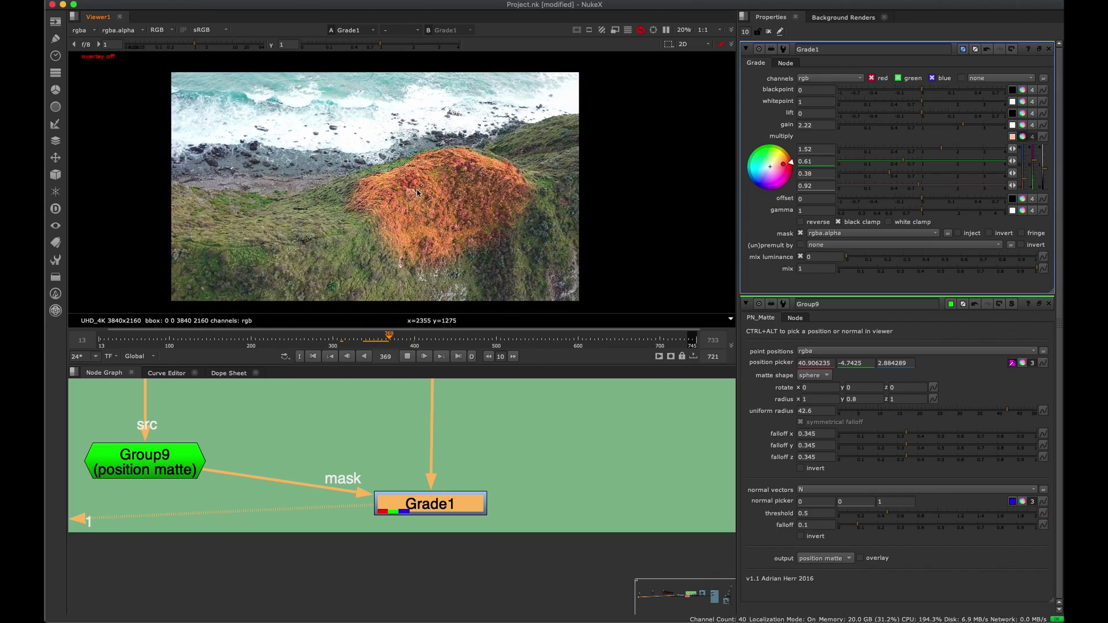
{"action": "left_click", "coordinate": [144, 461]}
{"action": "key", "text": "1"}
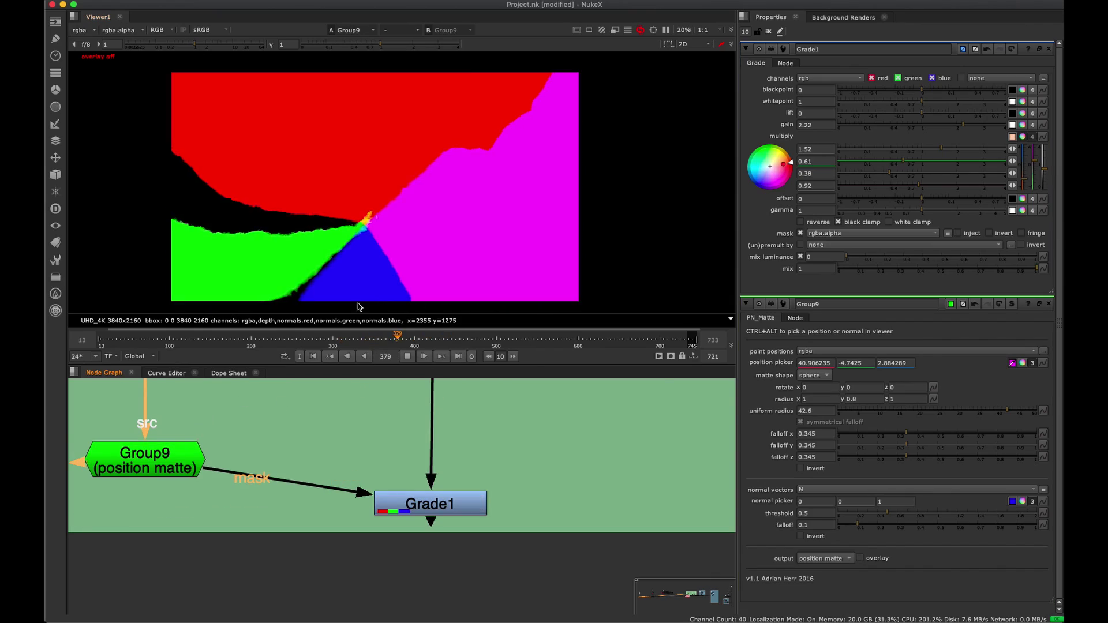
{"action": "key", "text": "a"}
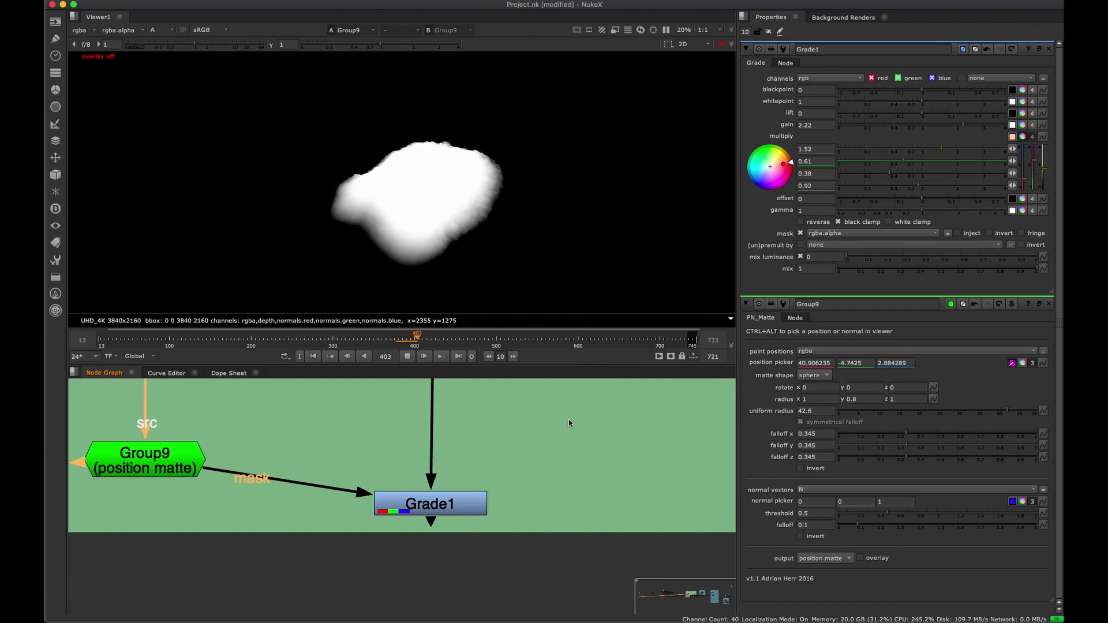
{"action": "left_click", "coordinate": [430, 504]}
{"action": "key", "text": "1"}
{"action": "key", "text": "a"}
{"action": "left_click", "coordinate": [406, 356]}
{"action": "left_click", "coordinate": [346, 340]}
{"action": "left_click", "coordinate": [404, 391]}
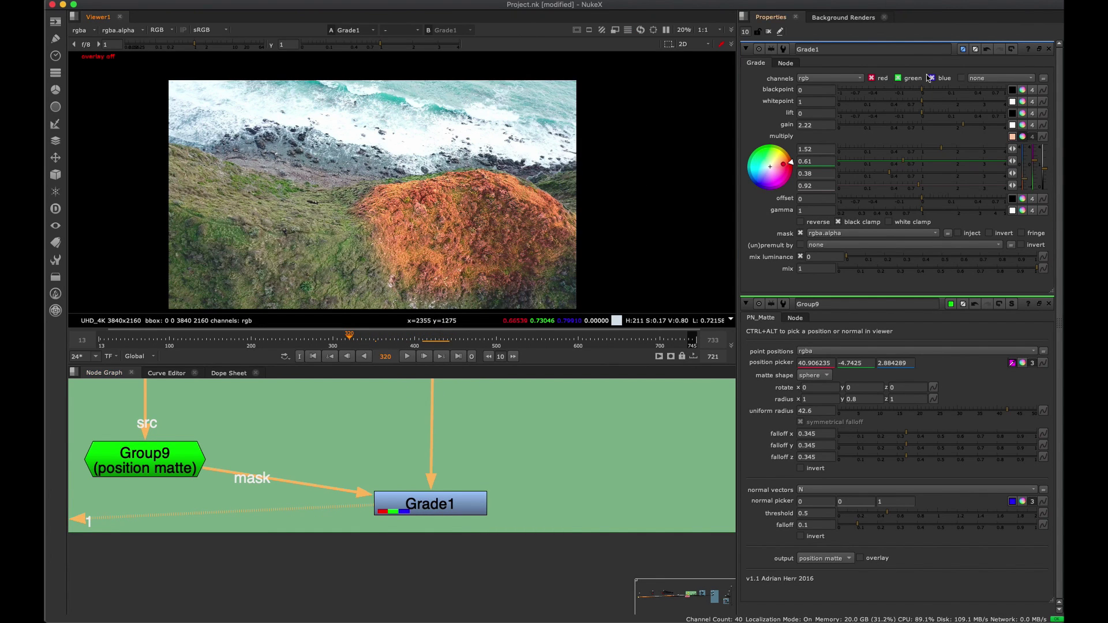
Close the grade and matte panels, scrub from frame 345, and bring the Normals backdrop into view.
{"action": "left_click", "coordinate": [1050, 49]}
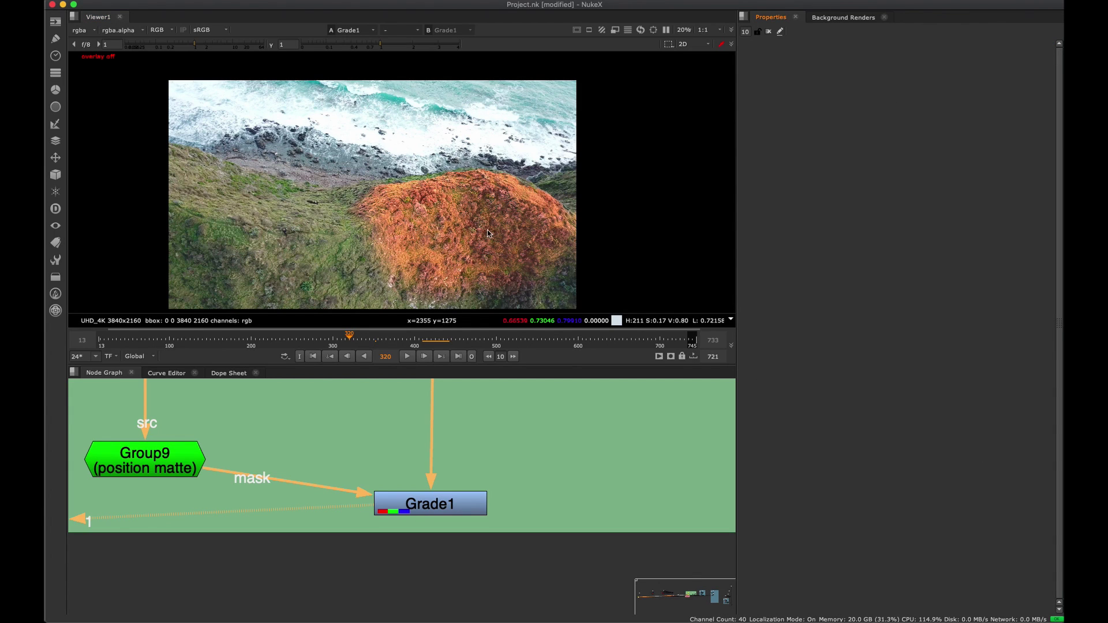
{"action": "left_click", "coordinate": [370, 341]}
{"action": "left_click_drag", "start_coordinate": [370, 341], "coordinate": [411, 340]}
{"action": "scroll", "coordinate": [449, 421], "scroll_direction": "down", "scroll_amount": 5}
{"action": "key", "text": "space"}
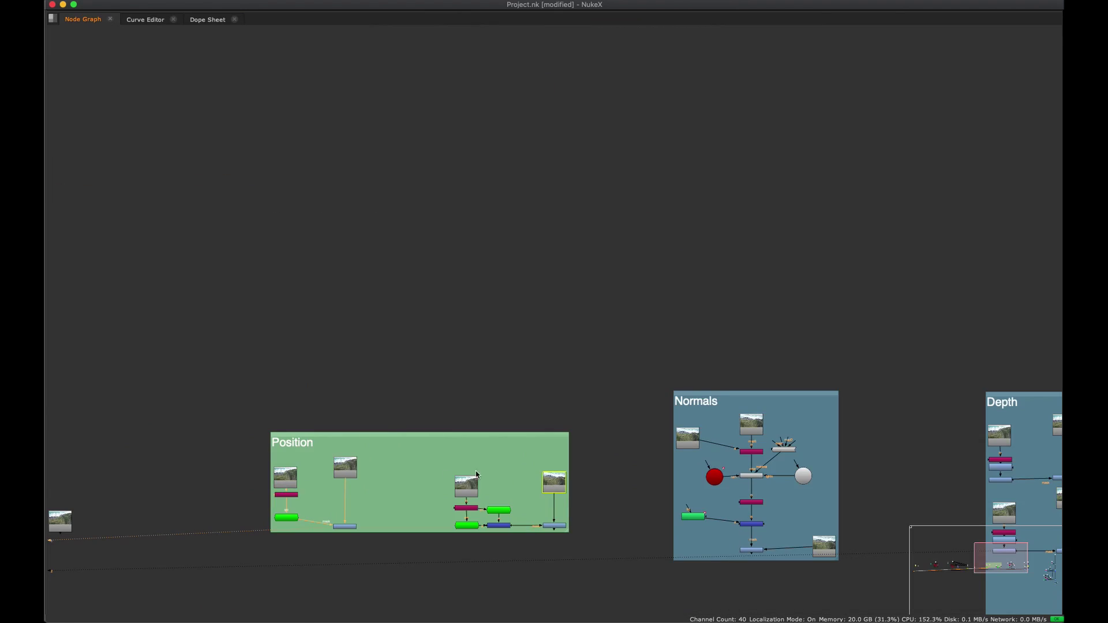
{"action": "middle_click_drag", "start_coordinate": [476, 474], "coordinate": [336, 455]}
{"action": "scroll", "coordinate": [381, 410], "scroll_direction": "up", "scroll_amount": 5}
{"action": "key", "text": "space"}
View Read6, then view Read4 with the normals layer displayed.
{"action": "left_click", "coordinate": [462, 446]}
{"action": "key", "text": "1"}
{"action": "scroll", "coordinate": [383, 428], "scroll_direction": "up", "scroll_amount": 3}
{"action": "middle_click_drag", "start_coordinate": [458, 518], "coordinate": [425, 463]}
{"action": "left_click", "coordinate": [429, 492]}
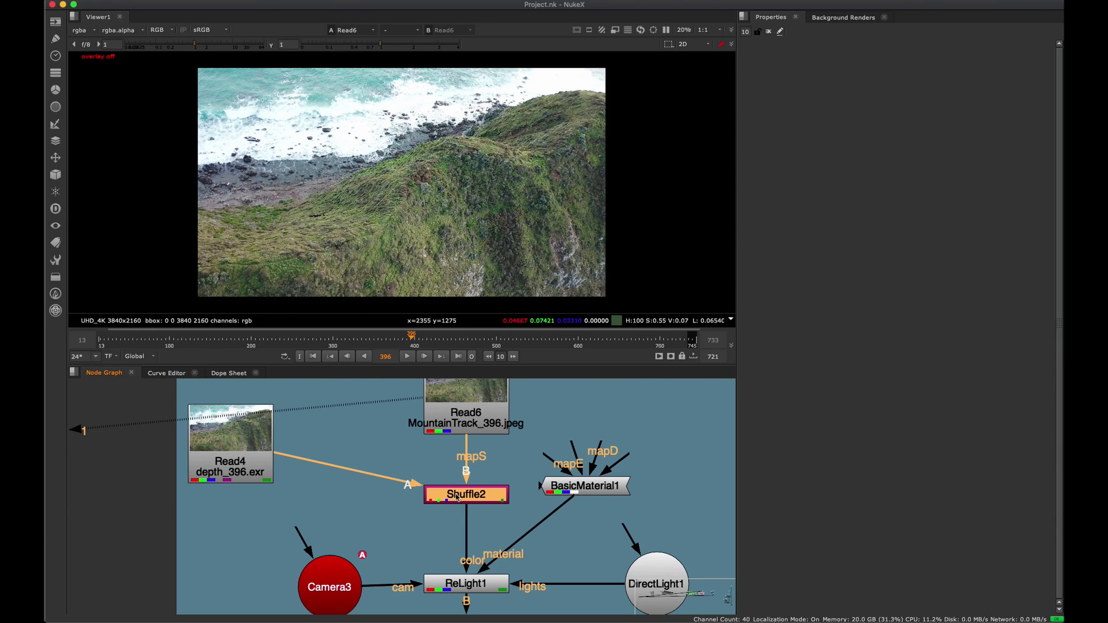
{"action": "middle_click_drag", "start_coordinate": [477, 397], "coordinate": [370, 437]}
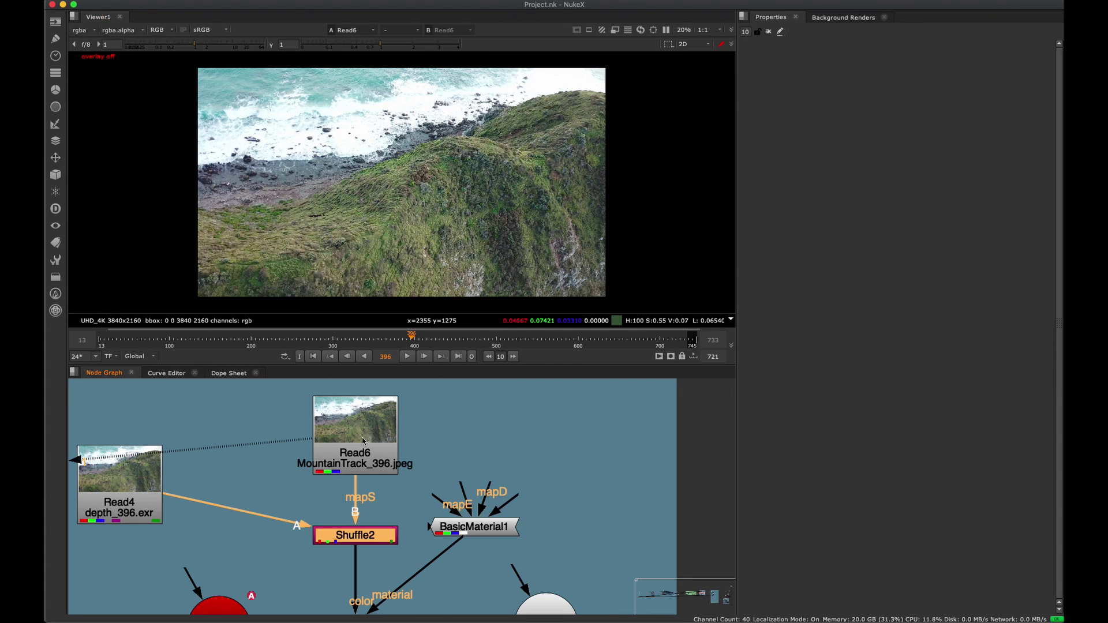
{"action": "middle_click_drag", "start_coordinate": [363, 441], "coordinate": [440, 442]}
{"action": "left_click_drag", "start_coordinate": [224, 487], "coordinate": [281, 472]}
{"action": "left_click", "coordinate": [468, 407]}
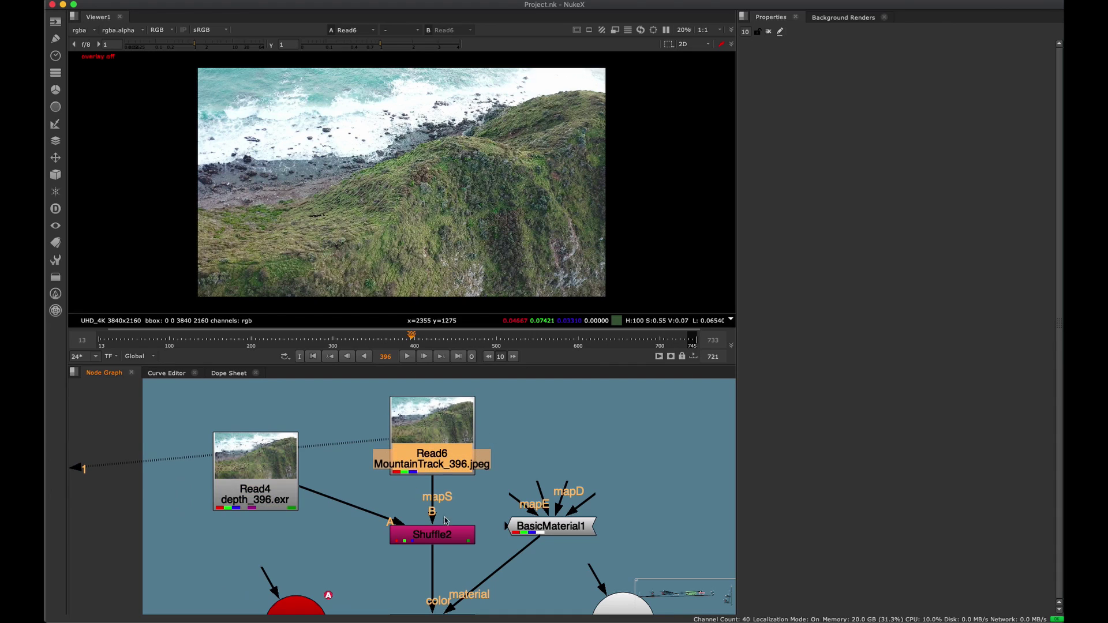
{"action": "left_click", "coordinate": [252, 462]}
{"action": "key", "text": "1"}
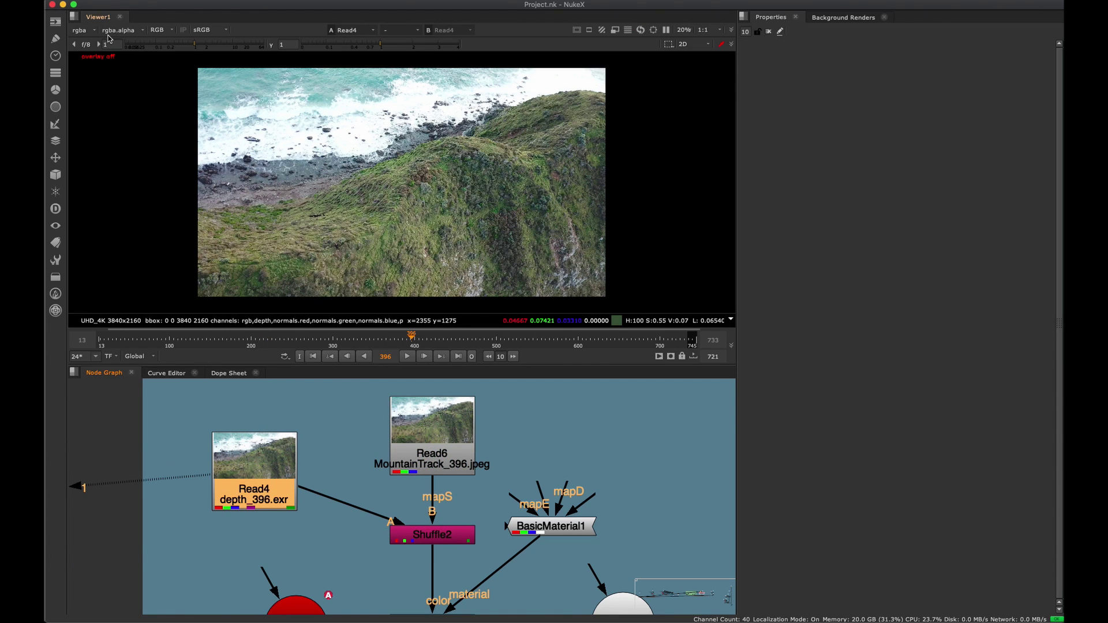
{"action": "left_click", "coordinate": [84, 30]}
{"action": "left_click", "coordinate": [109, 96]}
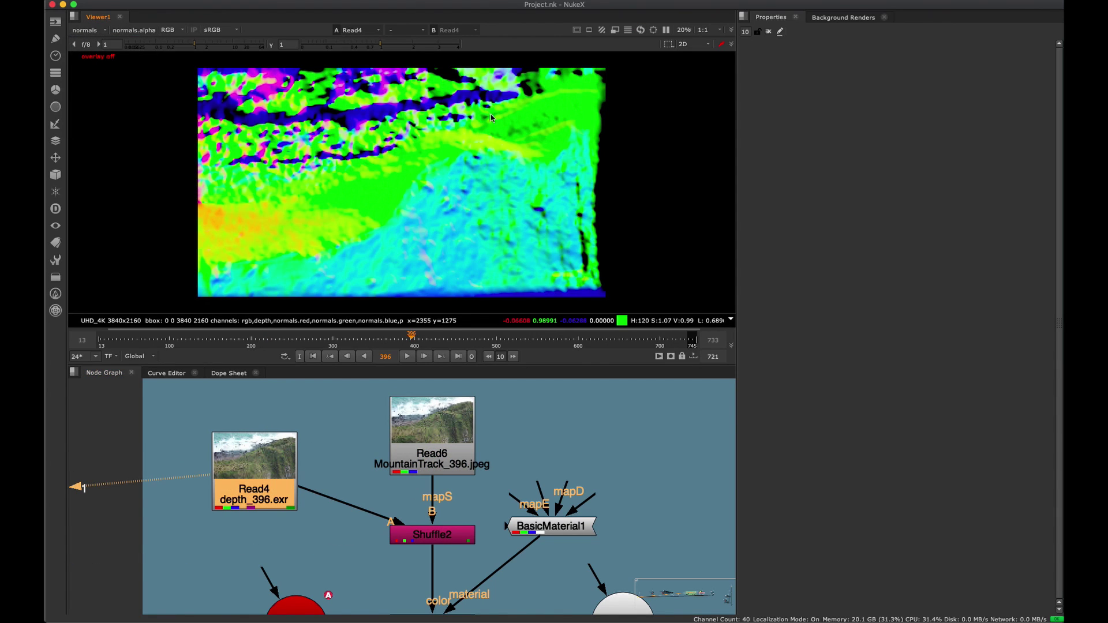
Open Shuffle2's settings and view the MountainTrack plate in rgba again.
{"action": "middle_click_drag", "start_coordinate": [432, 459], "coordinate": [432, 412]}
{"action": "double_click", "coordinate": [436, 488]}
{"action": "left_click", "coordinate": [404, 425]}
{"action": "key", "text": "1"}
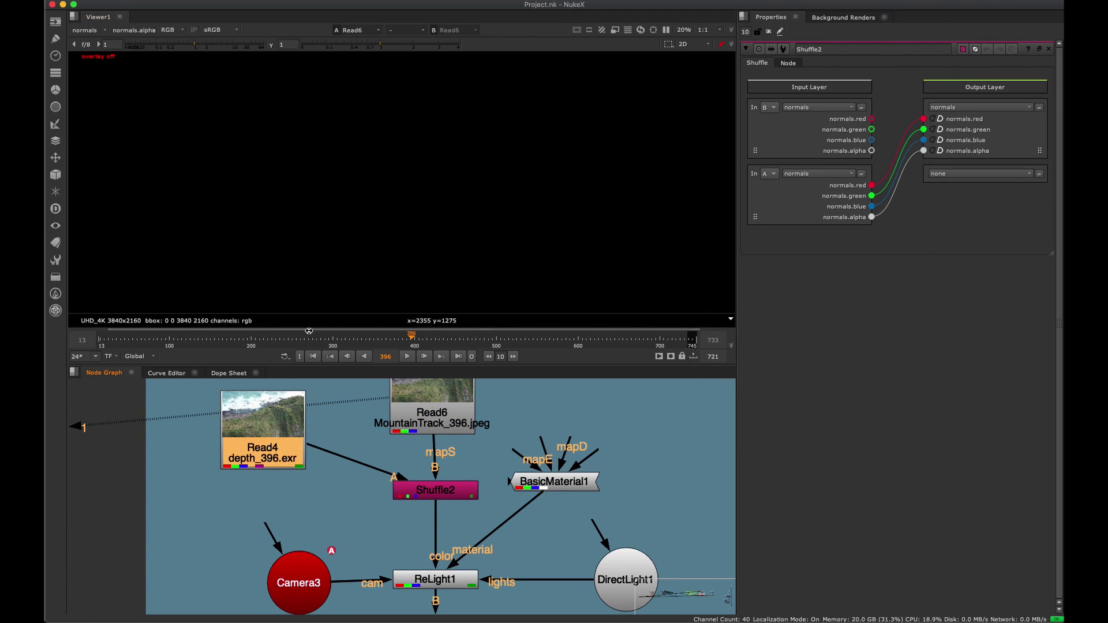
{"action": "left_click", "coordinate": [86, 30]}
{"action": "left_click", "coordinate": [87, 62]}
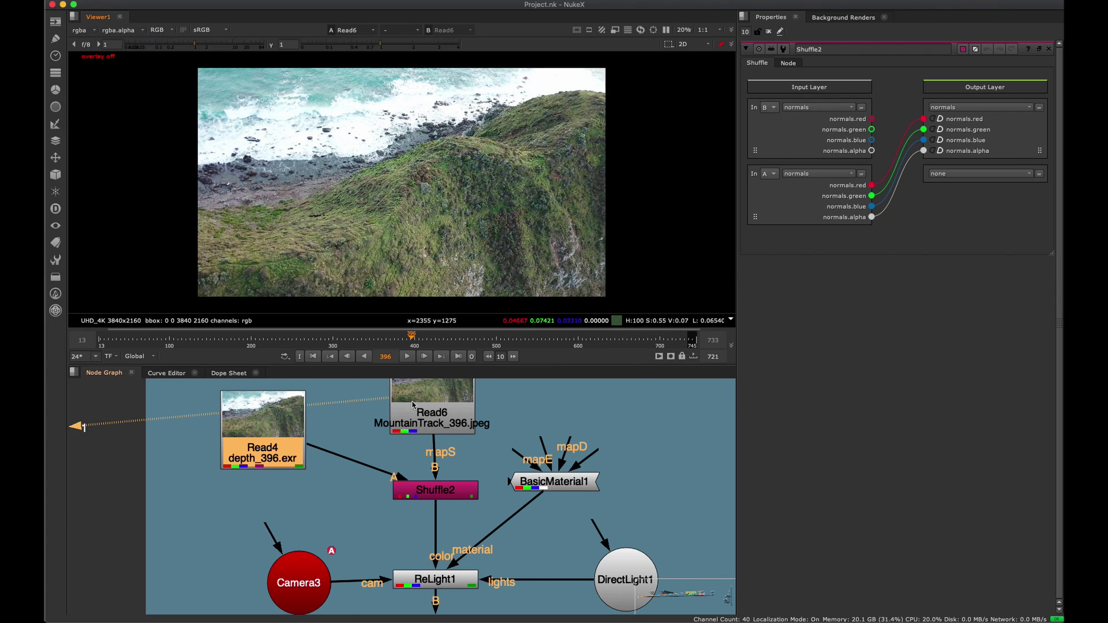
Move Read6 above Shuffle2, nudge Read4, and open Read4's and Shuffle2's settings.
{"action": "left_click", "coordinate": [449, 430]}
{"action": "left_click_drag", "start_coordinate": [450, 430], "coordinate": [523, 447]}
{"action": "middle_click_drag", "start_coordinate": [403, 411], "coordinate": [511, 370]}
{"action": "left_click_drag", "start_coordinate": [439, 482], "coordinate": [389, 474]}
{"action": "scroll", "coordinate": [524, 420], "scroll_direction": "down", "scroll_amount": 6}
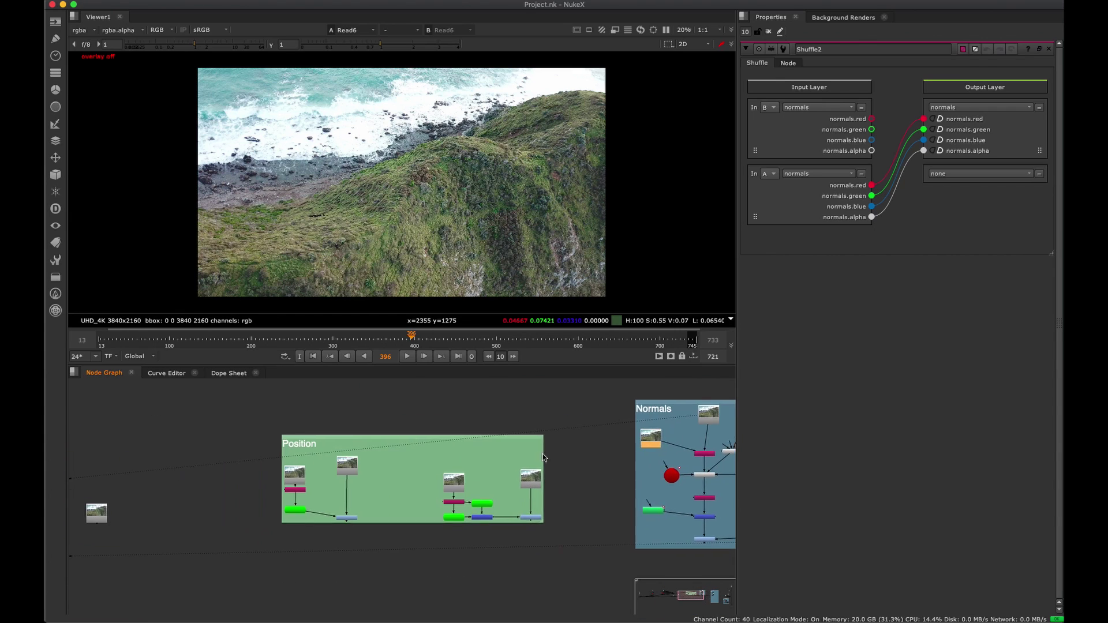
{"action": "scroll", "coordinate": [288, 456], "scroll_direction": "right", "scroll_amount": 10}
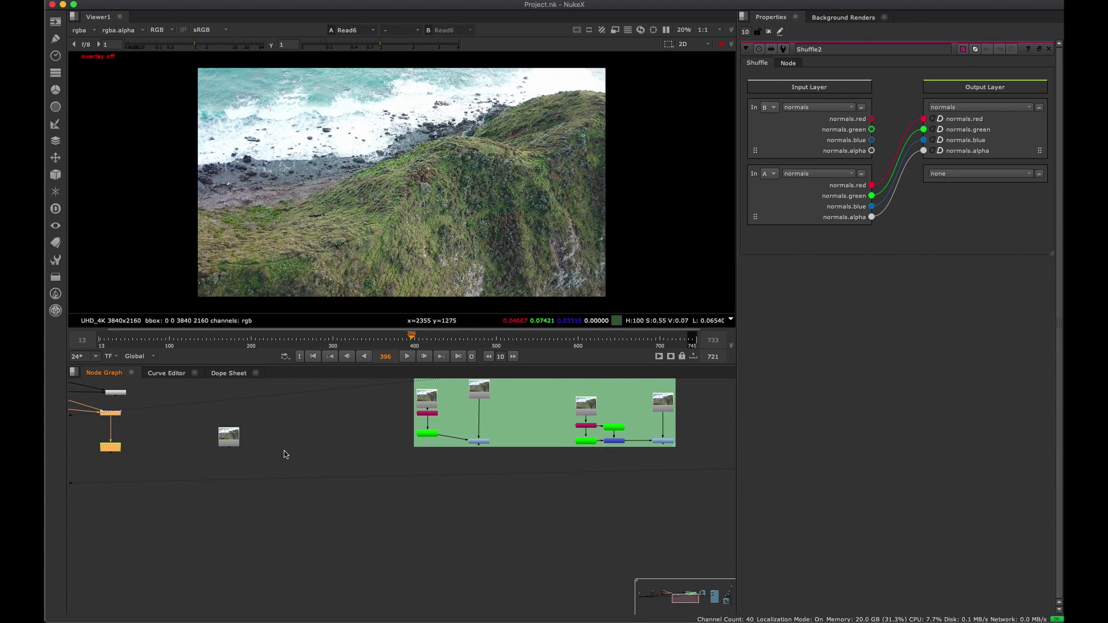
{"action": "scroll", "coordinate": [399, 469], "scroll_direction": "up", "scroll_amount": 4}
{"action": "scroll", "coordinate": [400, 469], "scroll_direction": "up", "scroll_amount": 3}
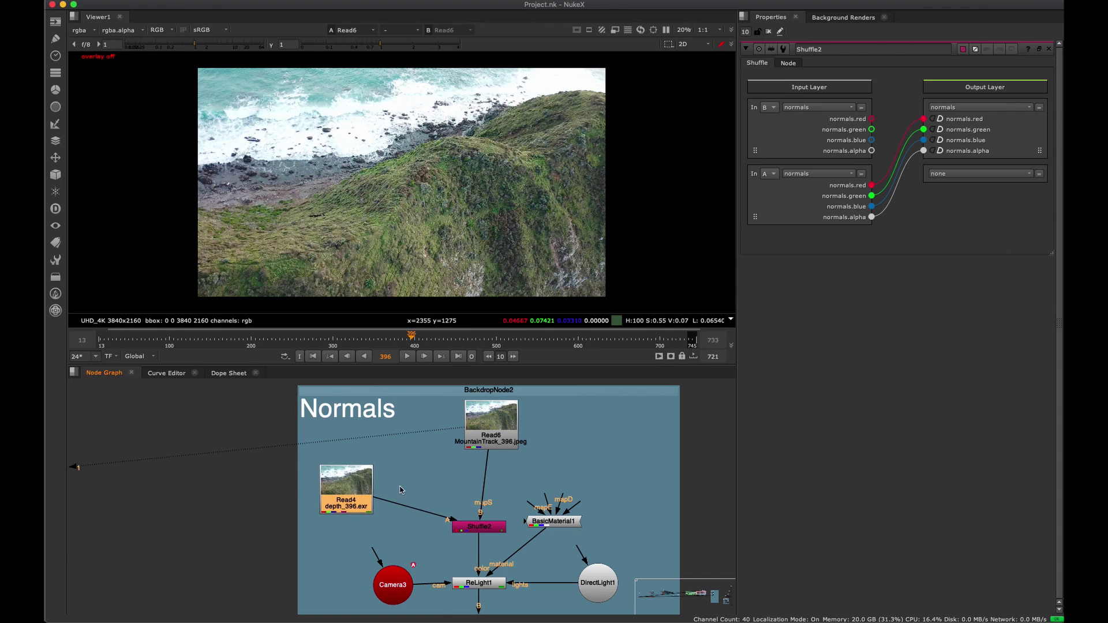
{"action": "scroll", "coordinate": [346, 473], "scroll_direction": "right", "scroll_amount": 4}
{"action": "double_click", "coordinate": [248, 479]}
{"action": "scroll", "coordinate": [284, 469], "scroll_direction": "up", "scroll_amount": 3}
{"action": "scroll", "coordinate": [284, 470], "scroll_direction": "up", "scroll_amount": 2}
{"action": "double_click", "coordinate": [325, 490]}
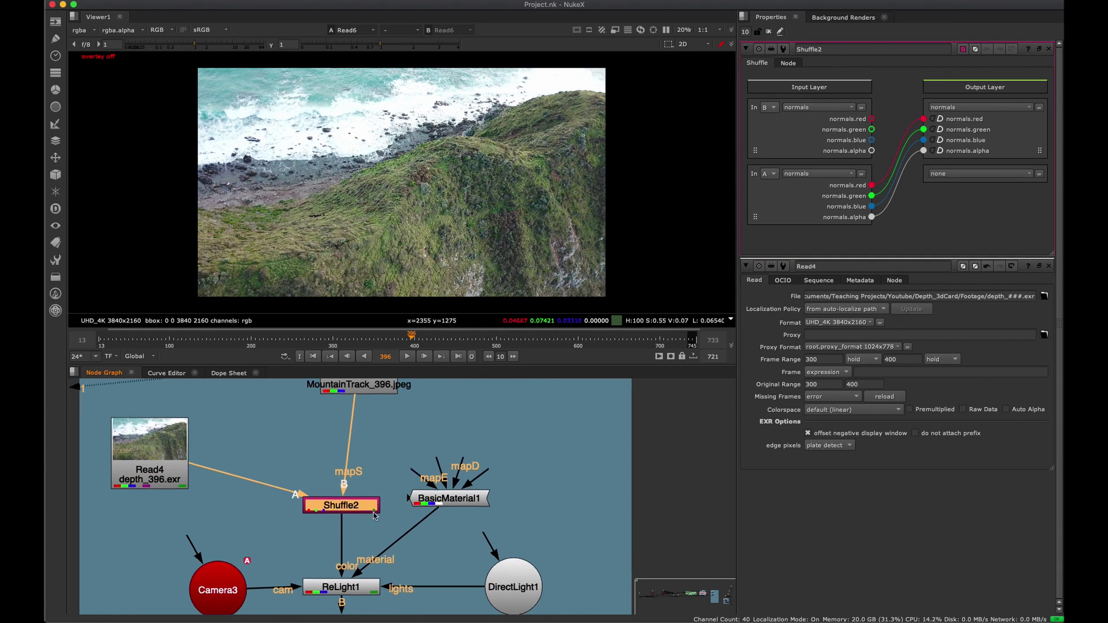
{"action": "scroll", "coordinate": [340, 508], "scroll_direction": "up", "scroll_amount": 1}
{"action": "scroll", "coordinate": [436, 405], "scroll_direction": "left", "scroll_amount": 3}
{"action": "scroll", "coordinate": [436, 406], "scroll_direction": "down", "scroll_amount": 2}
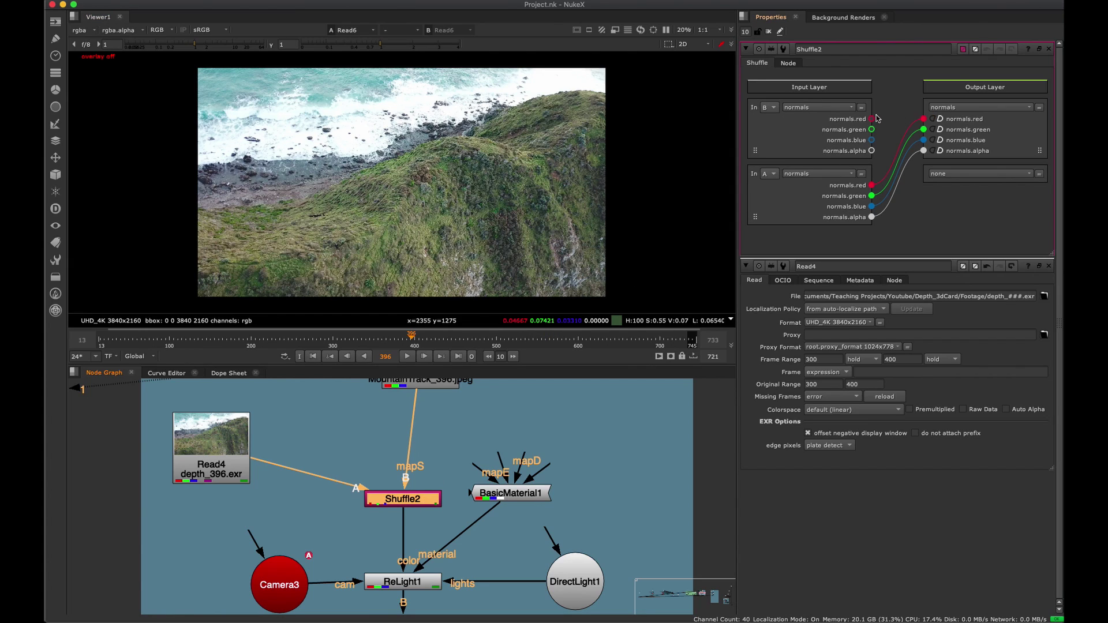
Create Shuffle12 in place of the old shuffle, between MountainTrack and ReLight1, with A from depth_396.exr.
{"action": "left_click", "coordinate": [352, 434]}
{"action": "key", "text": "Tab"}
{"action": "type", "text": "shuffle"}
{"action": "key", "text": "Return"}
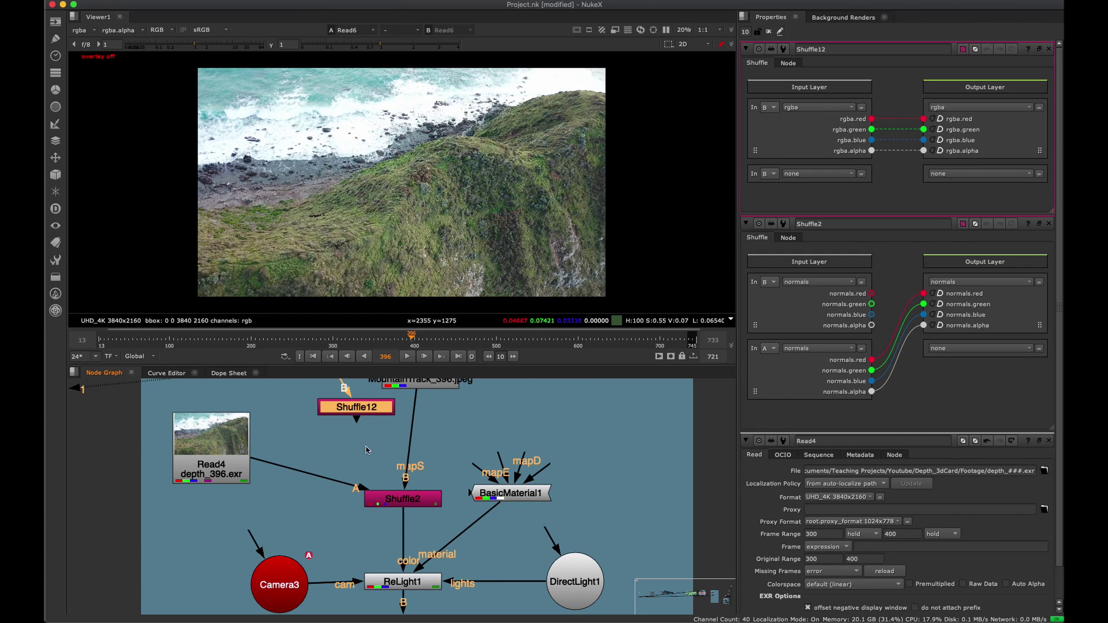
{"action": "left_click", "coordinate": [403, 499]}
{"action": "key", "text": "Delete"}
{"action": "left_click_drag", "start_coordinate": [373, 411], "coordinate": [231, 461]}
{"action": "left_click_drag", "start_coordinate": [411, 465], "coordinate": [414, 458]}
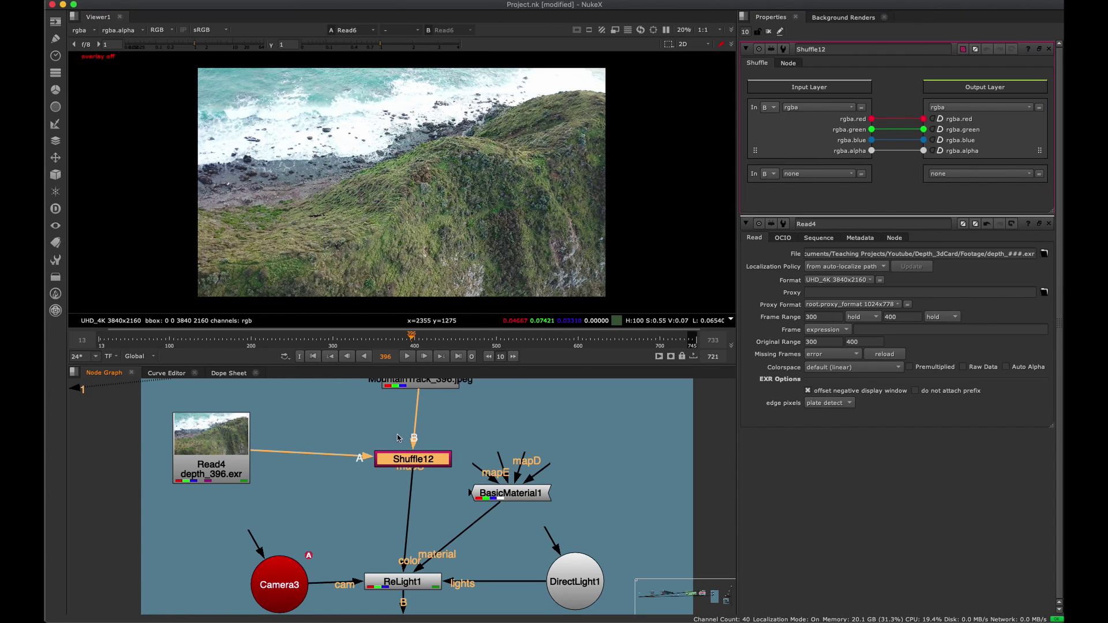
View the depth_396.exr read and tidy the read nodes and ReLight1 in the Normals backdrop.
{"action": "left_click", "coordinate": [195, 427]}
{"action": "key", "text": "1"}
{"action": "left_click_drag", "start_coordinate": [195, 427], "coordinate": [209, 430]}
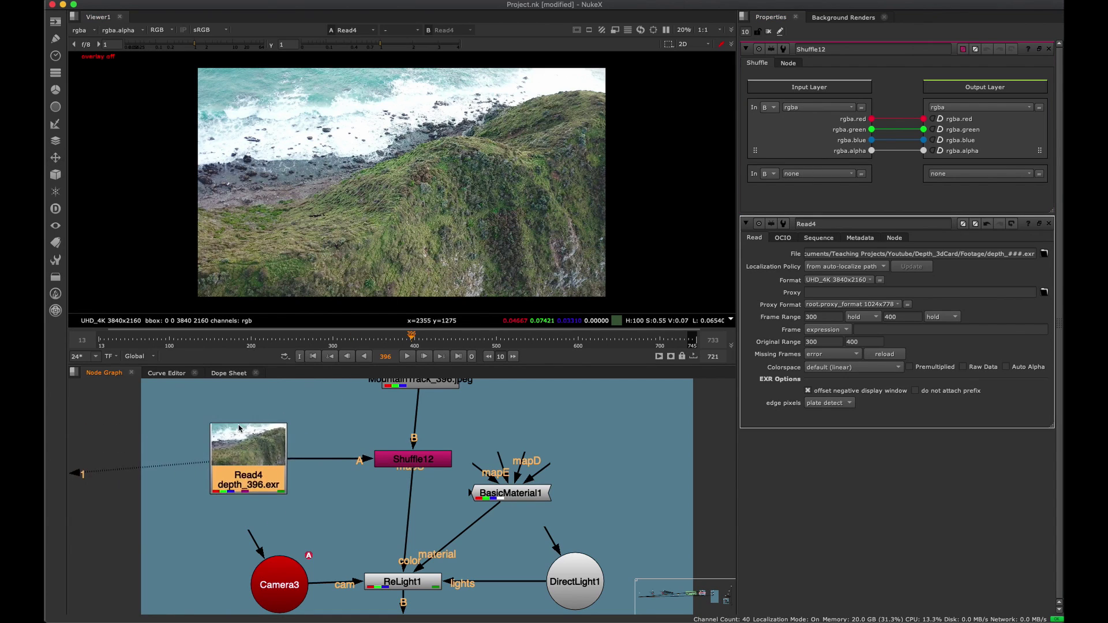
{"action": "middle_click_drag", "start_coordinate": [416, 416], "coordinate": [396, 471]}
{"action": "left_click_drag", "start_coordinate": [414, 407], "coordinate": [387, 409]}
{"action": "left_click", "coordinate": [439, 445]}
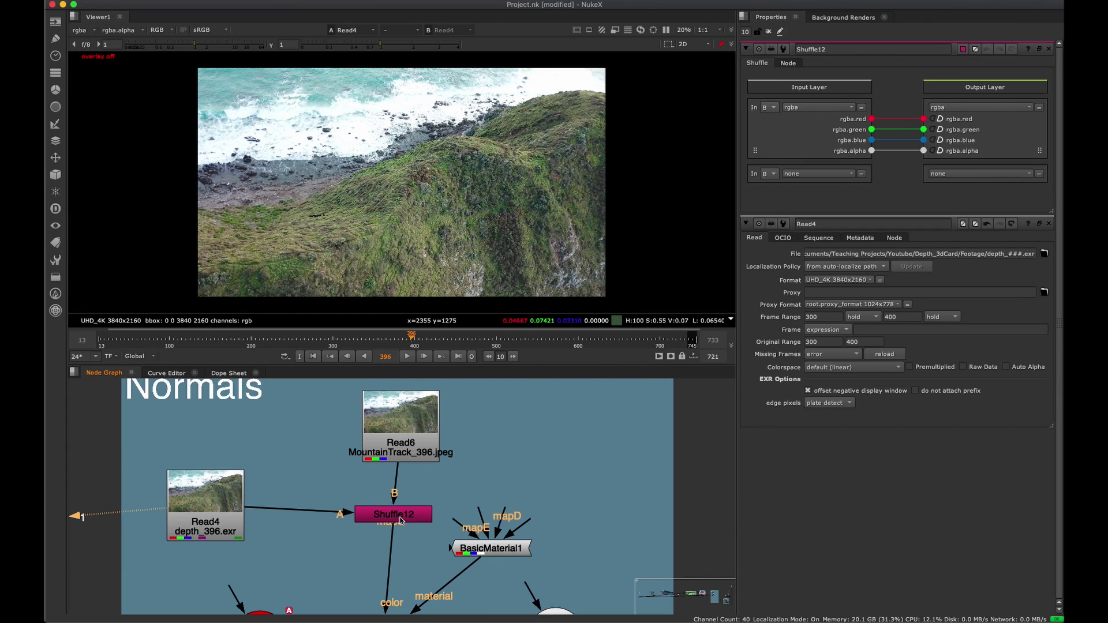
{"action": "middle_click_drag", "start_coordinate": [436, 443], "coordinate": [476, 427]}
{"action": "key", "text": "space"}
{"action": "left_click_drag", "start_coordinate": [411, 394], "coordinate": [421, 397]}
{"action": "key", "text": "space"}
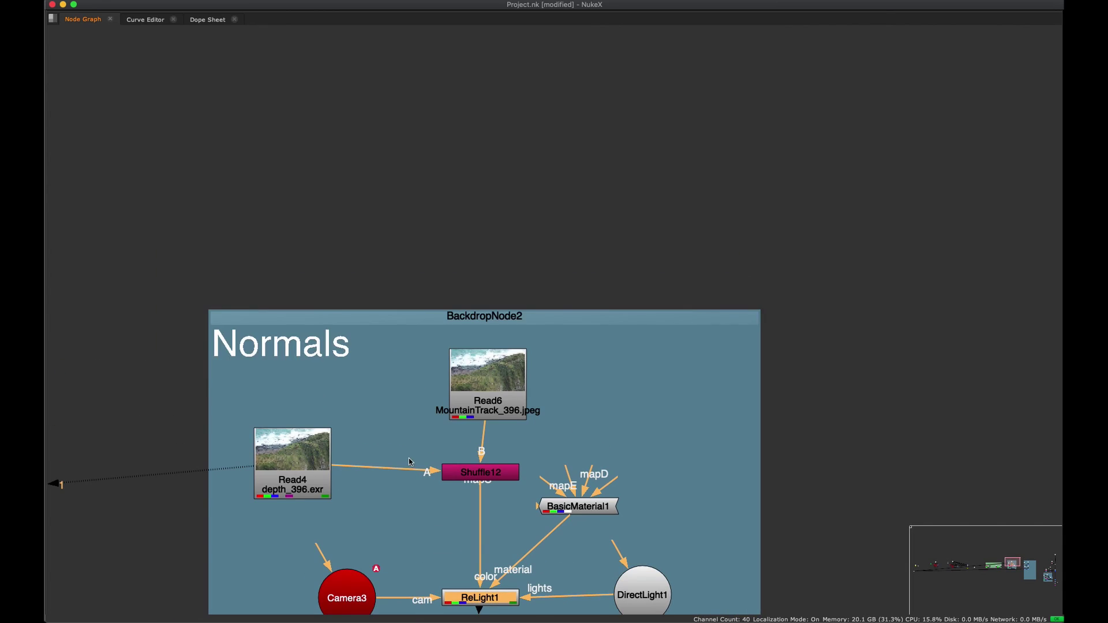
Rearrange the depth and MountainTrack read nodes around Shuffle12.
{"action": "middle_click_drag", "start_coordinate": [480, 474], "coordinate": [486, 433]}
{"action": "left_click_drag", "start_coordinate": [326, 433], "coordinate": [296, 433]}
{"action": "middle_click_drag", "start_coordinate": [333, 434], "coordinate": [374, 462]}
{"action": "left_click_drag", "start_coordinate": [323, 461], "coordinate": [315, 459]}
{"action": "middle_click_drag", "start_coordinate": [315, 458], "coordinate": [246, 473]}
{"action": "mouse_move", "coordinate": [464, 403]}
{"action": "left_mouse_down"}
{"action": "mouse_move", "coordinate": [470, 415]}
{"action": "mouse_move", "coordinate": [463, 405]}
{"action": "left_mouse_up"}
{"action": "middle_click_drag", "start_coordinate": [329, 467], "coordinate": [318, 439]}
{"action": "left_click_drag", "start_coordinate": [231, 442], "coordinate": [245, 429]}
{"action": "middle_click_drag", "start_coordinate": [323, 438], "coordinate": [336, 480]}
Leave only Shuffle12's settings open and move the depth read node higher.
{"action": "left_click", "coordinate": [459, 488]}
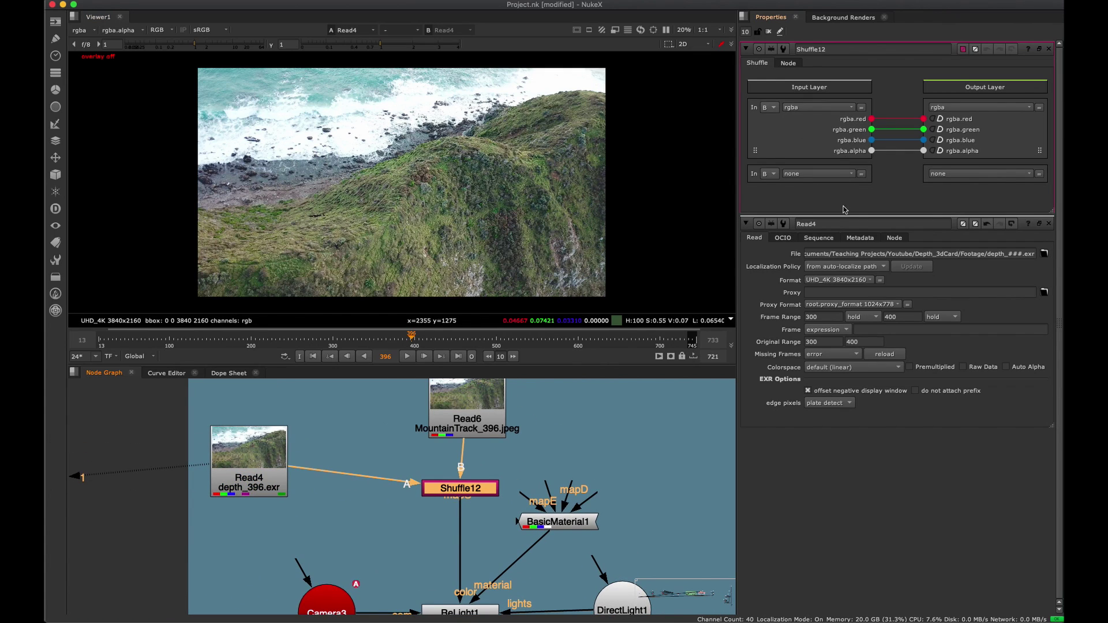
{"action": "left_click", "coordinate": [1049, 224]}
{"action": "left_click_drag", "start_coordinate": [428, 493], "coordinate": [428, 493]}
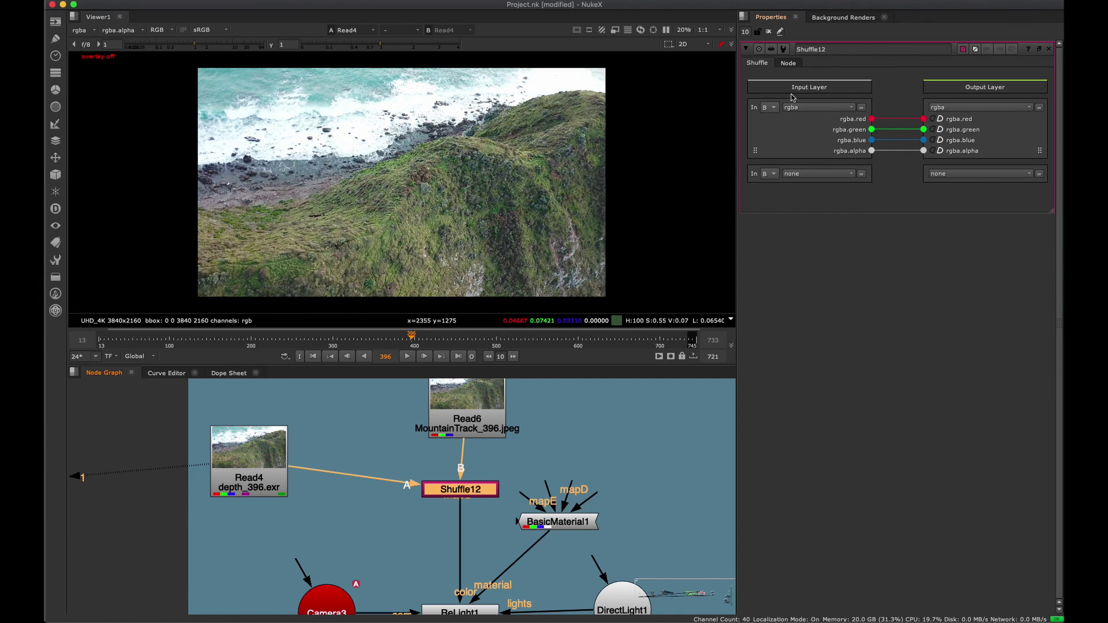
{"action": "left_click_drag", "start_coordinate": [272, 490], "coordinate": [270, 438]}
In Shuffle12, route input A's normals layer into a normals output layer.
{"action": "left_click", "coordinate": [765, 175]}
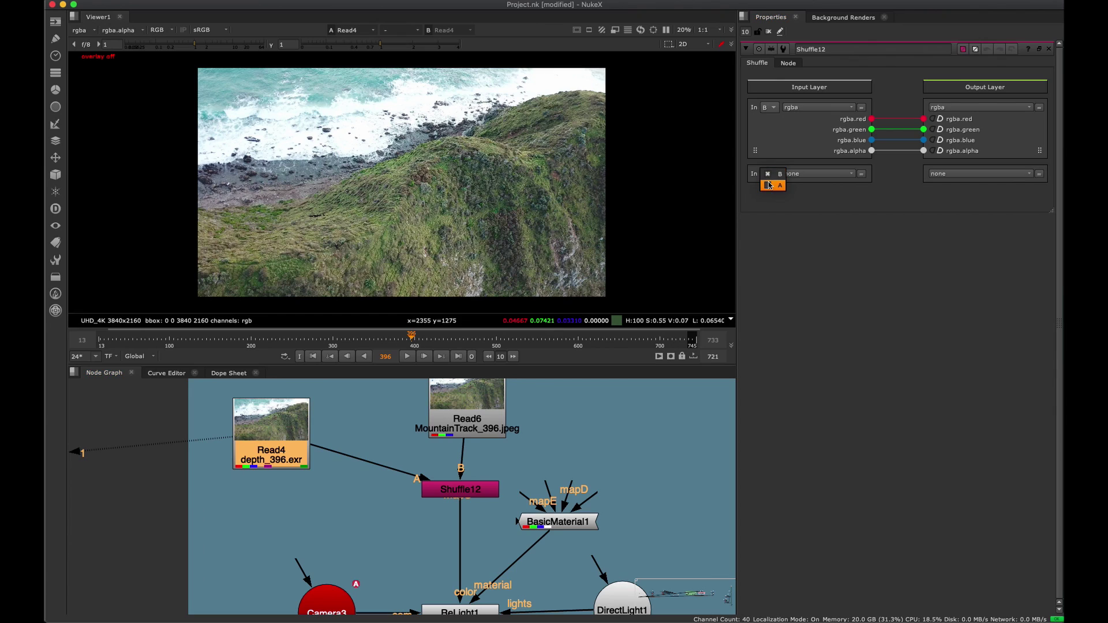
{"action": "left_click", "coordinate": [770, 185]}
{"action": "left_click", "coordinate": [800, 177]}
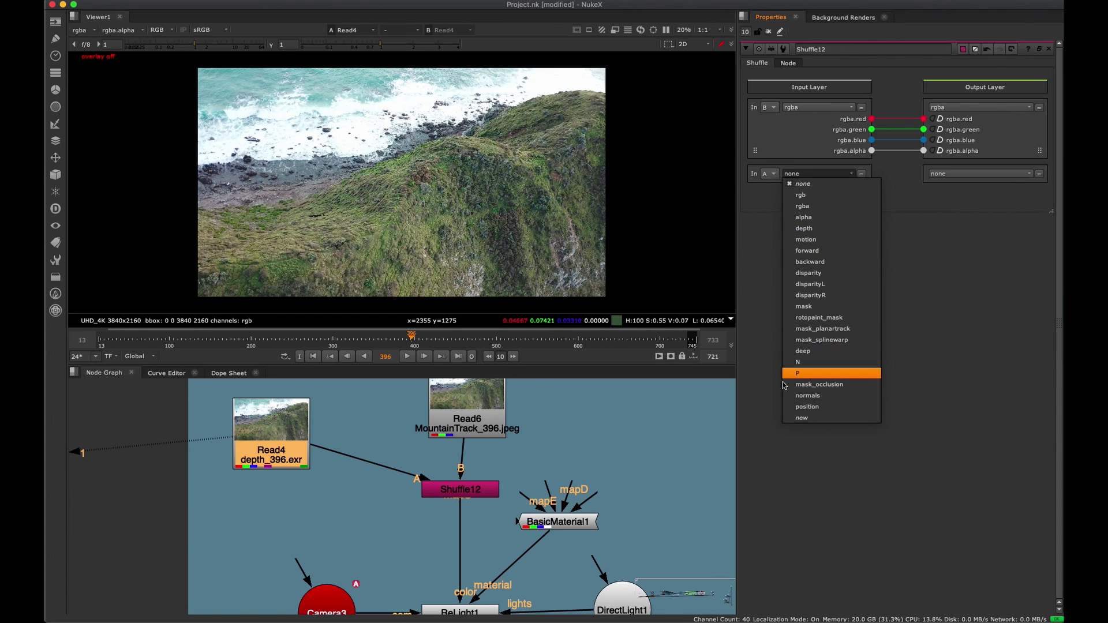
{"action": "left_click", "coordinate": [800, 399]}
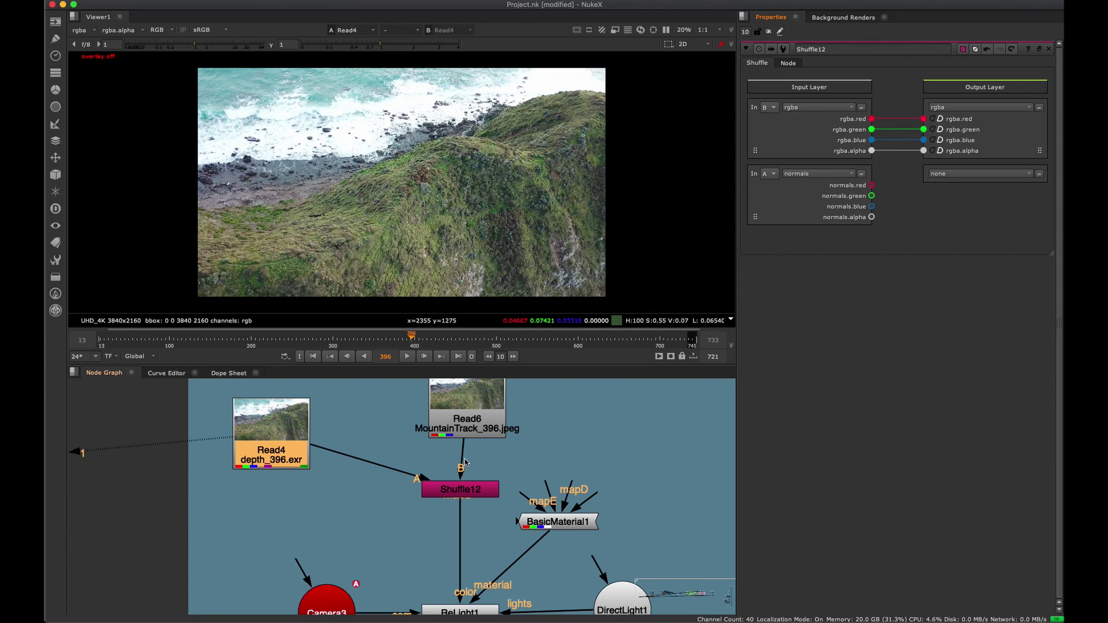
{"action": "left_click", "coordinate": [950, 108]}
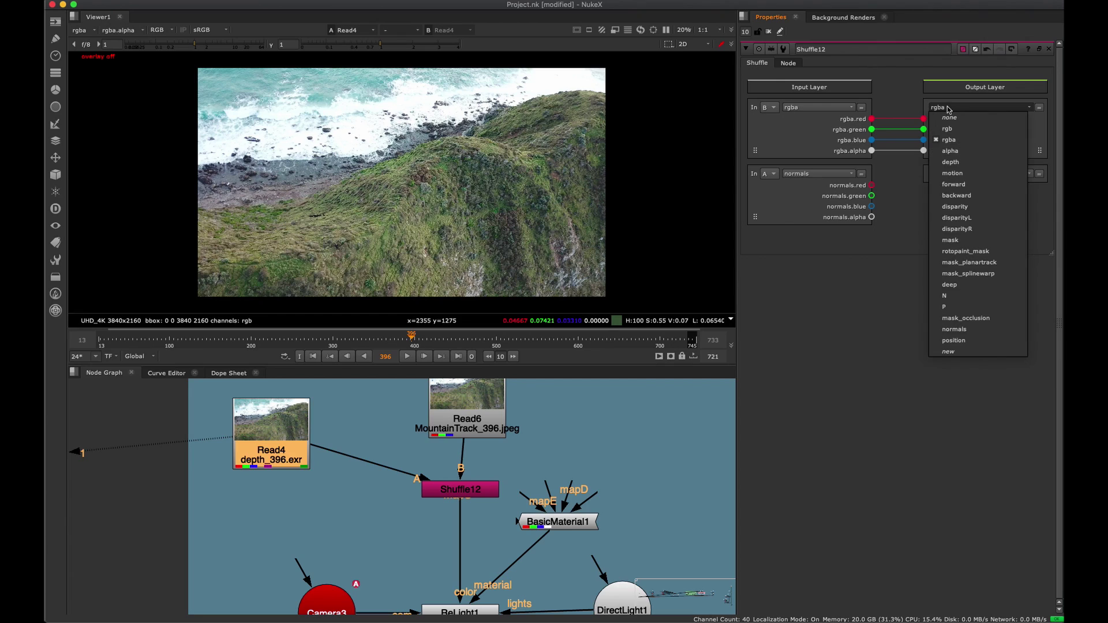
{"action": "left_click", "coordinate": [951, 108]}
{"action": "left_click", "coordinate": [940, 111]}
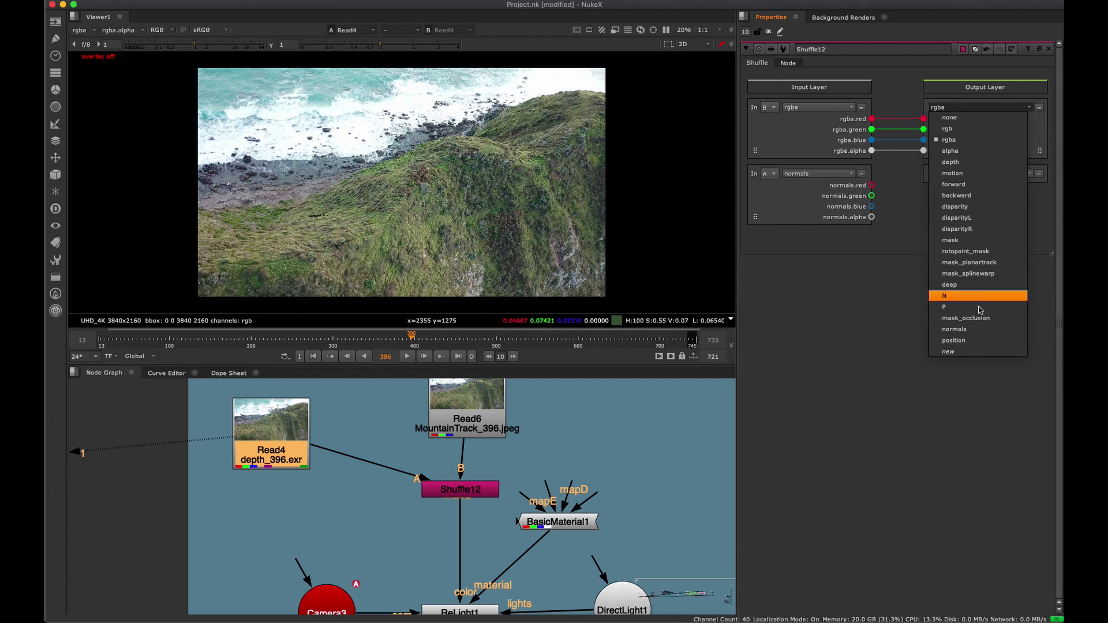
{"action": "left_click", "coordinate": [975, 327]}
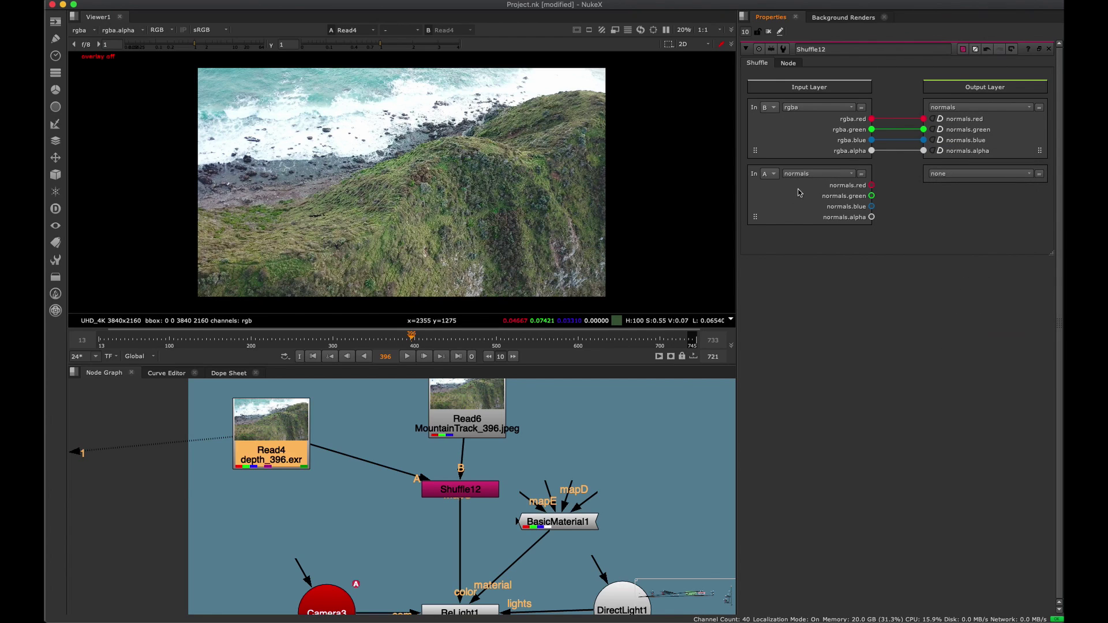
{"action": "left_click_drag", "start_coordinate": [797, 199], "coordinate": [962, 130]}
Tidy the depth and MountainTrack read nodes and view Shuffle12's output.
{"action": "mouse_move", "coordinate": [280, 433]}
{"action": "left_mouse_down"}
{"action": "mouse_move", "coordinate": [308, 413]}
{"action": "mouse_move", "coordinate": [293, 418]}
{"action": "left_mouse_up"}
{"action": "left_click_drag", "start_coordinate": [478, 411], "coordinate": [462, 411]}
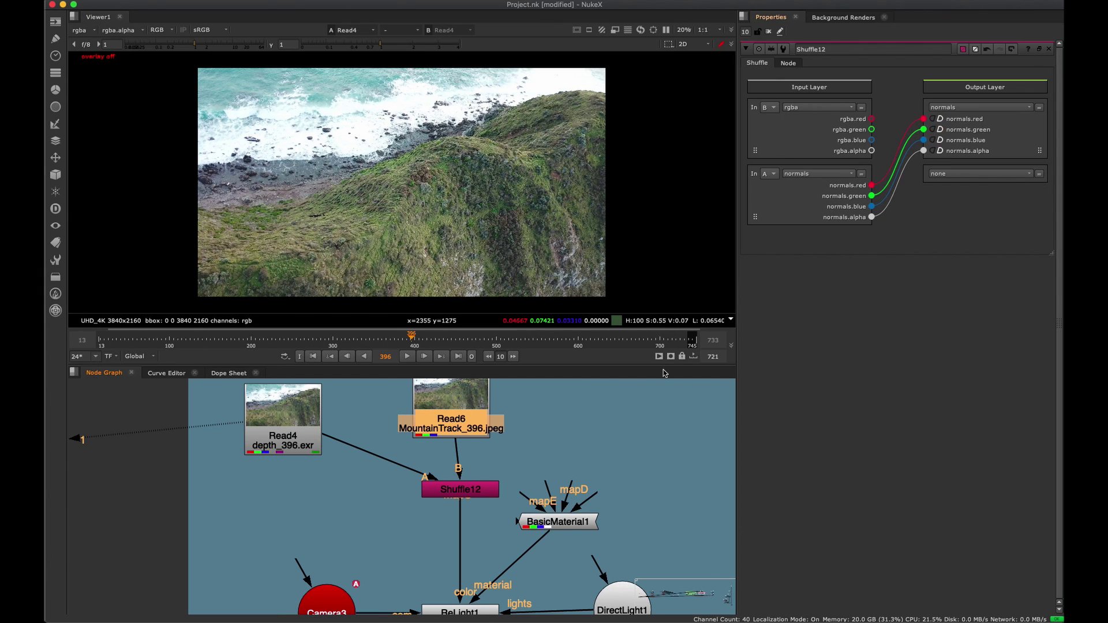
{"action": "left_click_drag", "start_coordinate": [549, 460], "coordinate": [463, 495]}
{"action": "key", "text": "1"}
{"action": "left_click", "coordinate": [376, 297]}
{"action": "left_click", "coordinate": [79, 30]}
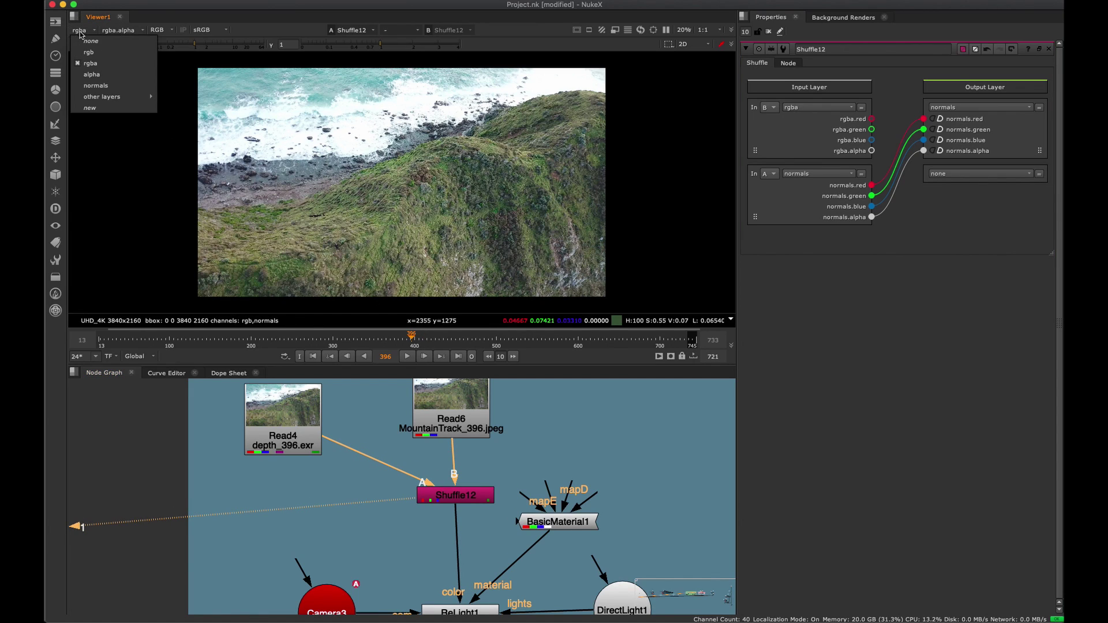
{"action": "left_click", "coordinate": [96, 87]}
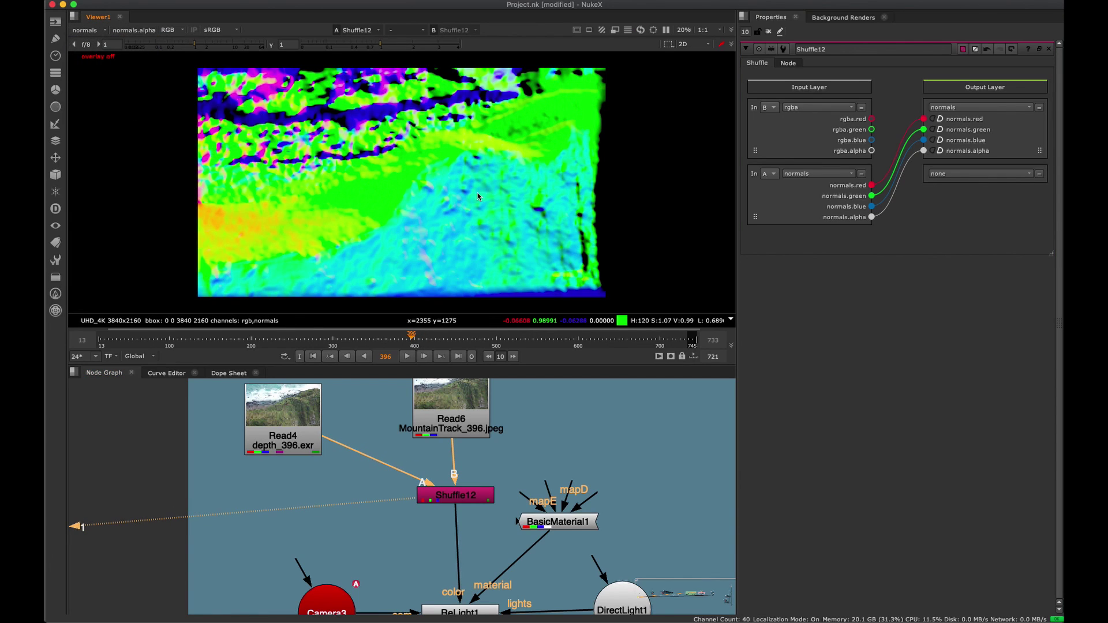
{"action": "left_click_drag", "start_coordinate": [451, 414], "coordinate": [456, 413]}
{"action": "key", "text": "1"}
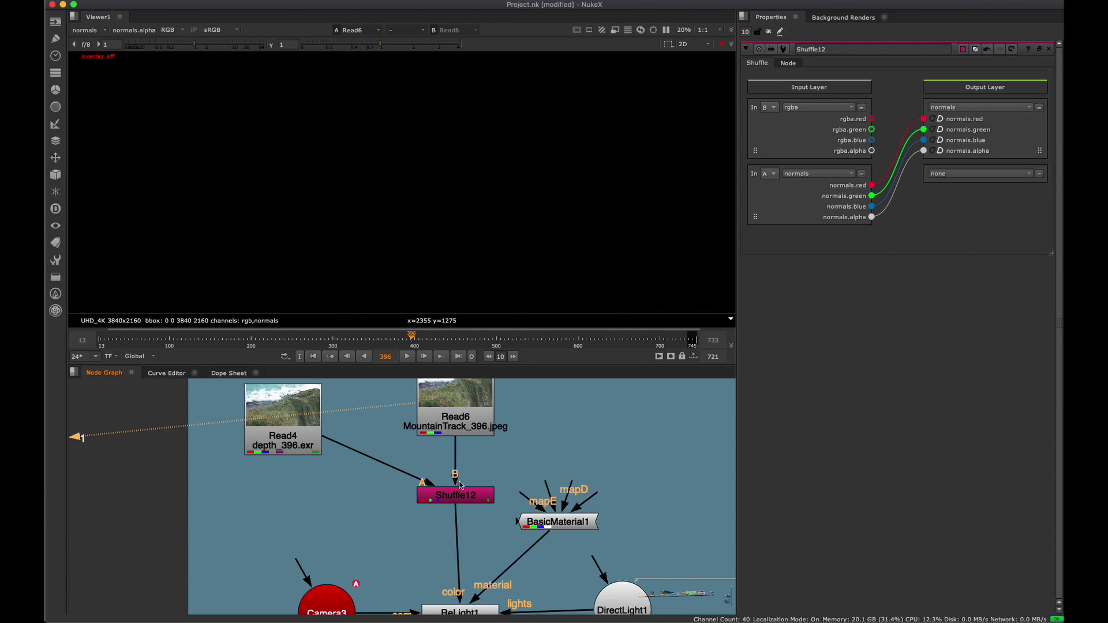
{"action": "left_click", "coordinate": [470, 496]}
{"action": "key", "text": "1"}
{"action": "left_click", "coordinate": [84, 30]}
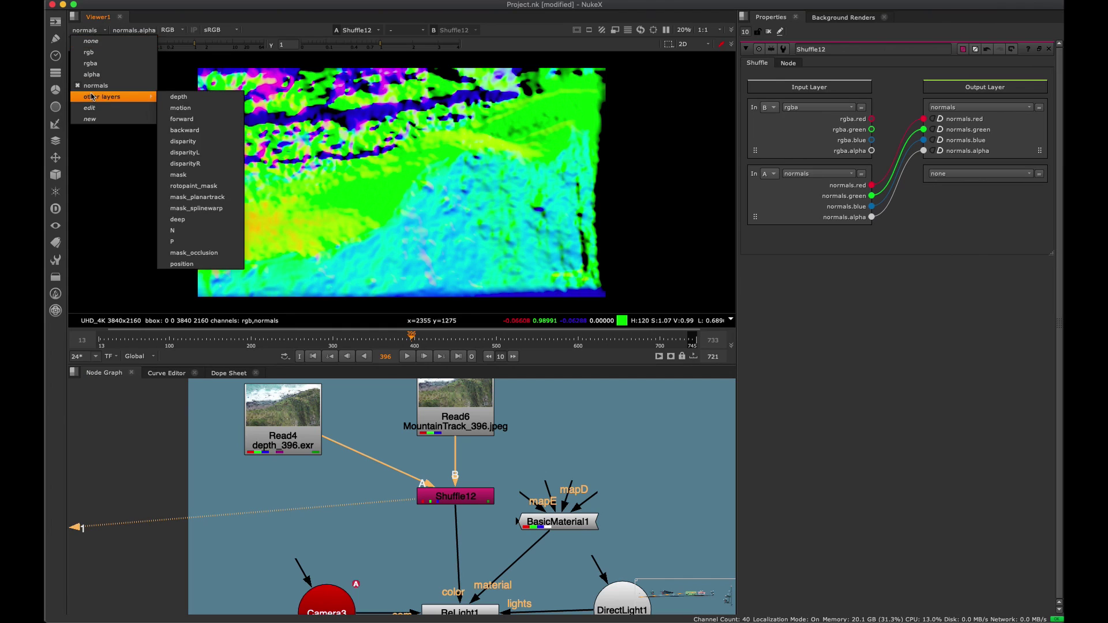
{"action": "left_click", "coordinate": [127, 87]}
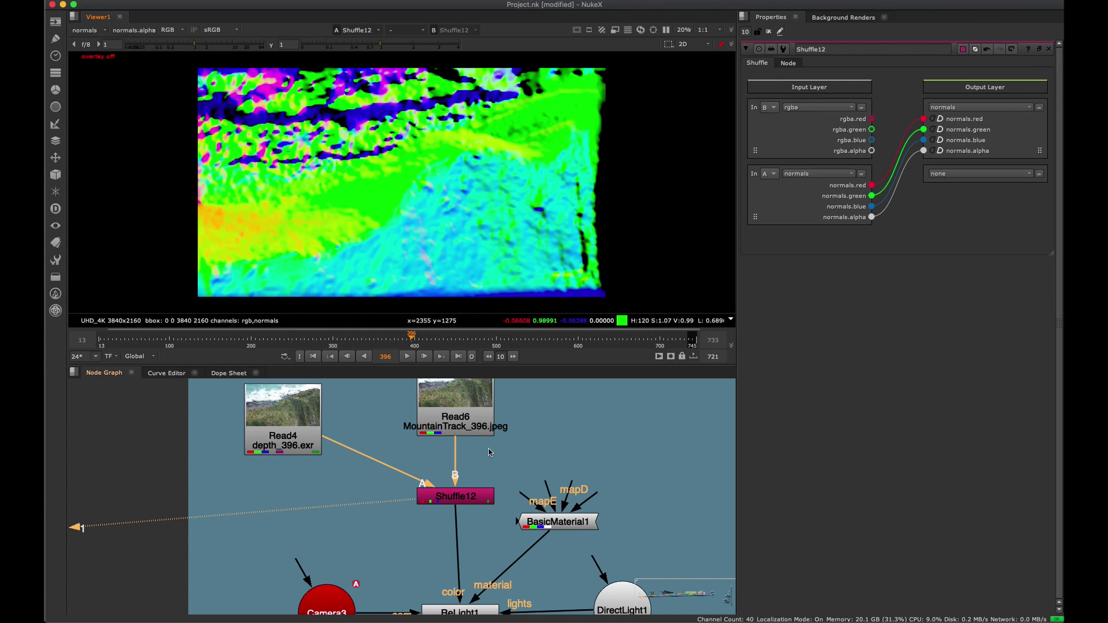
{"action": "middle_click_drag", "start_coordinate": [454, 490], "coordinate": [453, 542]}
{"action": "left_click_drag", "start_coordinate": [525, 407], "coordinate": [366, 595]}
{"action": "middle_click_drag", "start_coordinate": [365, 595], "coordinate": [366, 568]}
{"action": "left_click", "coordinate": [87, 30]}
{"action": "left_click", "coordinate": [87, 62]}
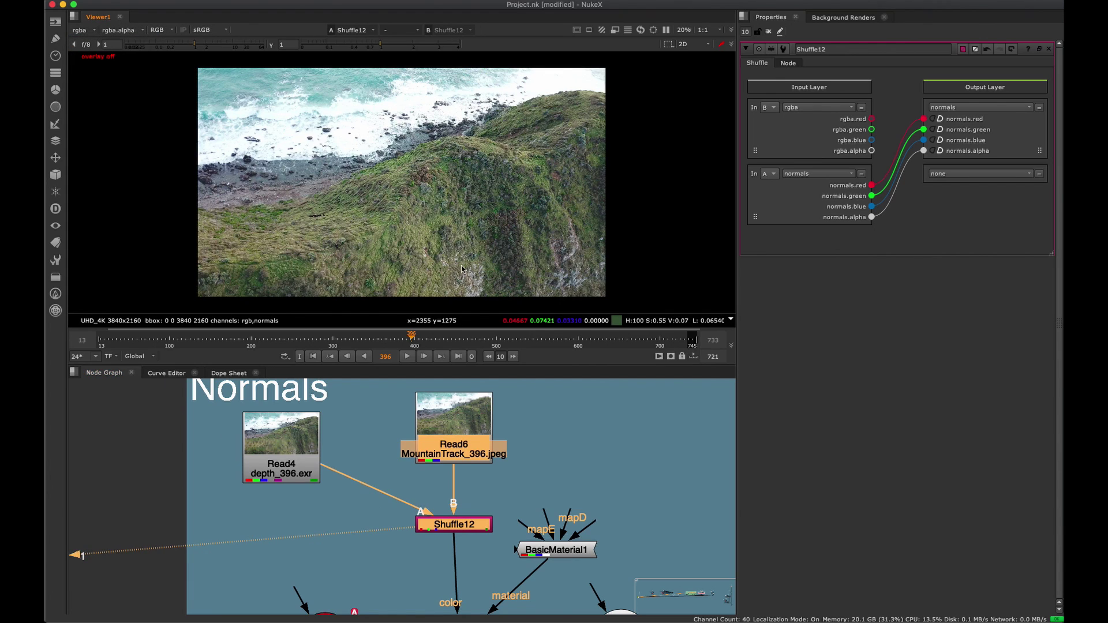
Move ReLight1 up-right, view its grey relit cliff output and open its settings.
{"action": "scroll", "coordinate": [410, 460], "scroll_direction": "down", "scroll_amount": 6}
{"action": "scroll", "coordinate": [411, 460], "scroll_direction": "up", "scroll_amount": 5}
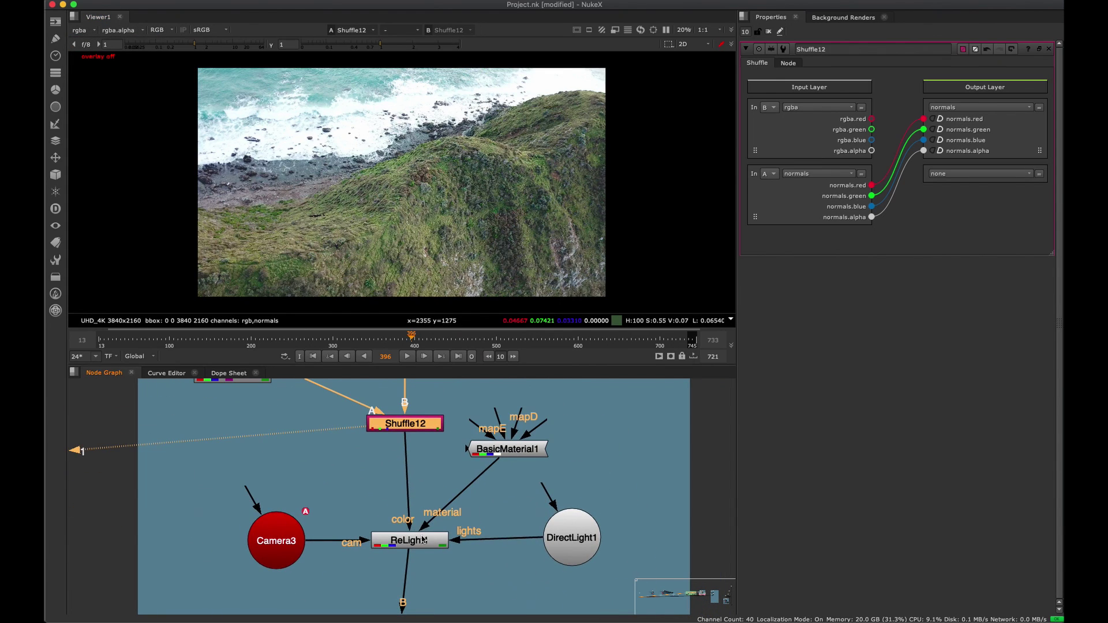
{"action": "left_click", "coordinate": [405, 538]}
{"action": "scroll", "coordinate": [400, 478], "scroll_direction": "down", "scroll_amount": 2}
{"action": "key", "text": "space"}
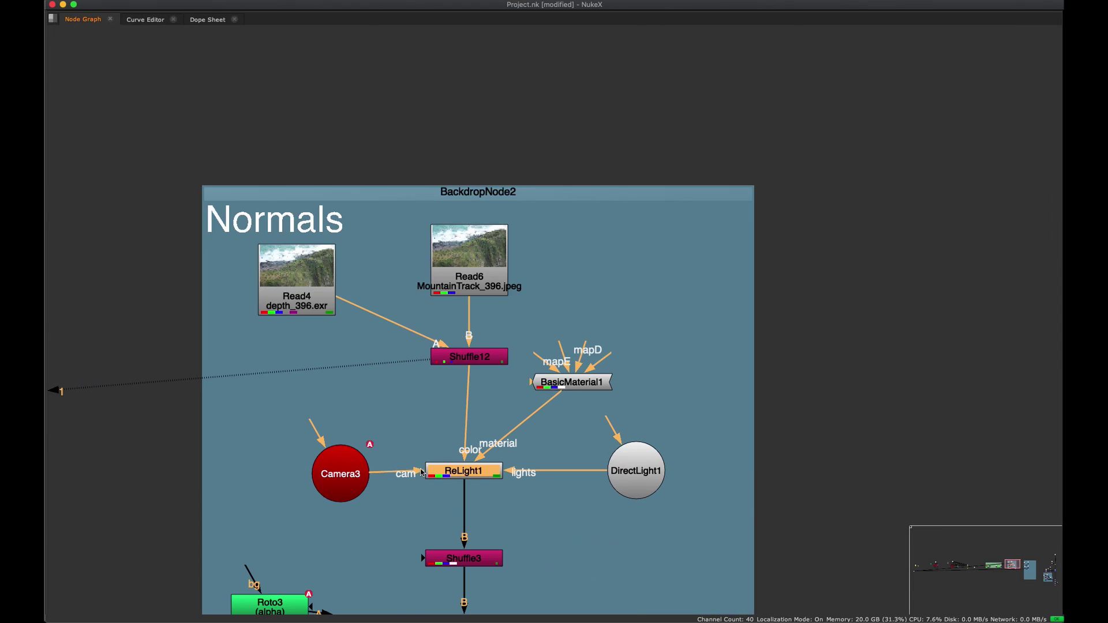
{"action": "middle_click_drag", "start_coordinate": [369, 508], "coordinate": [485, 468]}
{"action": "key", "text": "space"}
{"action": "key", "text": "1"}
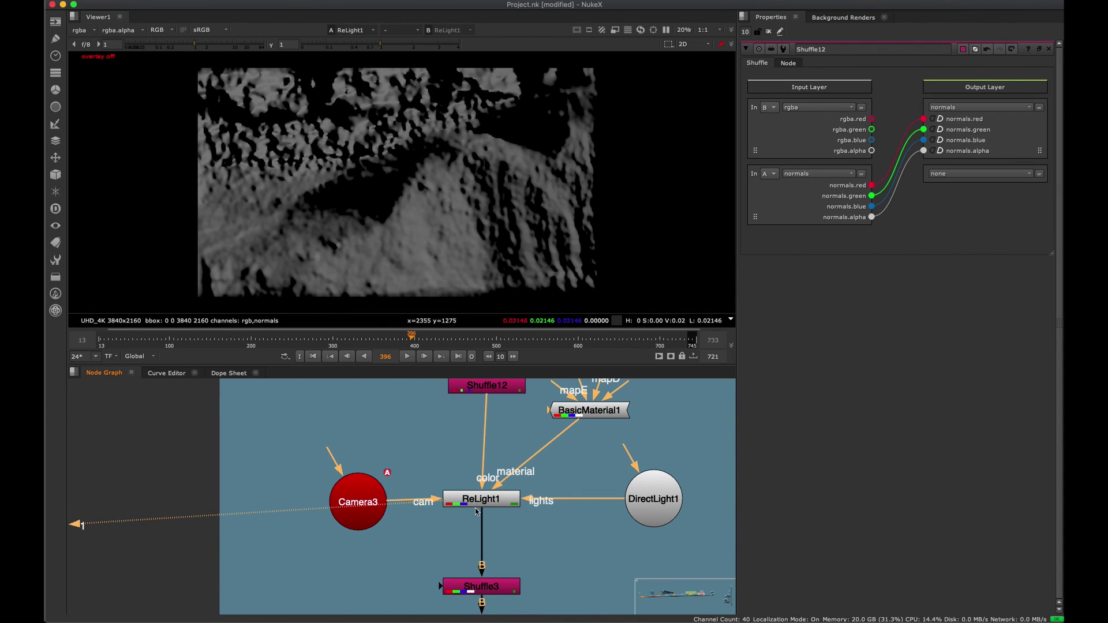
{"action": "double_click", "coordinate": [418, 495]}
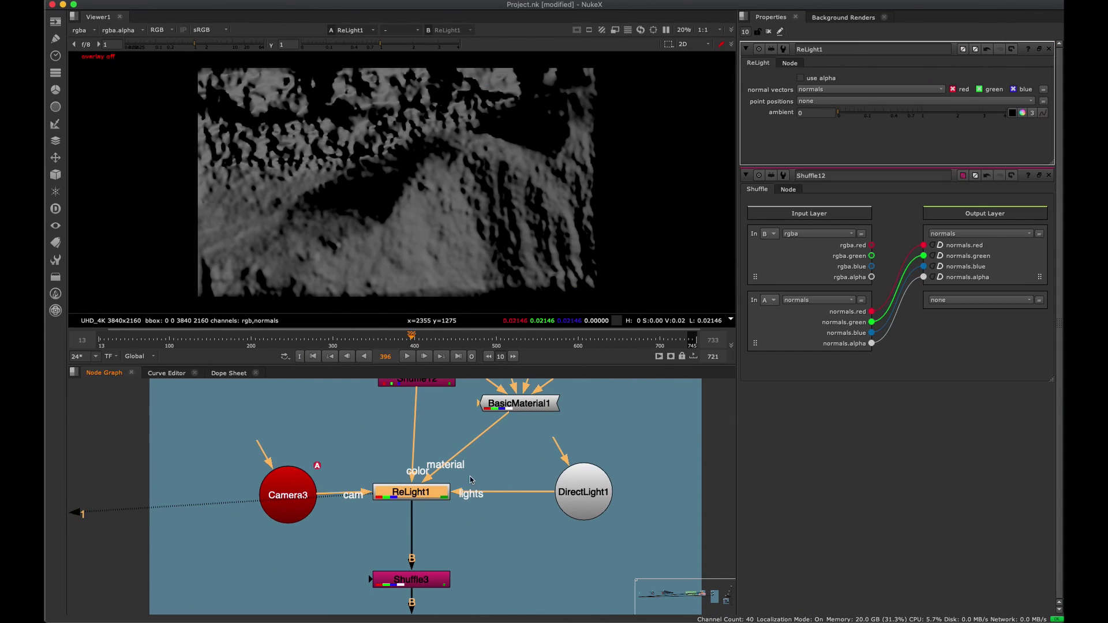
Centre ReLight1 in the graph, save the project and nudge BasicMaterial1 up-right.
{"action": "middle_click_drag", "start_coordinate": [467, 480], "coordinate": [444, 477]}
{"action": "key", "text": "space"}
{"action": "scroll", "coordinate": [553, 386], "scroll_direction": "up", "scroll_amount": 4}
{"action": "key", "text": "ctrl+s"}
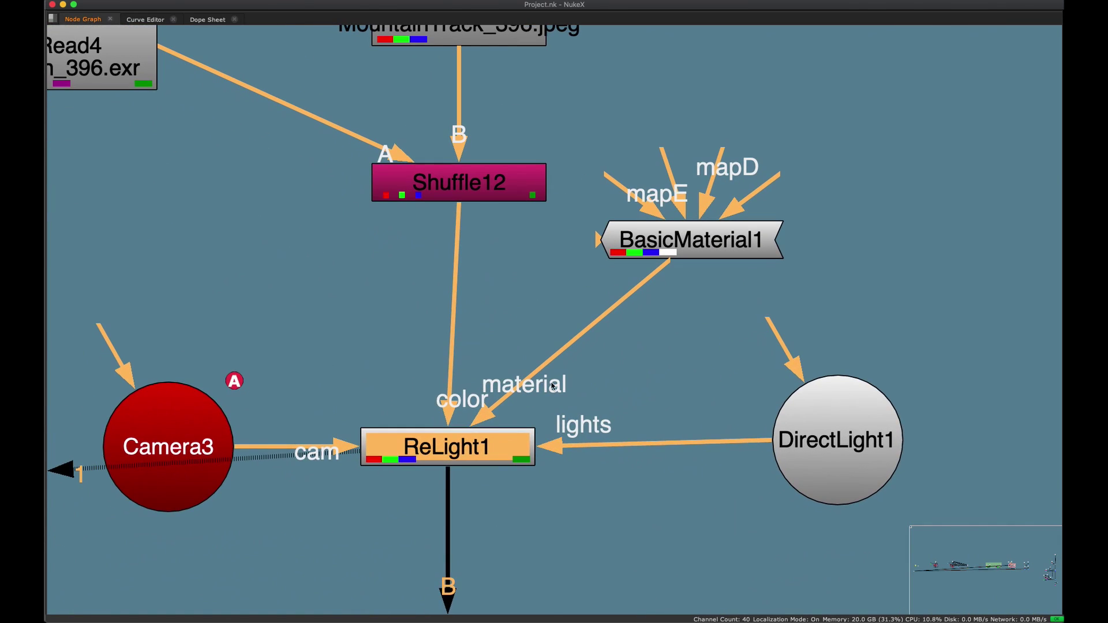
{"action": "scroll", "coordinate": [473, 472], "scroll_direction": "down", "scroll_amount": 3}
{"action": "left_click_drag", "start_coordinate": [606, 336], "coordinate": [643, 316]}
{"action": "left_click", "coordinate": [751, 282]}
Search for BasicMaterial, then add a Phong shader node and delete it again.
{"action": "key", "text": "Tab"}
{"action": "type", "text": "basicmater"}
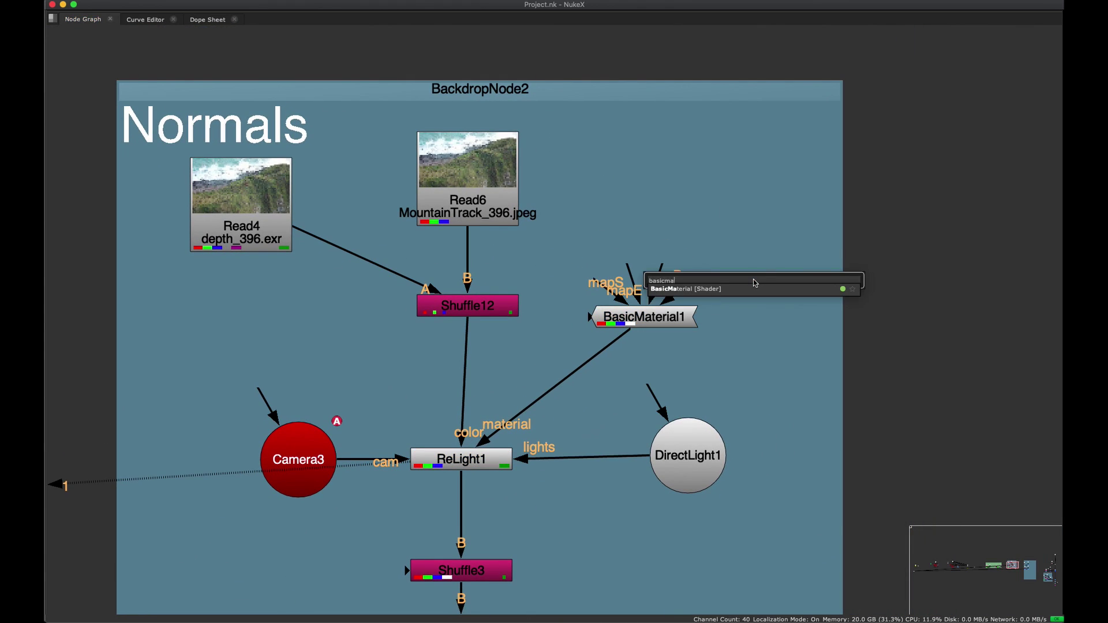
{"action": "key", "text": "Escape"}
{"action": "key", "text": "Tab"}
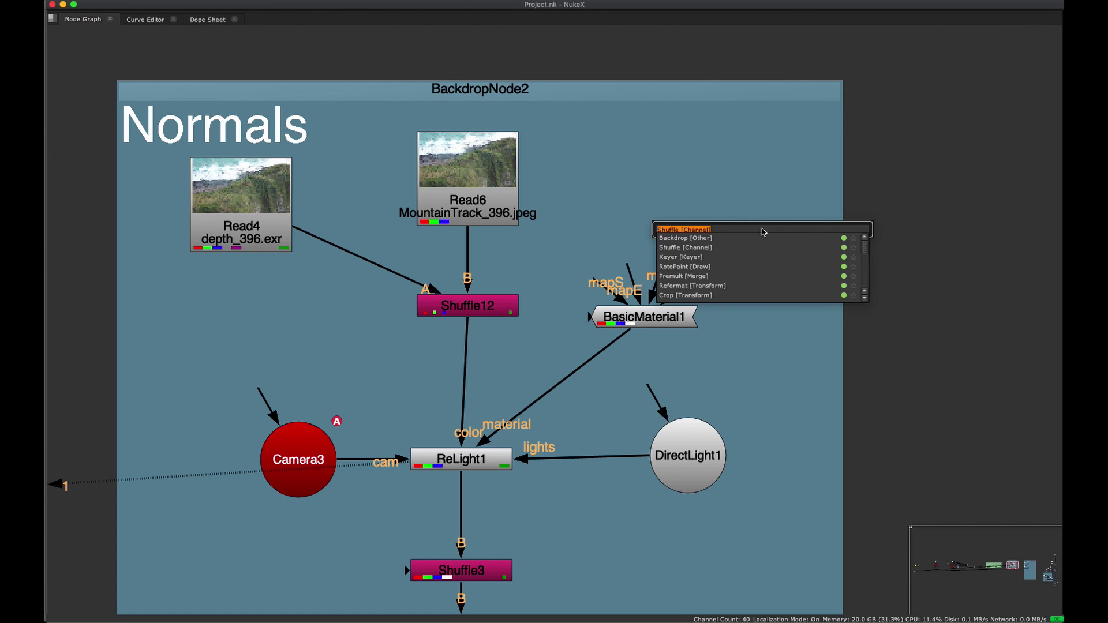
{"action": "type", "text": "phong"}
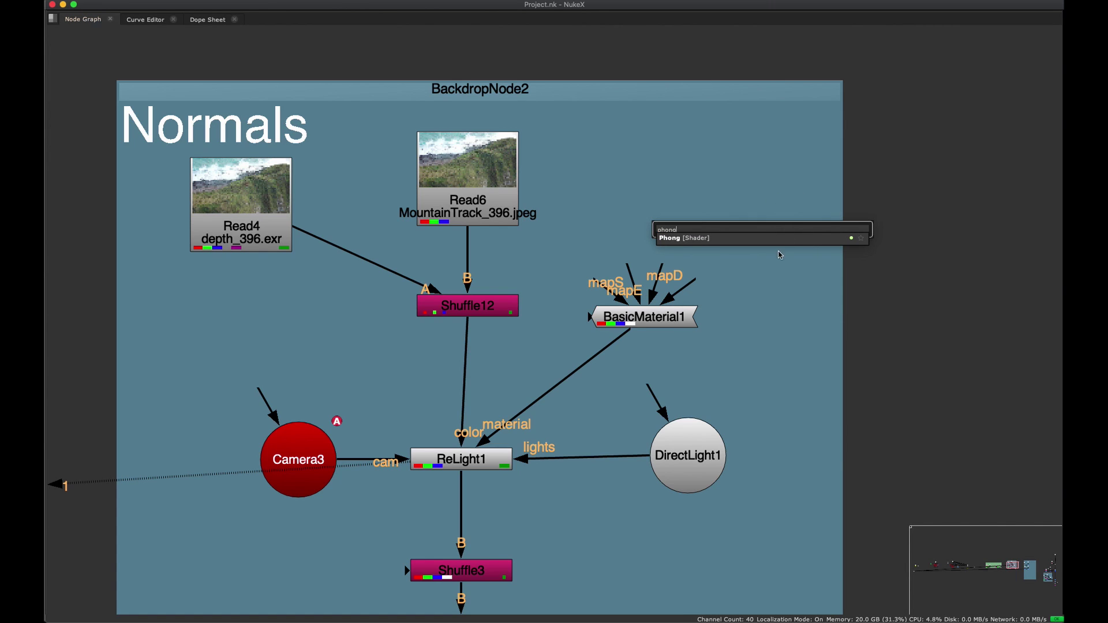
{"action": "left_click", "coordinate": [779, 239]}
{"action": "scroll", "coordinate": [780, 312], "scroll_direction": "left", "scroll_amount": 5}
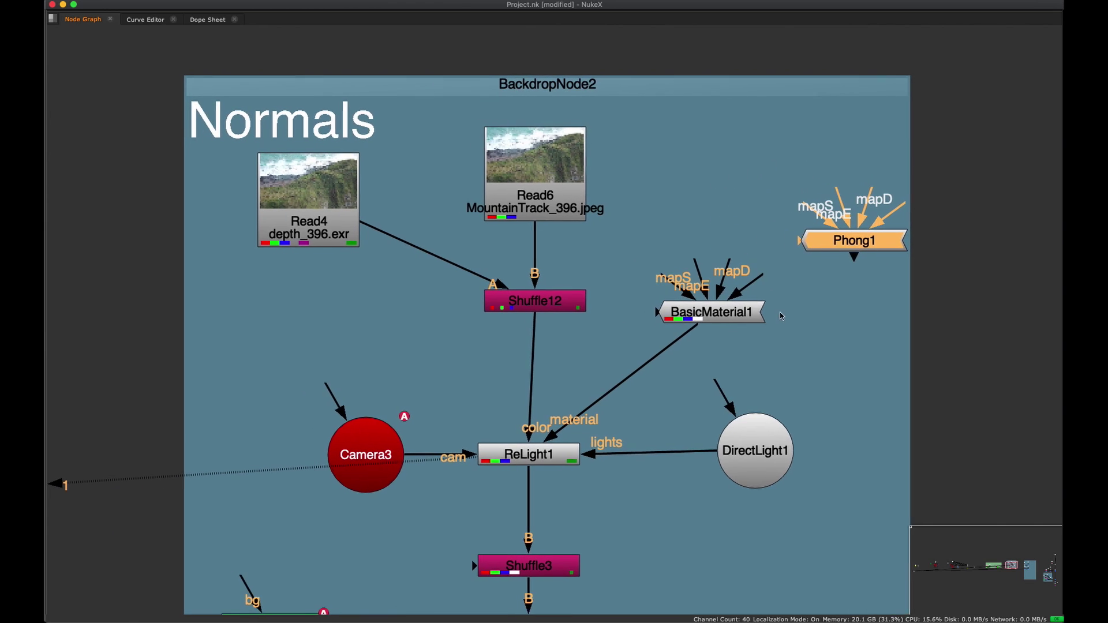
{"action": "key", "text": "Delete"}
Move Camera3 up-left of ReLight1 and shift DirectLight1 up and right.
{"action": "left_click", "coordinate": [297, 471]}
{"action": "left_click_drag", "start_coordinate": [359, 466], "coordinate": [333, 387]}
{"action": "left_click", "coordinate": [382, 364]}
{"action": "left_click", "coordinate": [520, 301]}
{"action": "scroll", "coordinate": [708, 463], "scroll_direction": "right", "scroll_amount": 3}
{"action": "left_click_drag", "start_coordinate": [708, 466], "coordinate": [731, 460]}
Close Shuffle12's settings and keep normals as ReLight1's normal vectors layer.
{"action": "key", "text": "space"}
{"action": "double_click", "coordinate": [478, 464]}
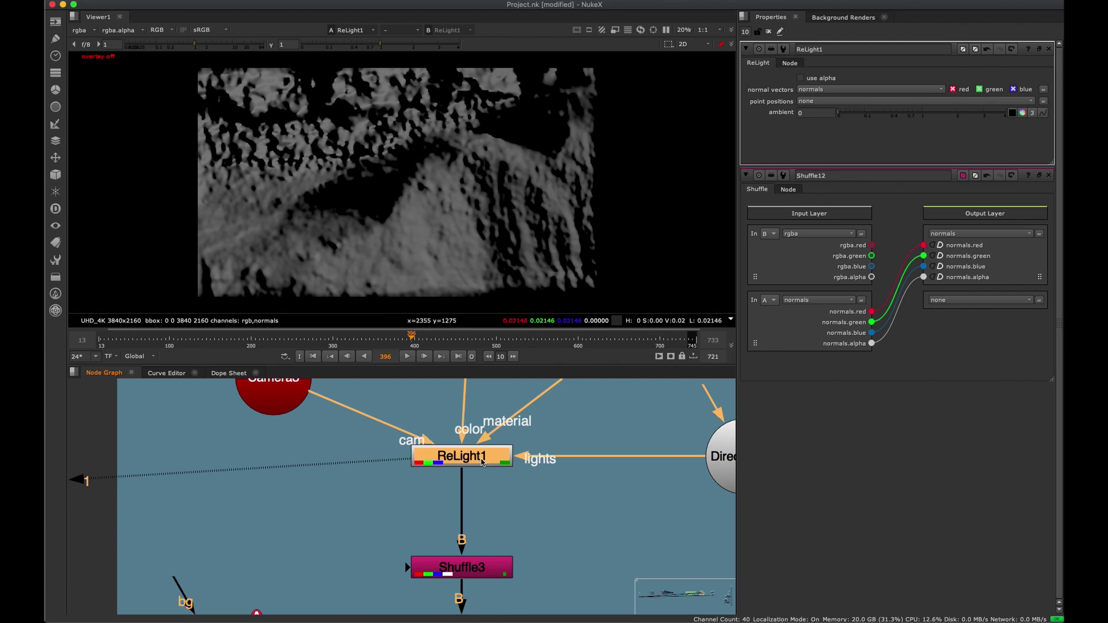
{"action": "left_click", "coordinate": [1046, 179]}
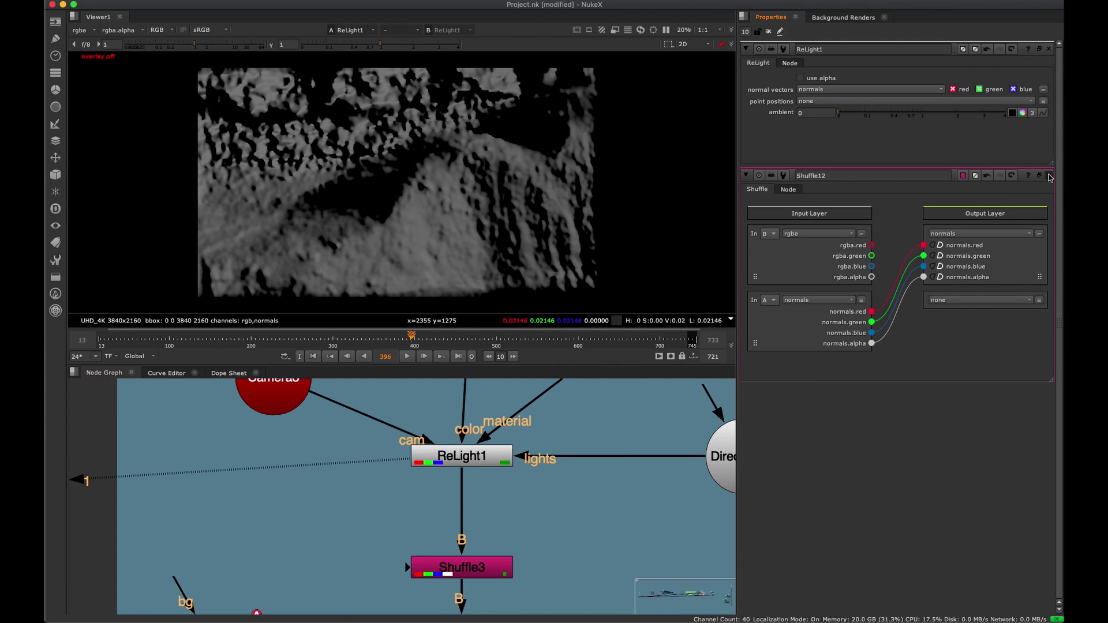
{"action": "left_click", "coordinate": [1050, 177]}
{"action": "left_click", "coordinate": [483, 464]}
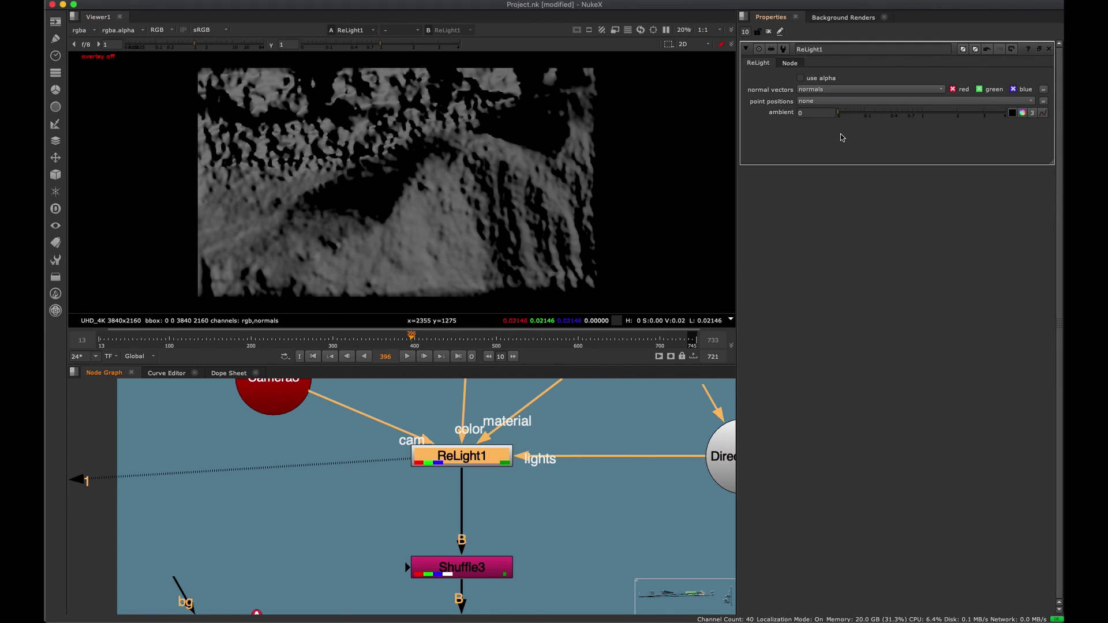
{"action": "left_click", "coordinate": [829, 91]}
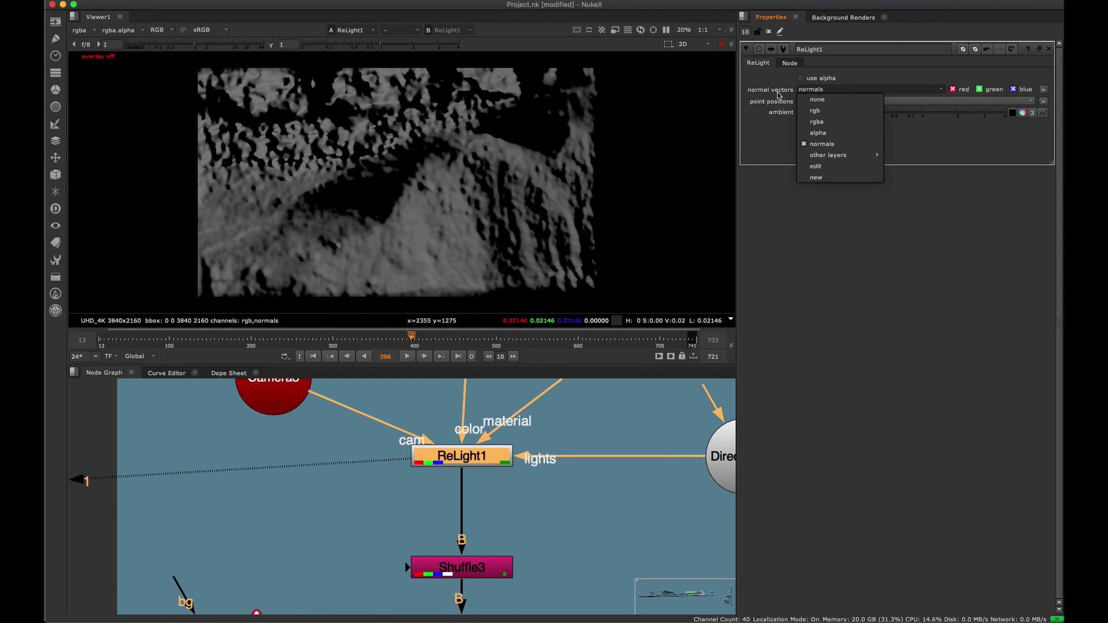
{"action": "left_click", "coordinate": [815, 145]}
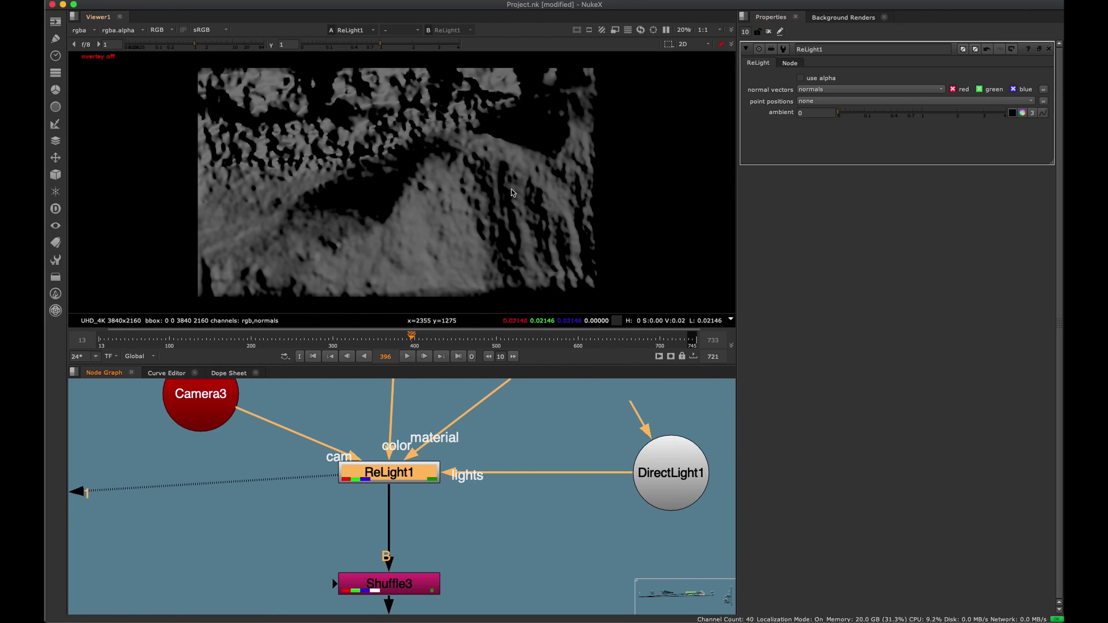
Bring Grade3's lower tree into view, view the stencil Merge output and select Grade3.
{"action": "scroll", "coordinate": [463, 518], "scroll_direction": "down", "scroll_amount": 5}
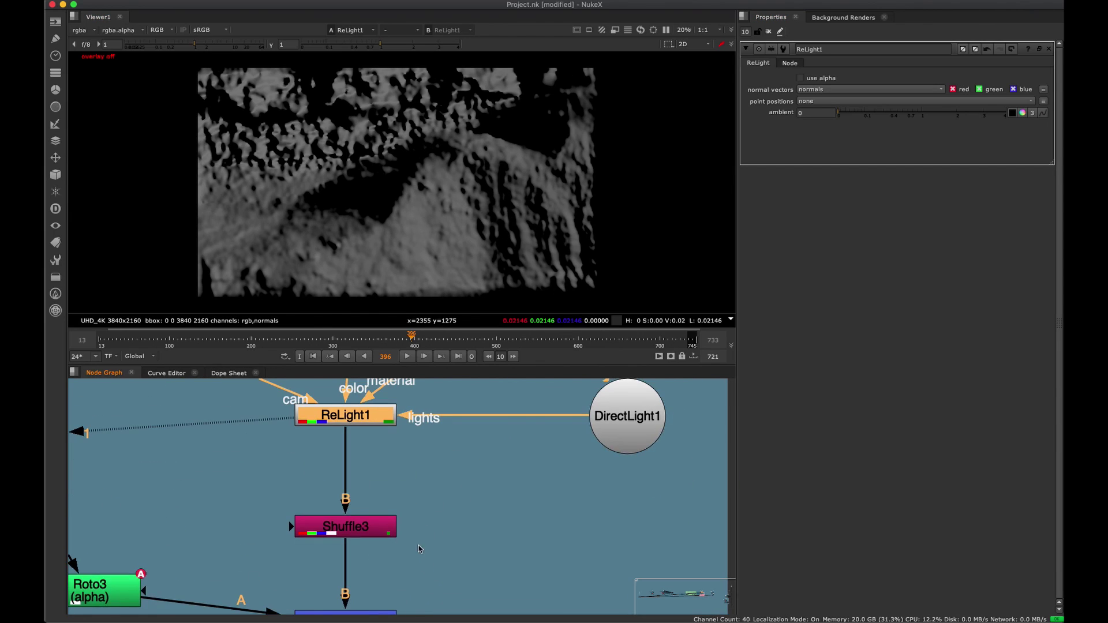
{"action": "scroll", "coordinate": [417, 456], "scroll_direction": "down", "scroll_amount": 2}
{"action": "scroll", "coordinate": [448, 465], "scroll_direction": "up", "scroll_amount": 3}
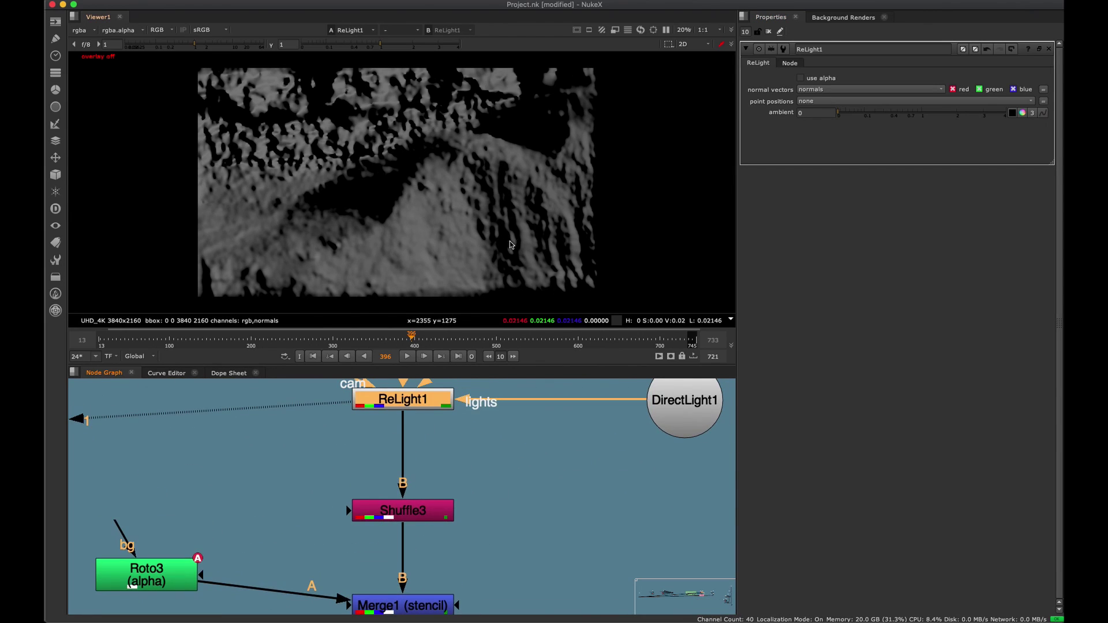
{"action": "scroll", "coordinate": [524, 505], "scroll_direction": "down", "scroll_amount": 2}
{"action": "scroll", "coordinate": [414, 492], "scroll_direction": "down", "scroll_amount": 3}
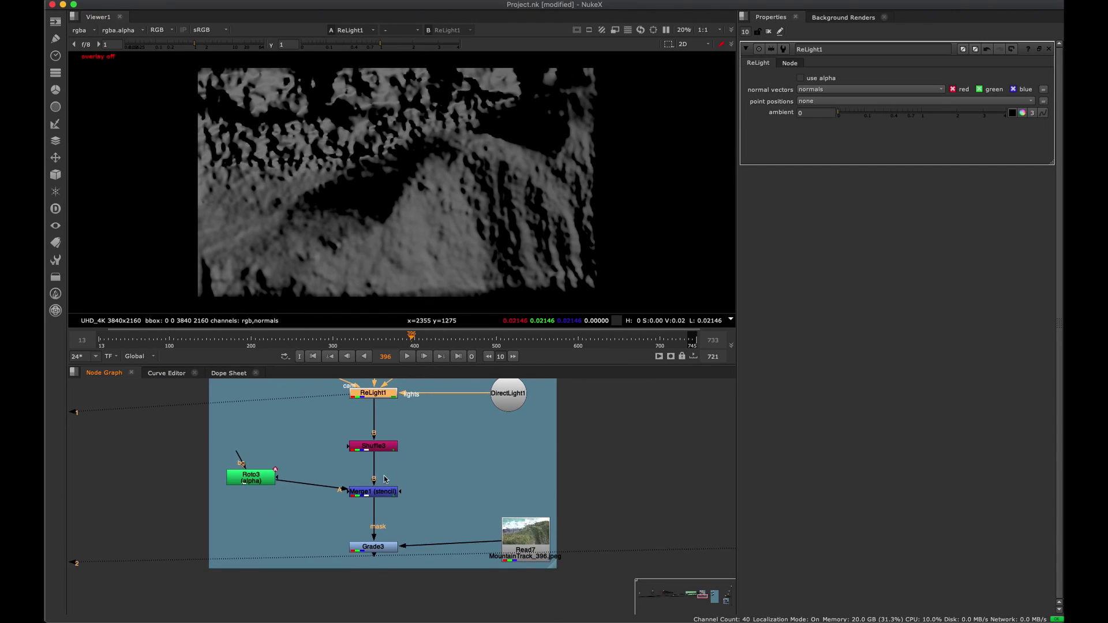
{"action": "left_click_drag", "start_coordinate": [477, 495], "coordinate": [371, 515]}
{"action": "key", "text": "1"}
{"action": "left_click_drag", "start_coordinate": [440, 551], "coordinate": [369, 593]}
Nudge Merge1 and Grade3 slightly right while viewing the Merge1 matte and Grade3's output.
{"action": "key", "text": "1"}
{"action": "left_click", "coordinate": [403, 573]}
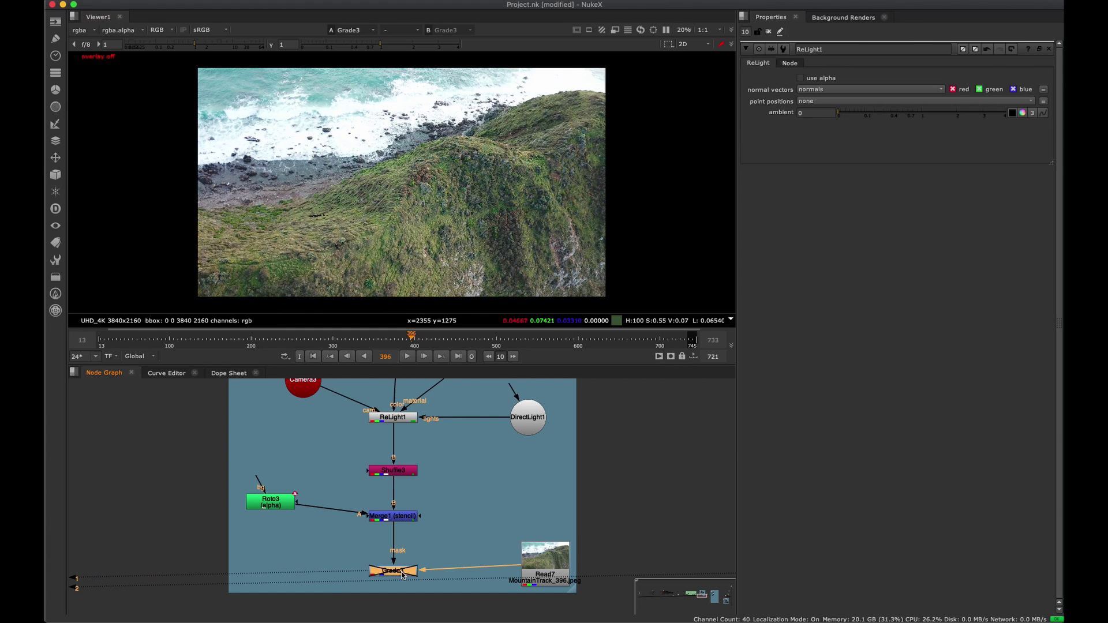
{"action": "left_click_drag", "start_coordinate": [403, 515], "coordinate": [407, 518]}
{"action": "key", "text": "1"}
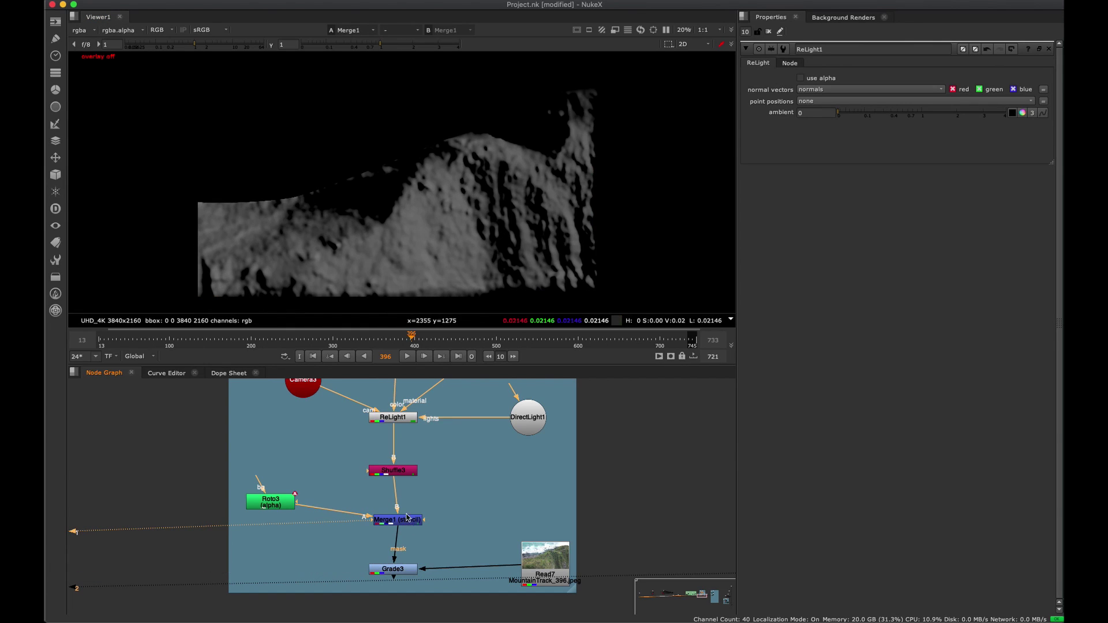
{"action": "left_click_drag", "start_coordinate": [402, 575], "coordinate": [407, 576]}
{"action": "key", "text": "1"}
Open Grade3's settings (gain 3.25, warm multiply) and toggle it off and on to compare.
{"action": "double_click", "coordinate": [404, 570]}
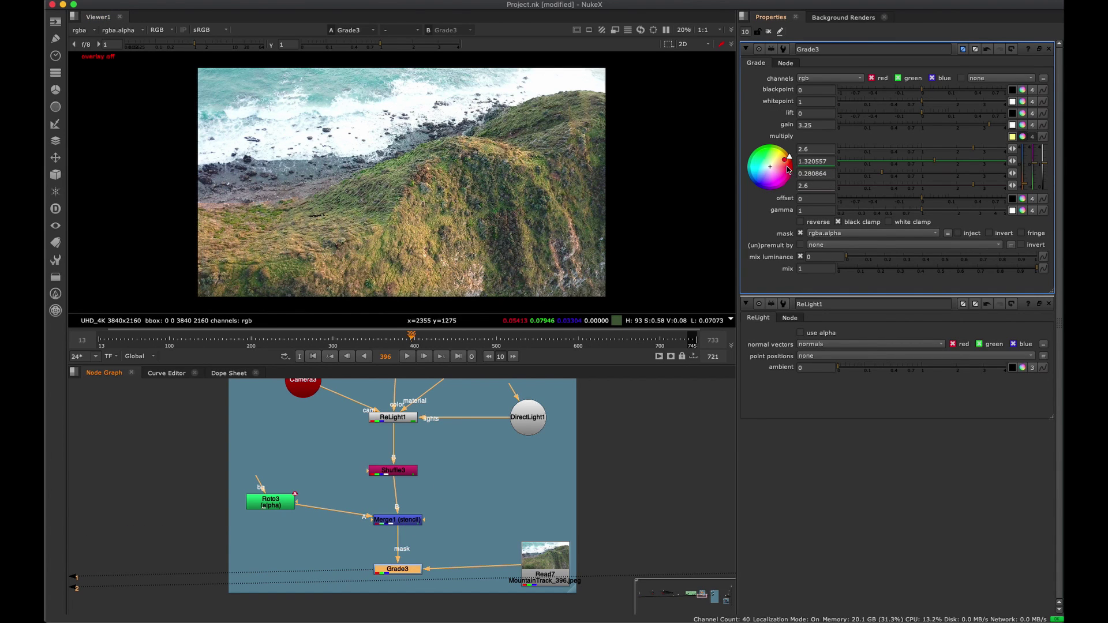
{"action": "key", "text": "d"}
{"action": "key", "text": "d"}
{"action": "key", "text": "d"}
{"action": "key", "text": "d"}
{"action": "key", "text": "d"}
{"action": "key", "text": "d"}
{"action": "scroll", "coordinate": [576, 199], "scroll_direction": "up", "scroll_amount": 4}
{"action": "key", "text": "f"}
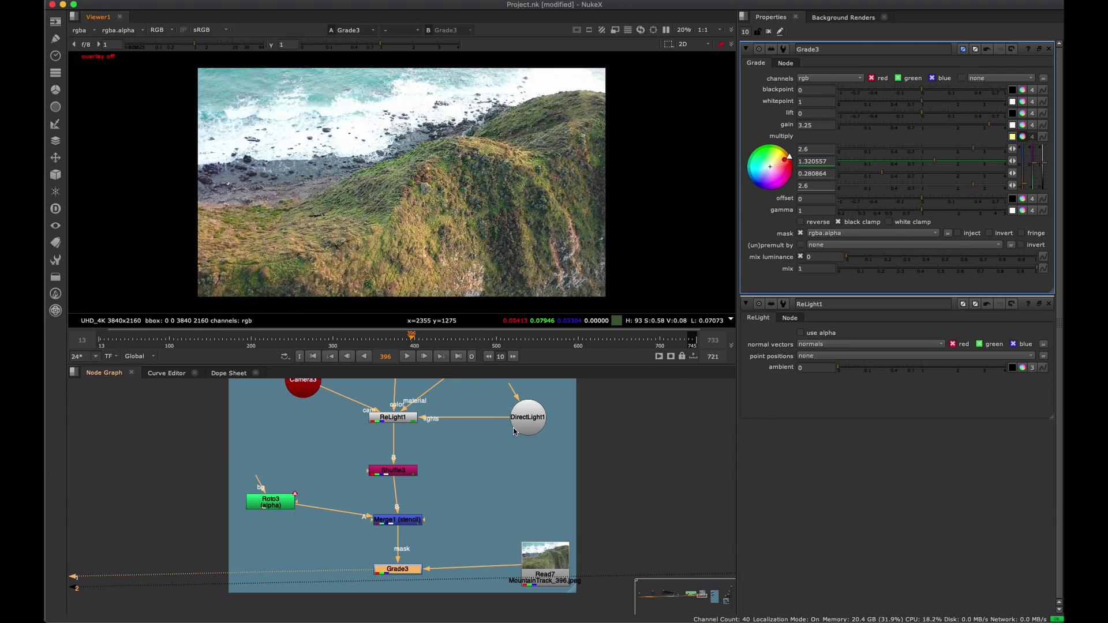
{"action": "scroll", "coordinate": [514, 431], "scroll_direction": "up", "scroll_amount": 3}
Open DirectLight1's settings and scrub its rotate x to 332.1.
{"action": "left_click", "coordinate": [533, 442]}
{"action": "scroll", "coordinate": [537, 443], "scroll_direction": "up", "scroll_amount": 3}
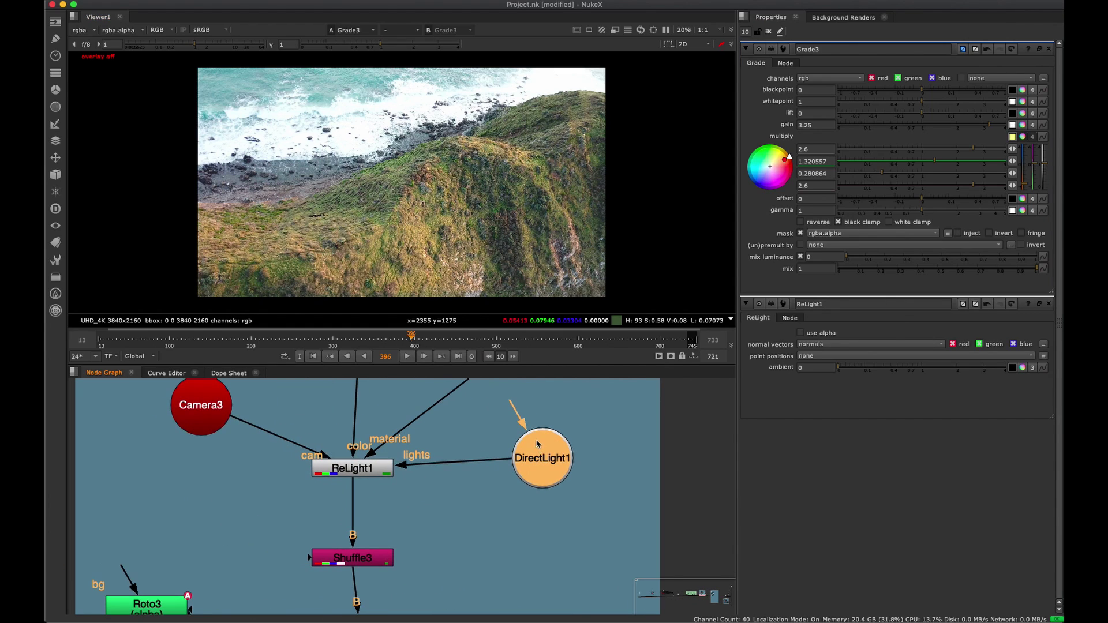
{"action": "double_click", "coordinate": [536, 446]}
{"action": "mouse_move", "coordinate": [546, 464]}
{"action": "left_mouse_down"}
{"action": "mouse_move", "coordinate": [503, 463]}
{"action": "mouse_move", "coordinate": [539, 468]}
{"action": "left_mouse_up"}
{"action": "left_click", "coordinate": [806, 177]}
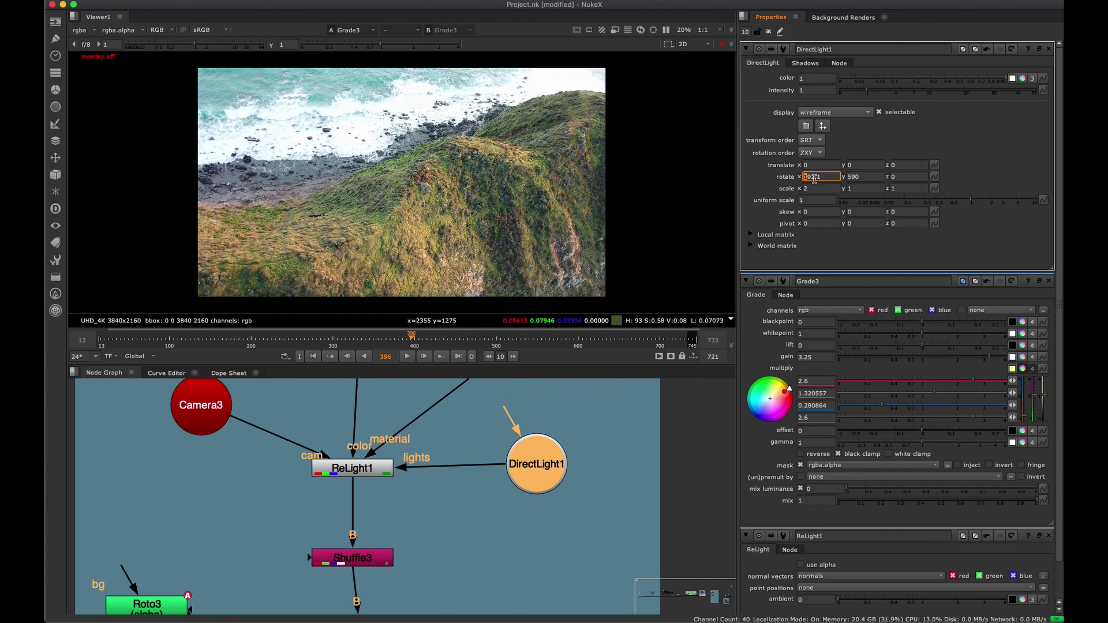
{"action": "scroll", "coordinate": [820, 176], "scroll_direction": "up", "scroll_amount": 8}
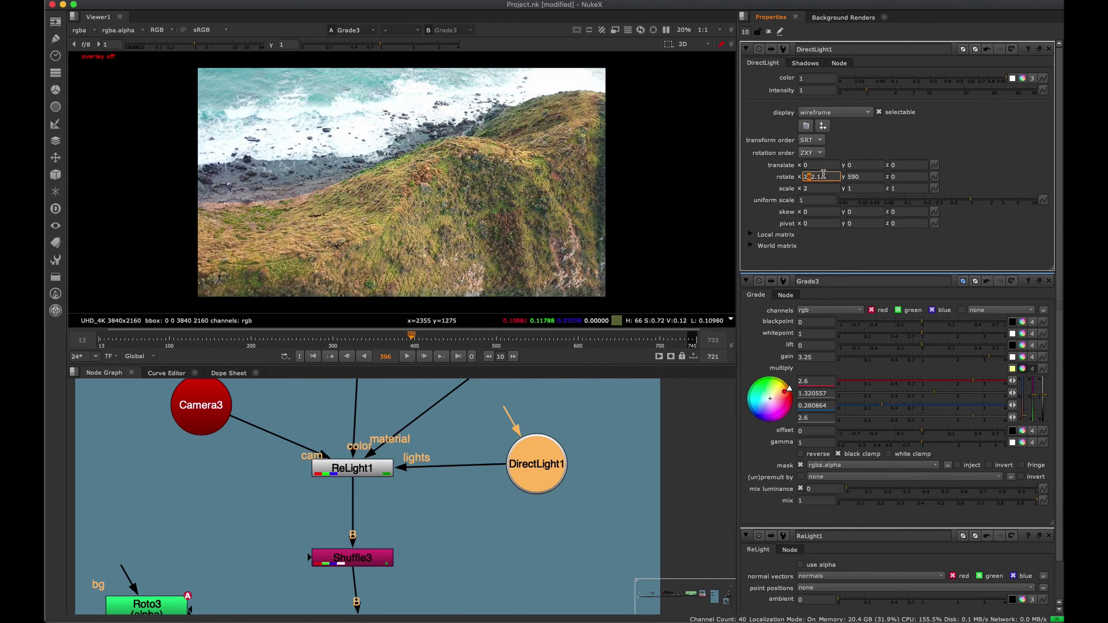
{"action": "scroll", "coordinate": [824, 175], "scroll_direction": "down", "scroll_amount": 9}
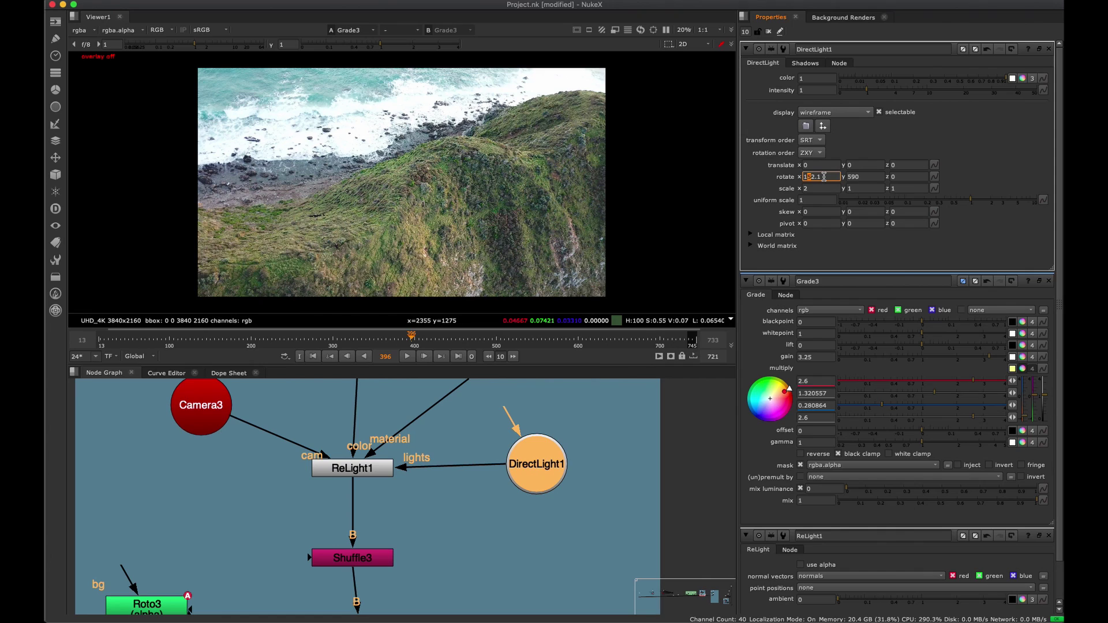
{"action": "scroll", "coordinate": [823, 177], "scroll_direction": "up", "scroll_amount": 17}
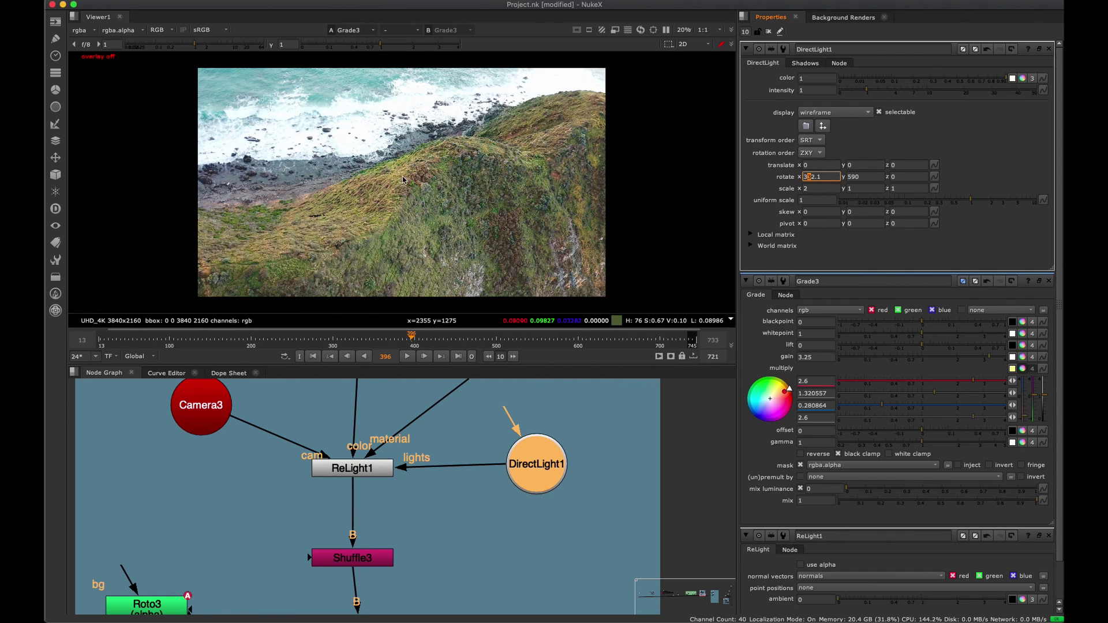
Scrub DirectLight1's rotate y to 540.
{"action": "left_click", "coordinate": [850, 177]}
{"action": "scroll", "coordinate": [850, 177], "scroll_direction": "down", "scroll_amount": 1}
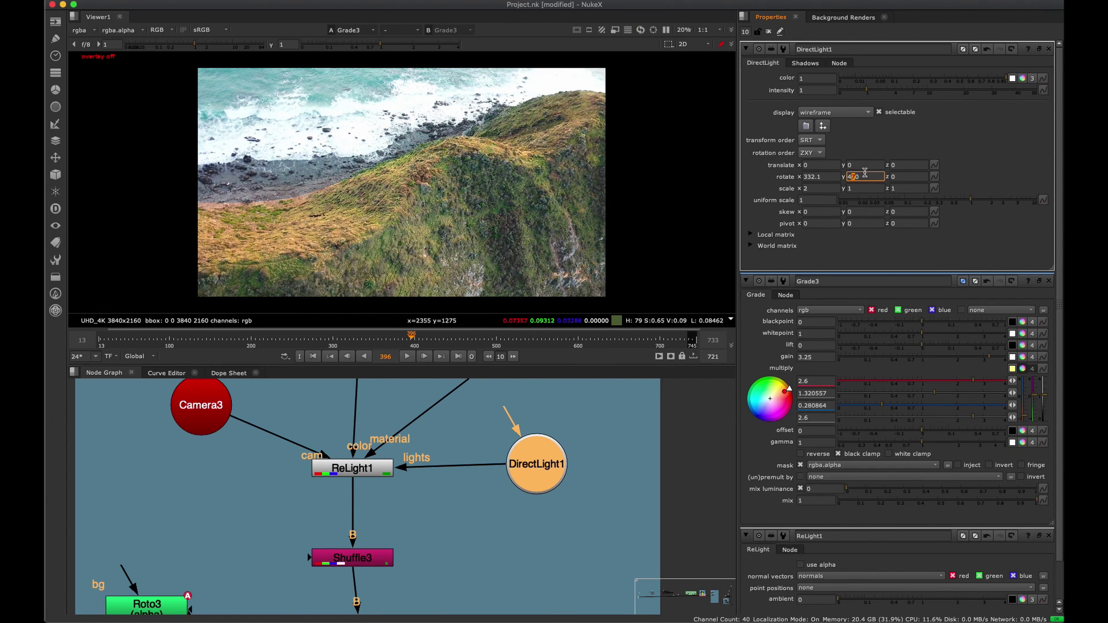
{"action": "scroll", "coordinate": [863, 174], "scroll_direction": "down", "scroll_amount": 4}
{"action": "scroll", "coordinate": [864, 172], "scroll_direction": "up", "scroll_amount": 1}
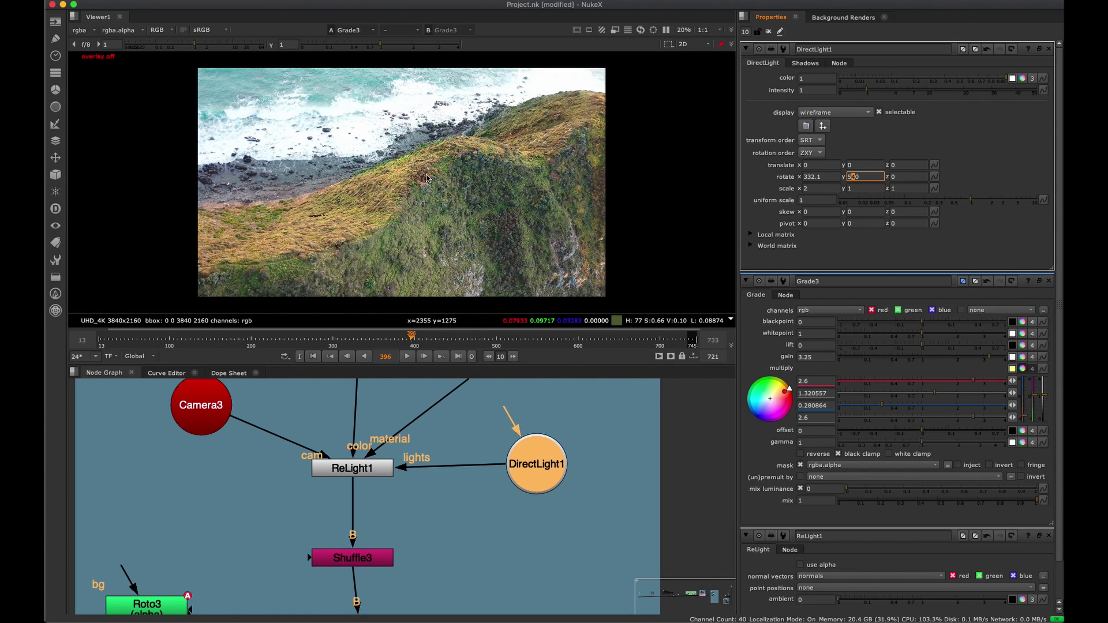
{"action": "middle_click_drag", "start_coordinate": [528, 243], "coordinate": [549, 270]}
{"action": "middle_click_drag", "start_coordinate": [557, 184], "coordinate": [537, 156]}
{"action": "left_click_drag", "start_coordinate": [528, 465], "coordinate": [527, 464]}
Check the new lighting by viewing ReLight1 and then Grade3's colour result.
{"action": "left_click", "coordinate": [352, 468]}
{"action": "key", "text": "1"}
{"action": "scroll", "coordinate": [408, 478], "scroll_direction": "down", "scroll_amount": 5}
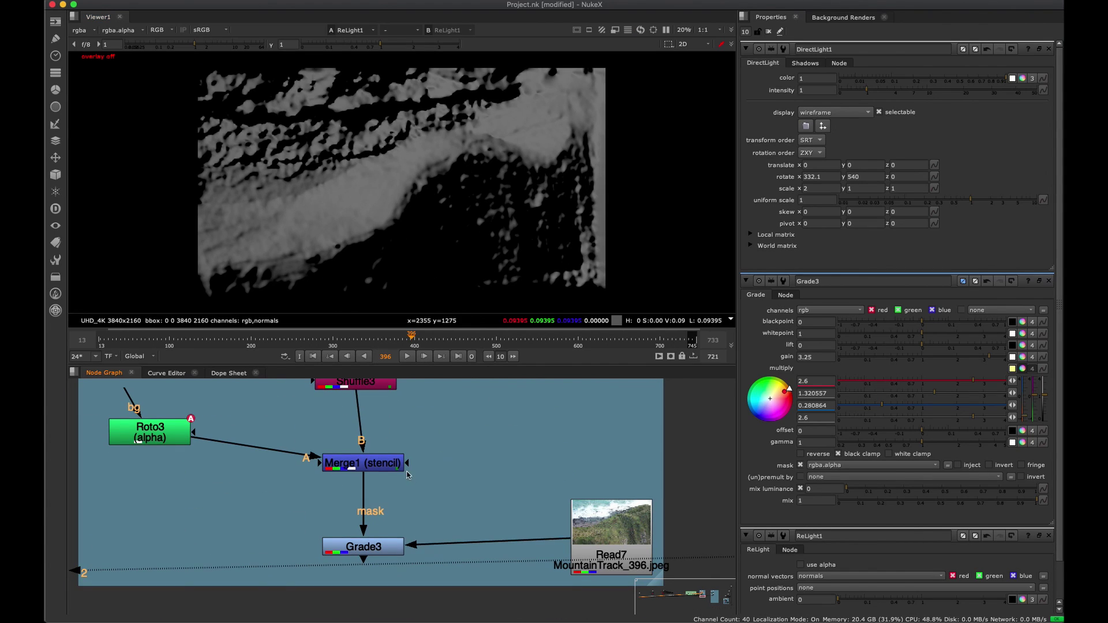
{"action": "left_click", "coordinate": [393, 547]}
{"action": "key", "text": "1"}
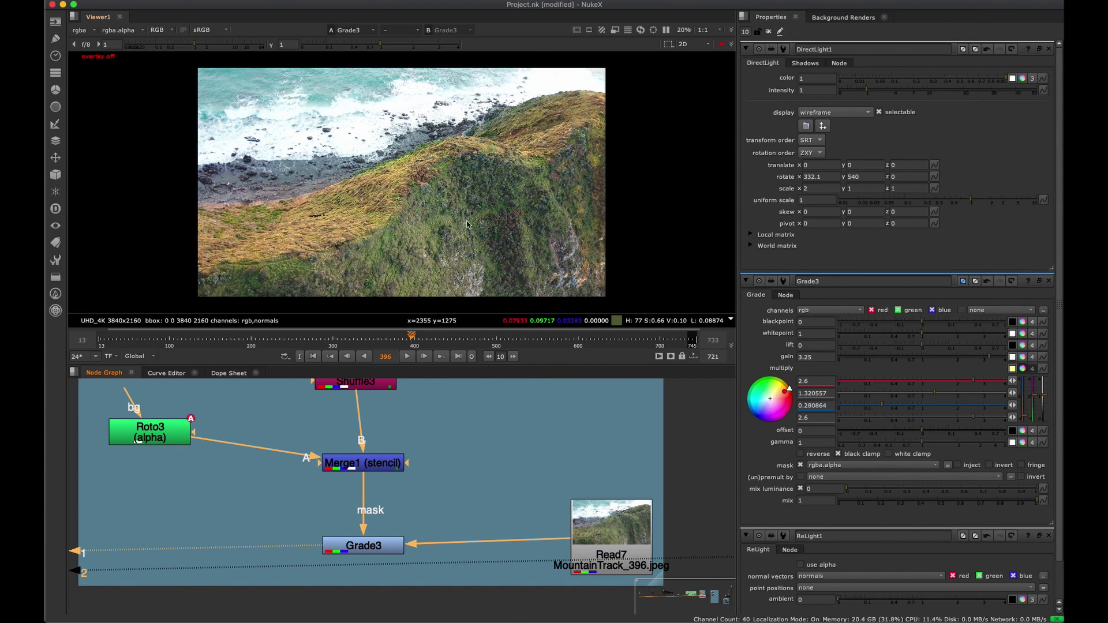
{"action": "scroll", "coordinate": [445, 459], "scroll_direction": "down", "scroll_amount": 6}
Bring the backdrops into view and select the nodes inside them.
{"action": "key", "text": "space"}
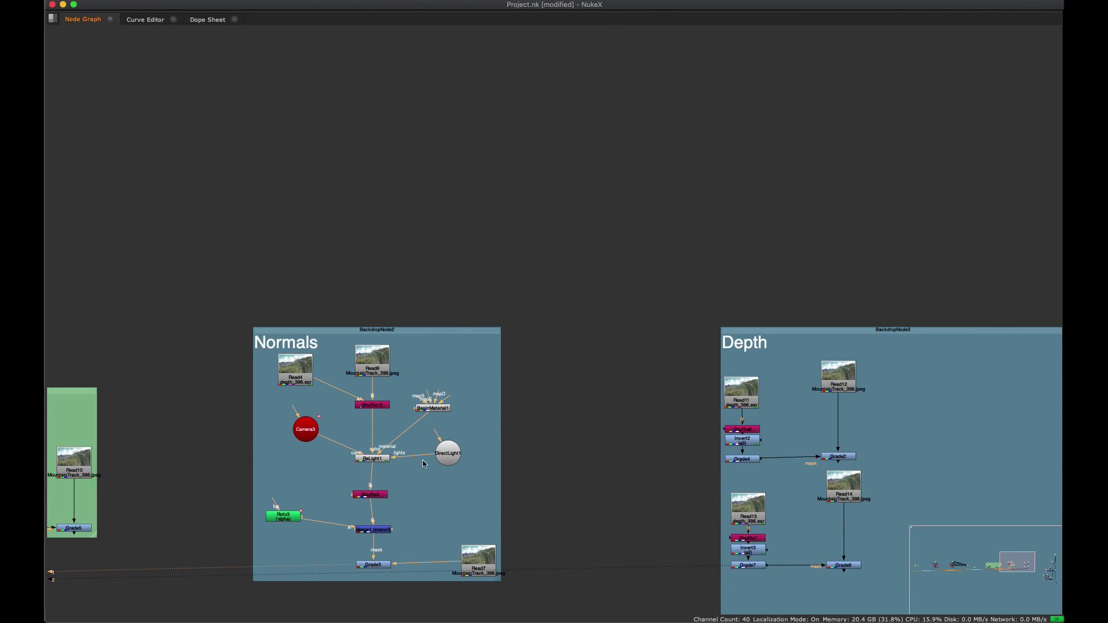
{"action": "middle_click_drag", "start_coordinate": [538, 410], "coordinate": [485, 290]}
{"action": "key", "text": "space"}
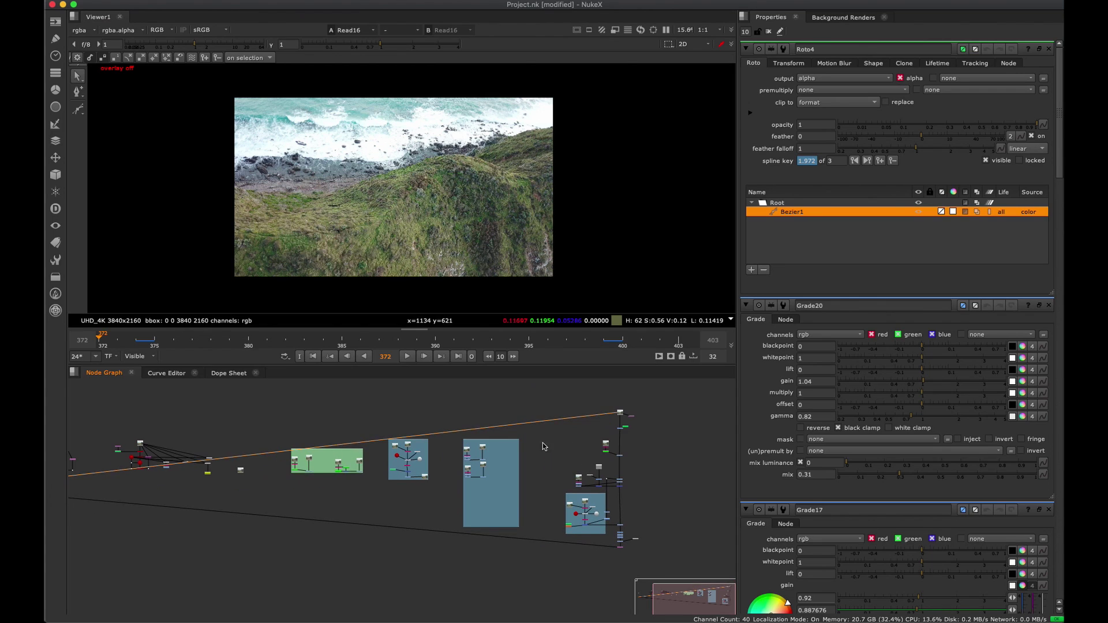
{"action": "left_click_drag", "start_coordinate": [573, 403], "coordinate": [313, 563]}
{"action": "middle_click_drag", "start_coordinate": [508, 450], "coordinate": [428, 500]}
{"action": "scroll", "coordinate": [503, 474], "scroll_direction": "up", "scroll_amount": 3}
{"action": "scroll", "coordinate": [503, 474], "scroll_direction": "up", "scroll_amount": 2}
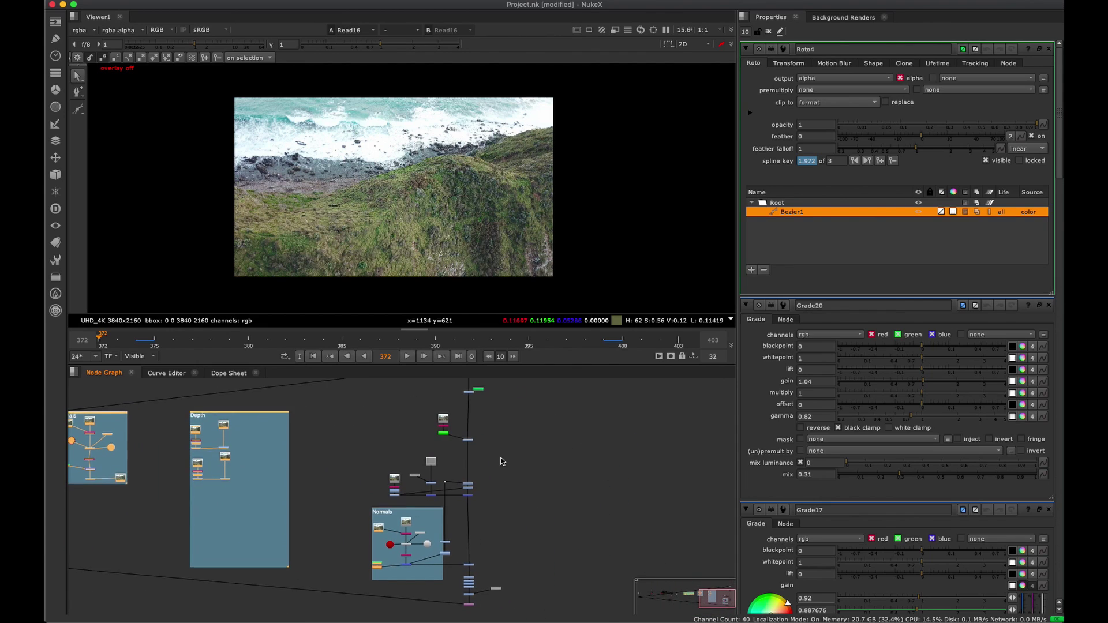
{"action": "scroll", "coordinate": [559, 465], "scroll_direction": "up", "scroll_amount": 3}
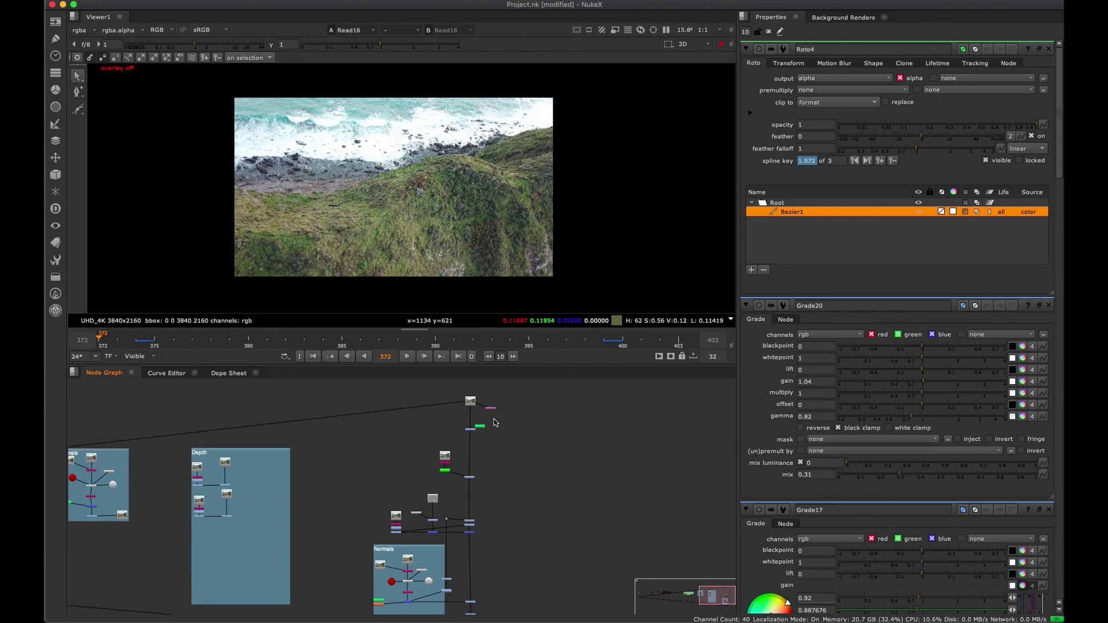
{"action": "scroll", "coordinate": [471, 420], "scroll_direction": "down", "scroll_amount": 2}
{"action": "scroll", "coordinate": [478, 412], "scroll_direction": "up", "scroll_amount": 3}
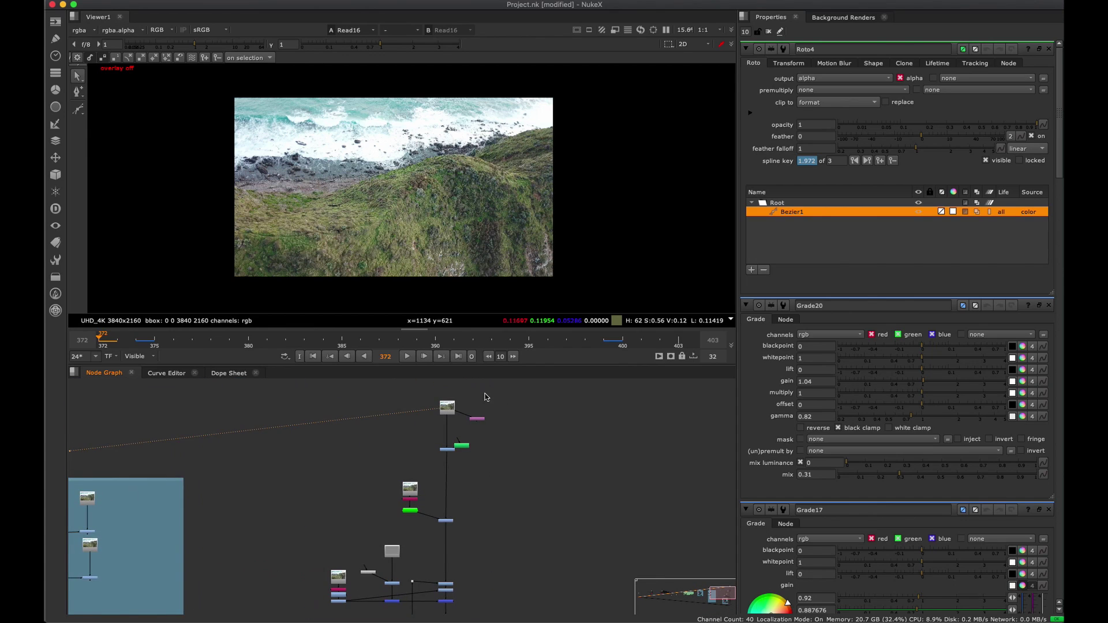
{"action": "scroll", "coordinate": [478, 412], "scroll_direction": "up", "scroll_amount": 4}
Move Roto5 right, then view the Roto5 matte, Grade14 and the warmer Merge4 output.
{"action": "left_click_drag", "start_coordinate": [445, 478], "coordinate": [598, 466]}
{"action": "key", "text": "1"}
{"action": "key", "text": "2"}
{"action": "middle_click_drag", "start_coordinate": [376, 547], "coordinate": [524, 428]}
{"action": "left_click", "coordinate": [452, 507]}
{"action": "middle_click_drag", "start_coordinate": [462, 504], "coordinate": [441, 442]}
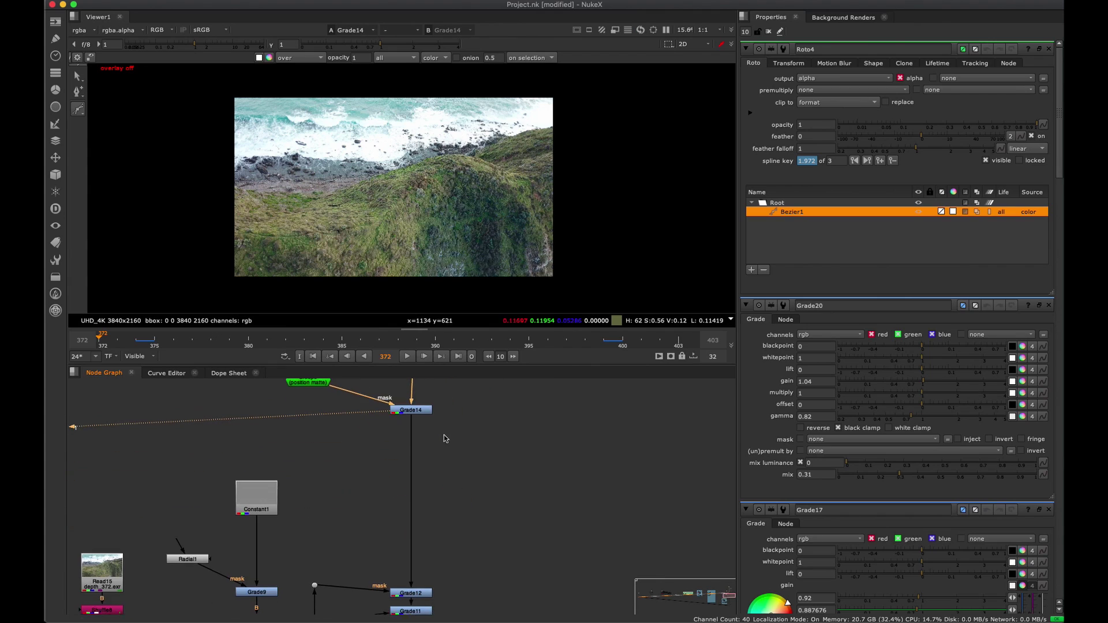
{"action": "scroll", "coordinate": [462, 473], "scroll_direction": "down", "scroll_amount": 5}
{"action": "left_click_drag", "start_coordinate": [417, 409], "coordinate": [511, 448]}
{"action": "key", "text": "1"}
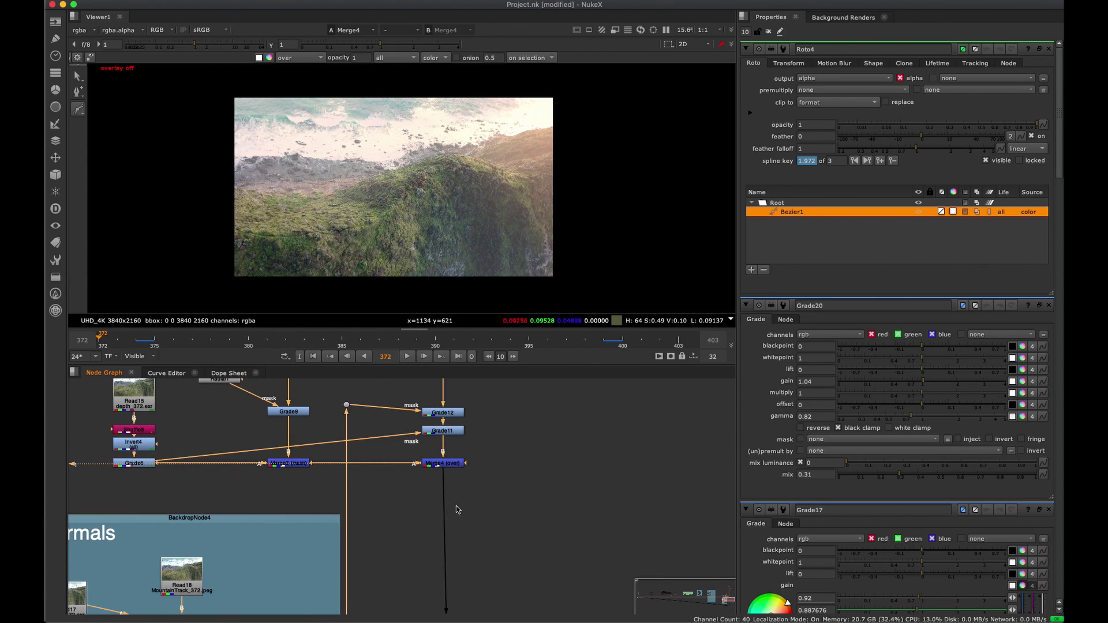
View Grade10, Grade18's darker result and the letterboxed Crop1 output.
{"action": "middle_click_drag", "start_coordinate": [457, 514], "coordinate": [504, 426]}
{"action": "scroll", "coordinate": [470, 403], "scroll_direction": "down", "scroll_amount": 2}
{"action": "scroll", "coordinate": [536, 444], "scroll_direction": "down", "scroll_amount": 1}
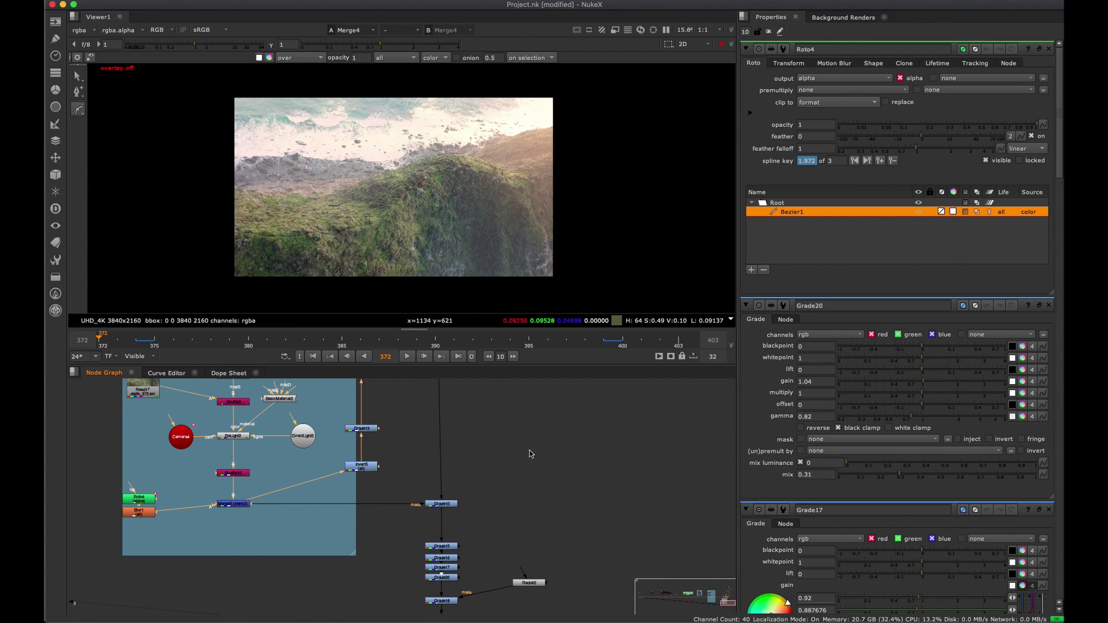
{"action": "middle_click_drag", "start_coordinate": [468, 521], "coordinate": [468, 437]}
{"action": "key", "text": "1"}
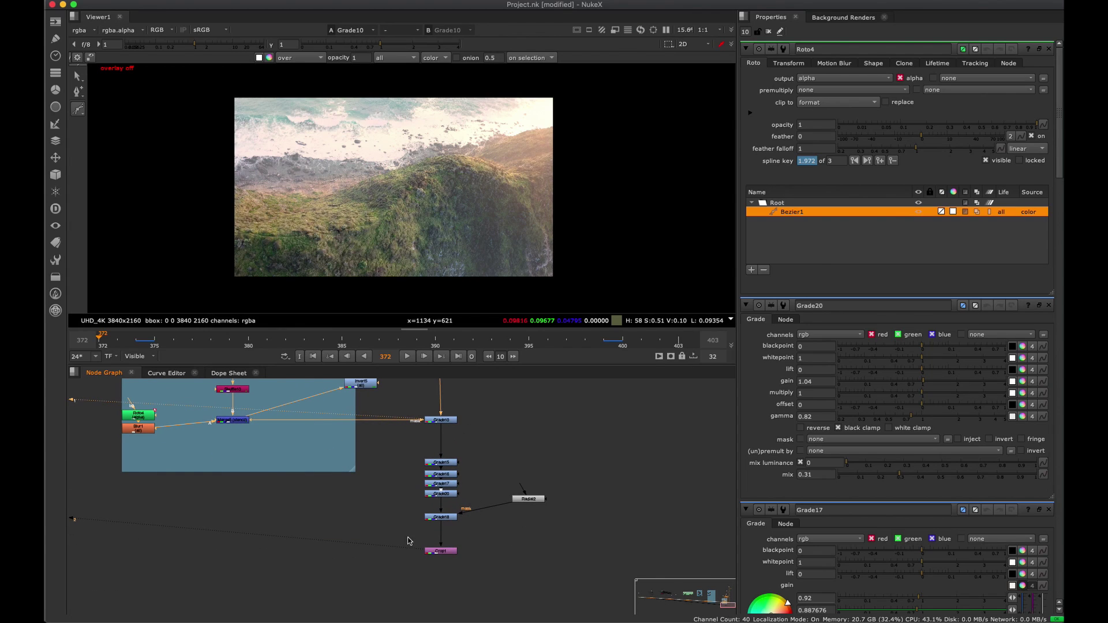
{"action": "left_click", "coordinate": [450, 518]}
{"action": "key", "text": "1"}
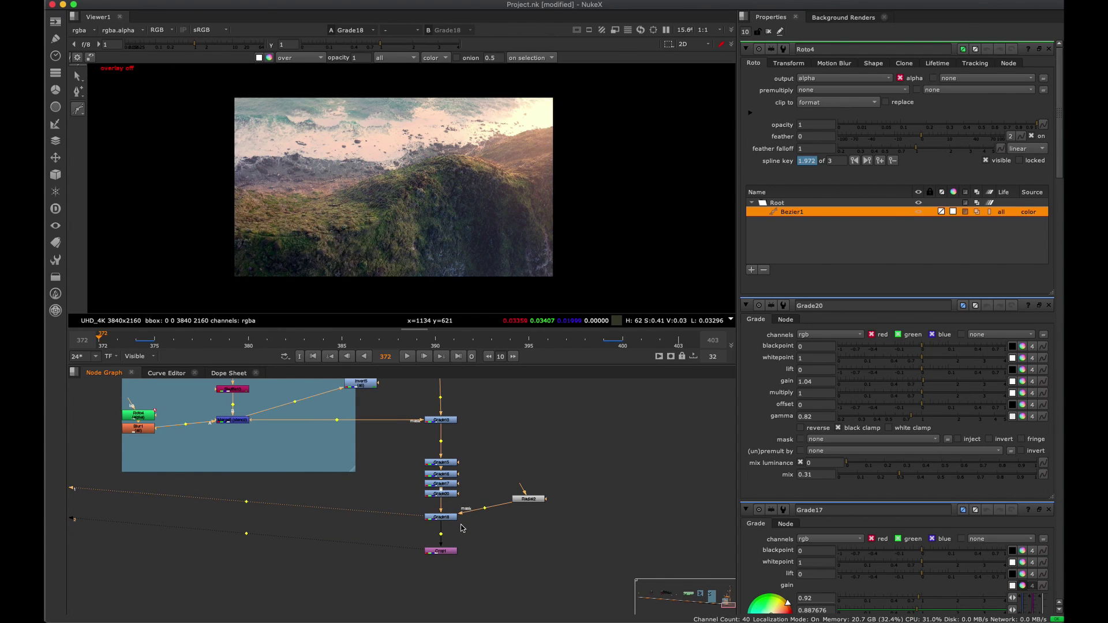
{"action": "left_click", "coordinate": [440, 551]}
{"action": "key", "text": "1"}
Play the shot forward to frame 399.
{"action": "middle_click_drag", "start_coordinate": [478, 533], "coordinate": [481, 438]}
{"action": "scroll", "coordinate": [481, 438], "scroll_direction": "down", "scroll_amount": 1}
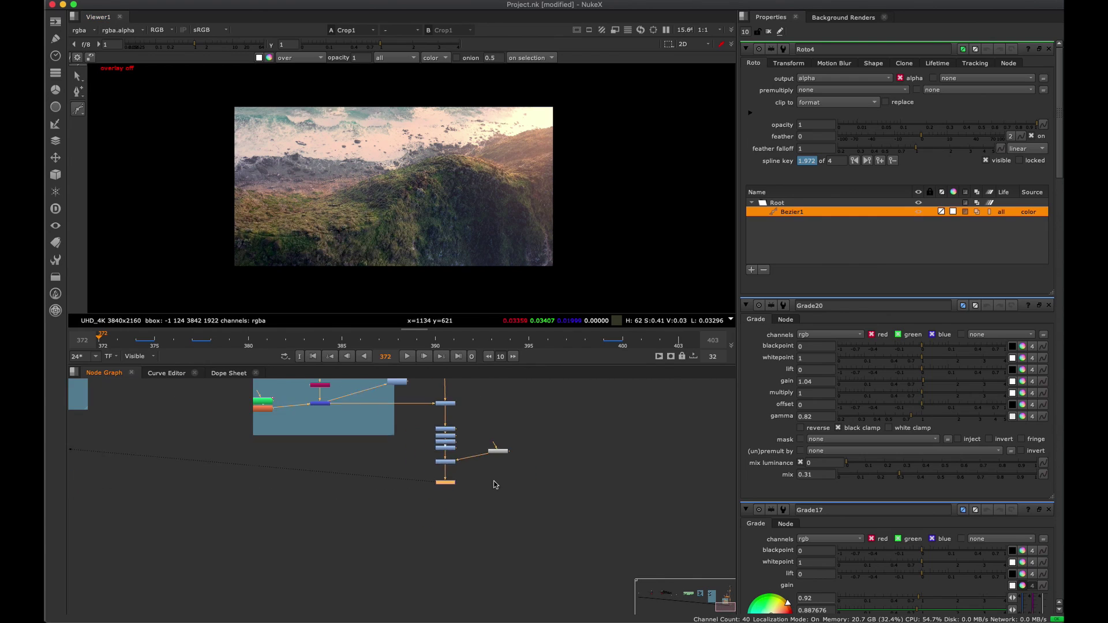
{"action": "scroll", "coordinate": [440, 395], "scroll_direction": "up", "scroll_amount": 3}
{"action": "key", "text": "l"}
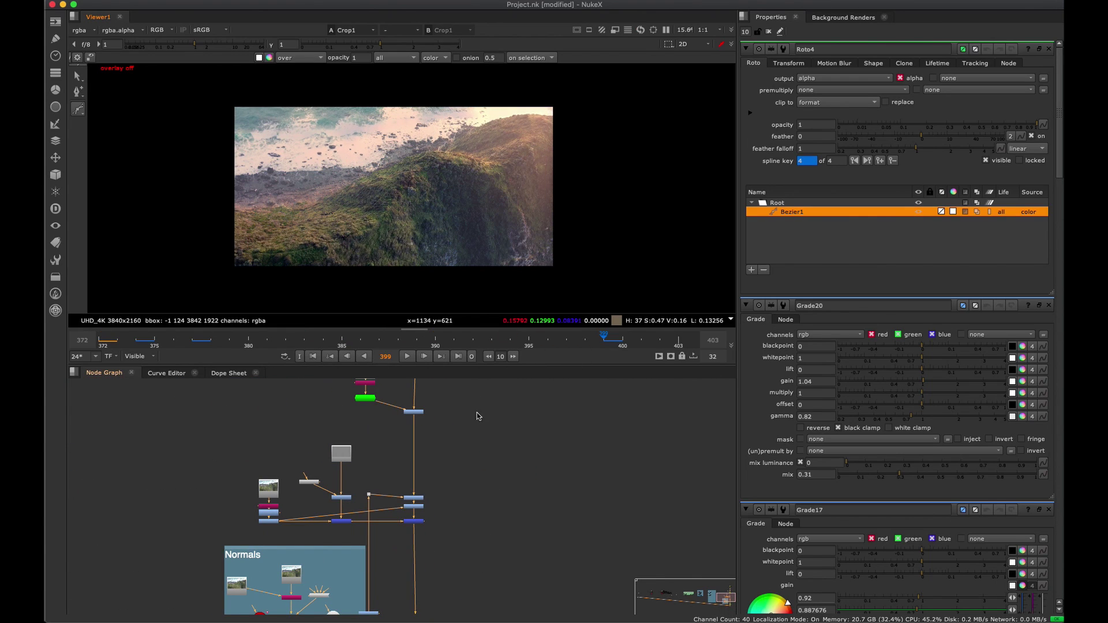
{"action": "middle_click_drag", "start_coordinate": [440, 395], "coordinate": [439, 572]}
{"action": "left_click", "coordinate": [405, 516]}
{"action": "key", "text": "1"}
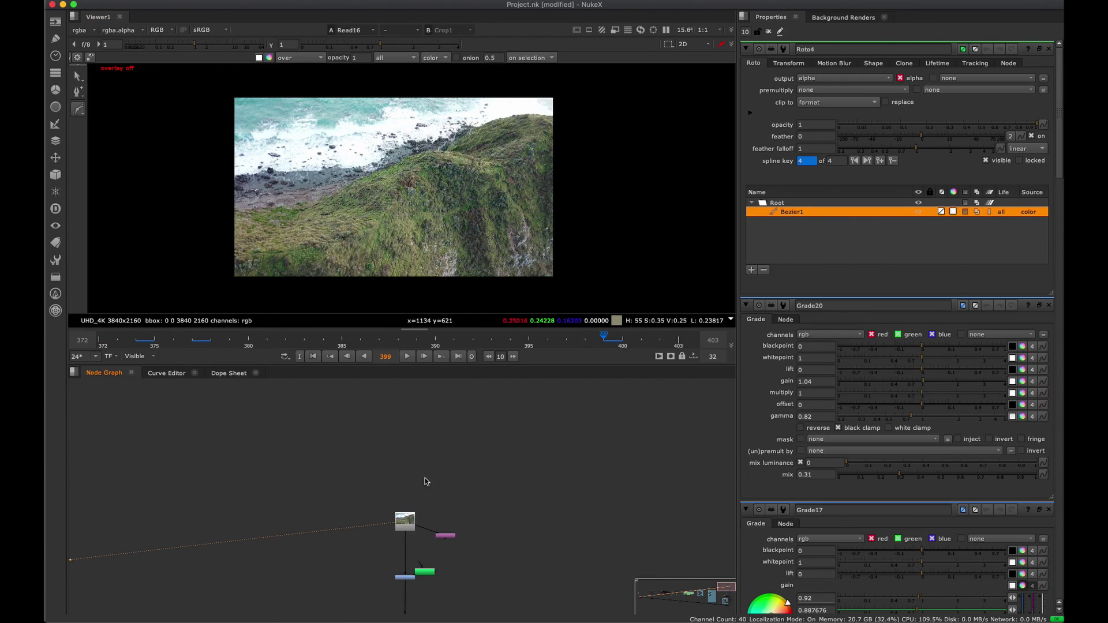
{"action": "key", "text": "1"}
{"action": "key", "text": "1"}
{"action": "key", "text": "1"}
{"action": "key", "text": "1"}
{"action": "key", "text": "1"}
{"action": "key", "text": "1"}
{"action": "key", "text": "1"}
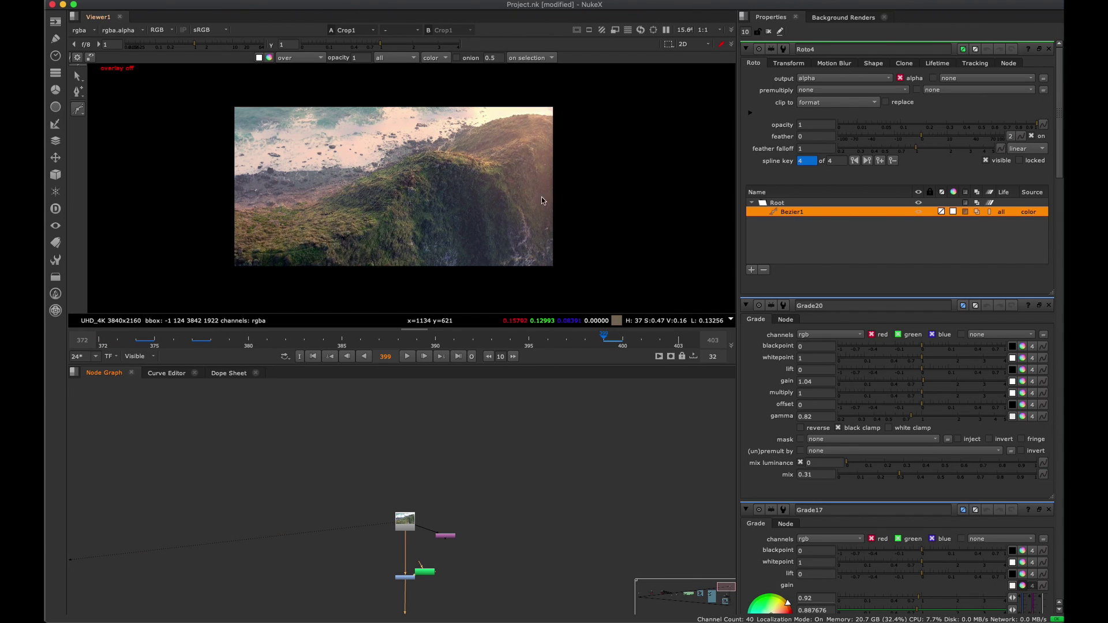
{"action": "key", "text": "1"}
{"action": "key", "text": "1"}
{"action": "middle_click_drag", "start_coordinate": [456, 182], "coordinate": [442, 205]}
{"action": "scroll", "coordinate": [378, 217], "scroll_direction": "down", "scroll_amount": 2}
{"action": "scroll", "coordinate": [442, 205], "scroll_direction": "up", "scroll_amount": 3}
{"action": "key", "text": "1"}
{"action": "key", "text": "1"}
{"action": "key", "text": "1"}
{"action": "key", "text": "1"}
{"action": "middle_click_drag", "start_coordinate": [481, 128], "coordinate": [472, 167]}
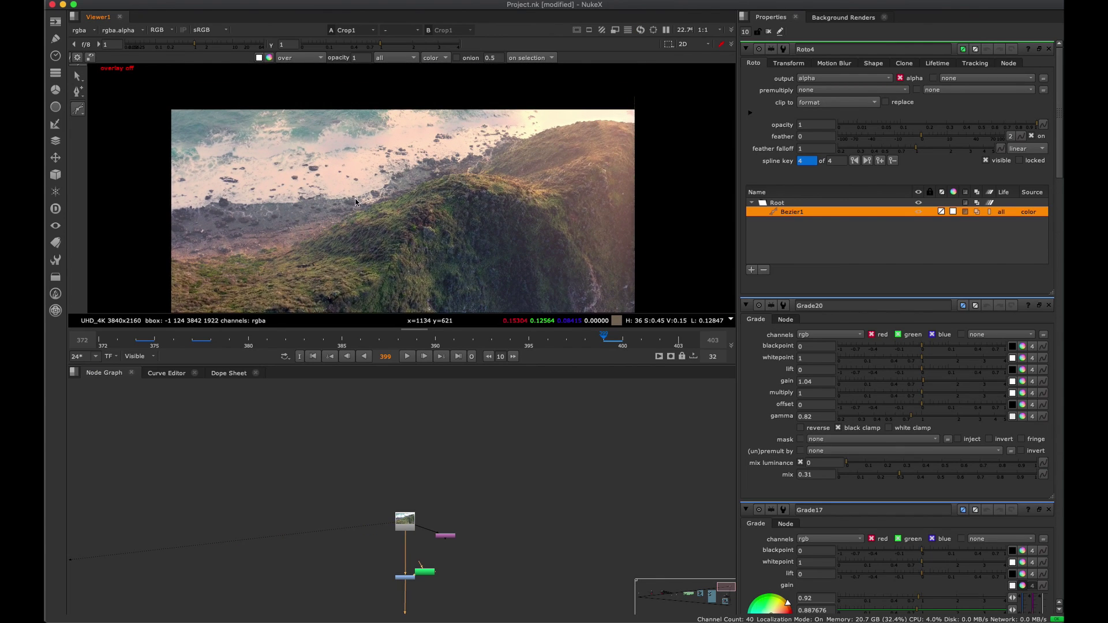
{"action": "middle_click_drag", "start_coordinate": [408, 182], "coordinate": [388, 176]}
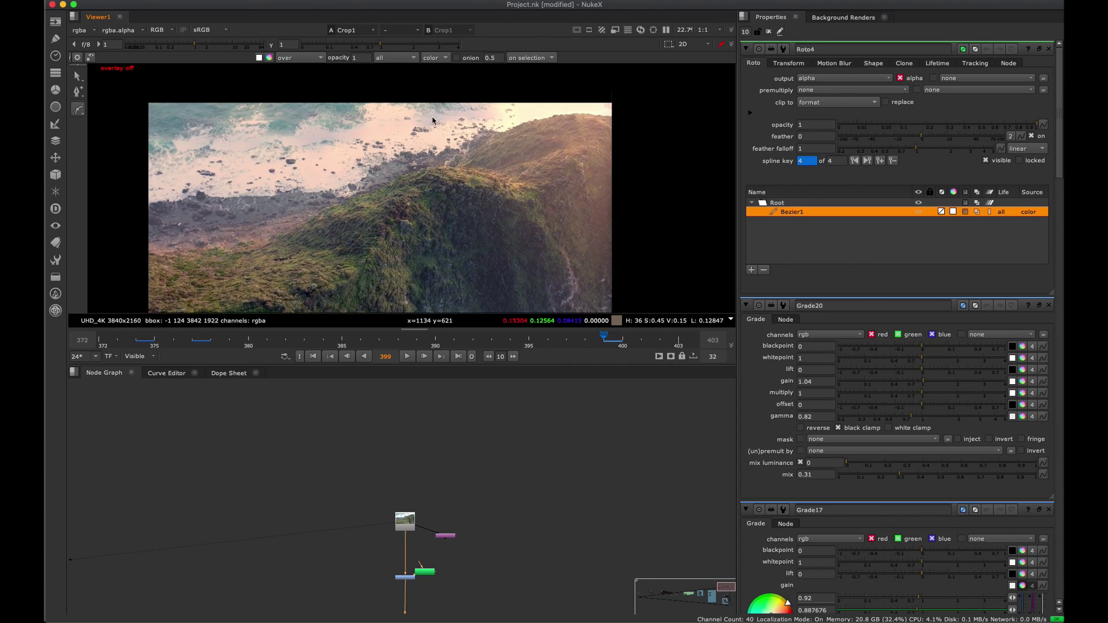
{"action": "scroll", "coordinate": [422, 115], "scroll_direction": "up", "scroll_amount": 2}
{"action": "scroll", "coordinate": [284, 139], "scroll_direction": "down", "scroll_amount": 3}
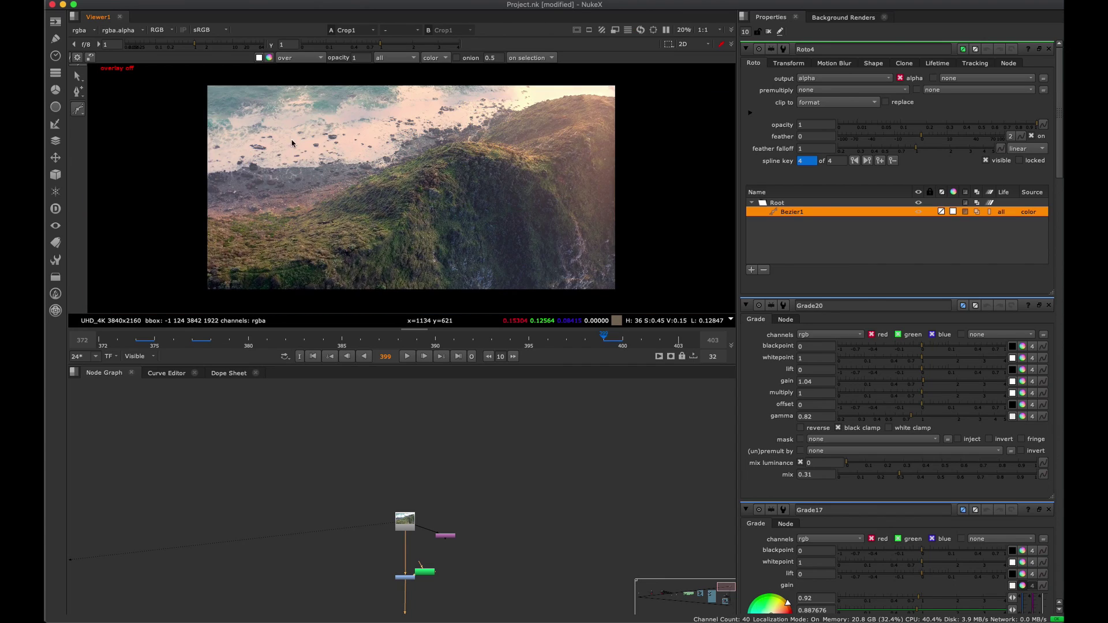
{"action": "middle_click_drag", "start_coordinate": [486, 212], "coordinate": [459, 231]}
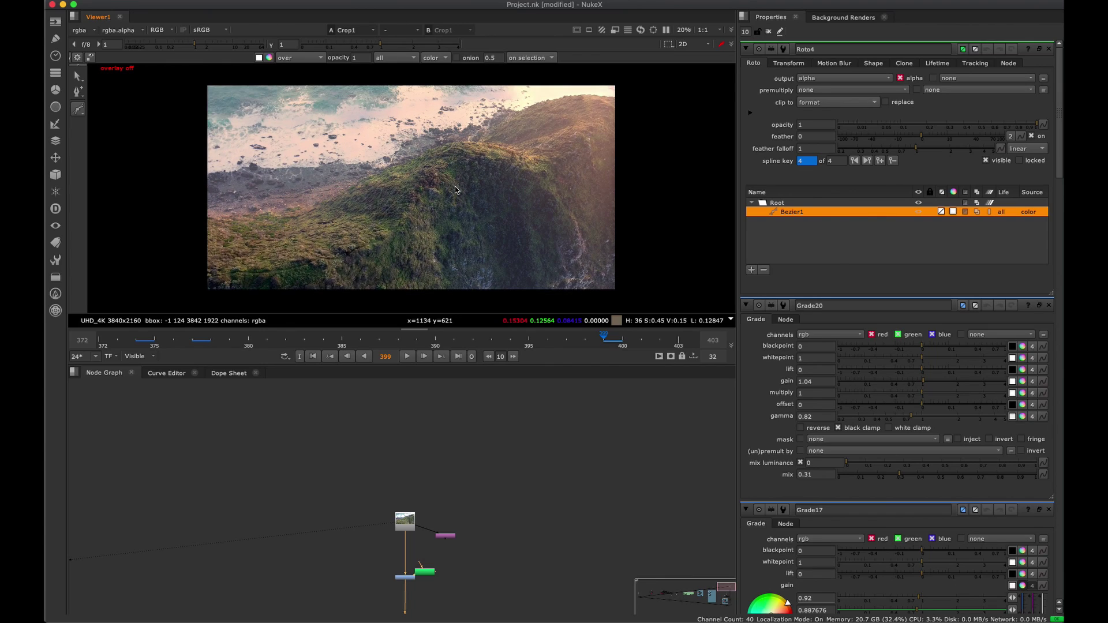
{"action": "scroll", "coordinate": [387, 424], "scroll_direction": "down", "scroll_amount": 5}
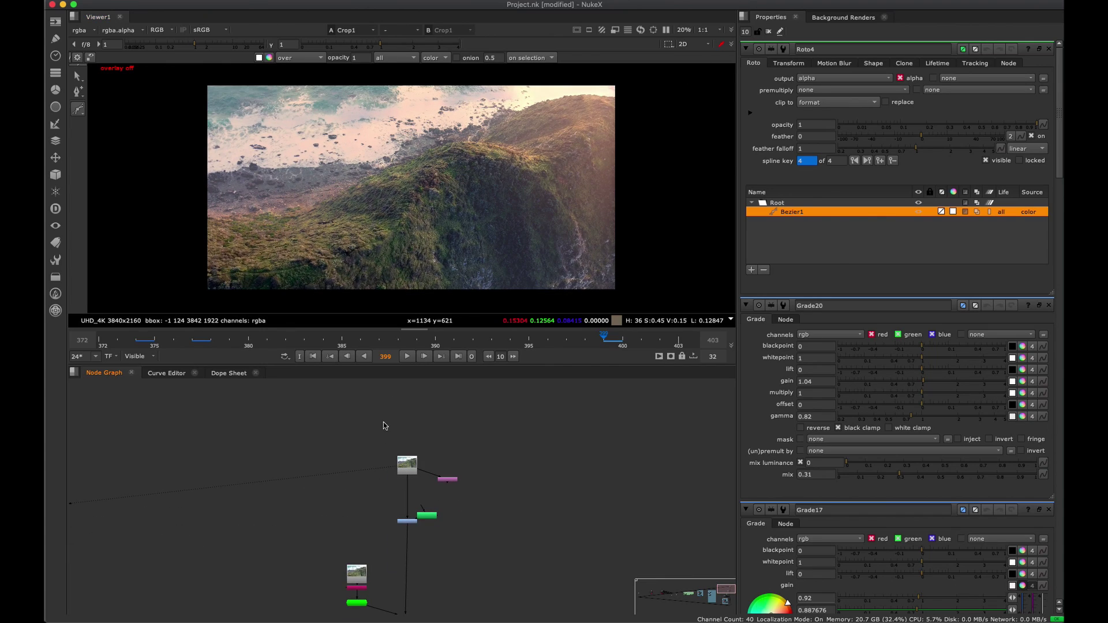
View the ungraded Read16 footage and locate the depth chain in the graph.
{"action": "scroll", "coordinate": [398, 426], "scroll_direction": "up", "scroll_amount": 3}
{"action": "left_click", "coordinate": [424, 421]}
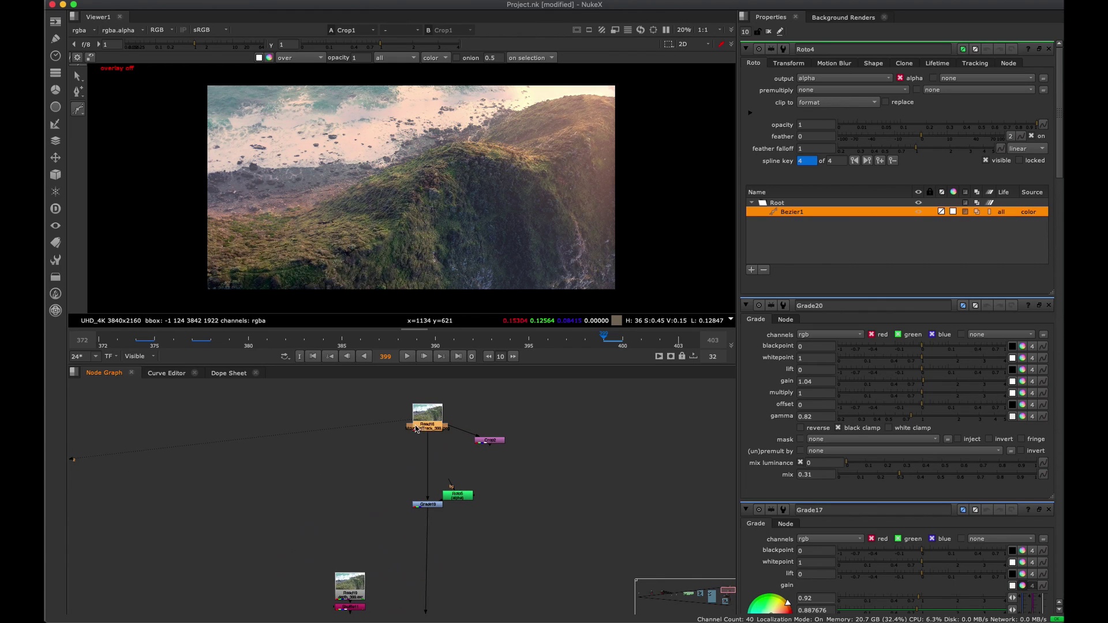
{"action": "key", "text": "1"}
{"action": "scroll", "coordinate": [334, 424], "scroll_direction": "left", "scroll_amount": 3}
{"action": "scroll", "coordinate": [424, 411], "scroll_direction": "down", "scroll_amount": 3}
{"action": "key", "text": "space"}
{"action": "scroll", "coordinate": [518, 396], "scroll_direction": "up", "scroll_amount": 3}
{"action": "scroll", "coordinate": [517, 396], "scroll_direction": "down", "scroll_amount": 2}
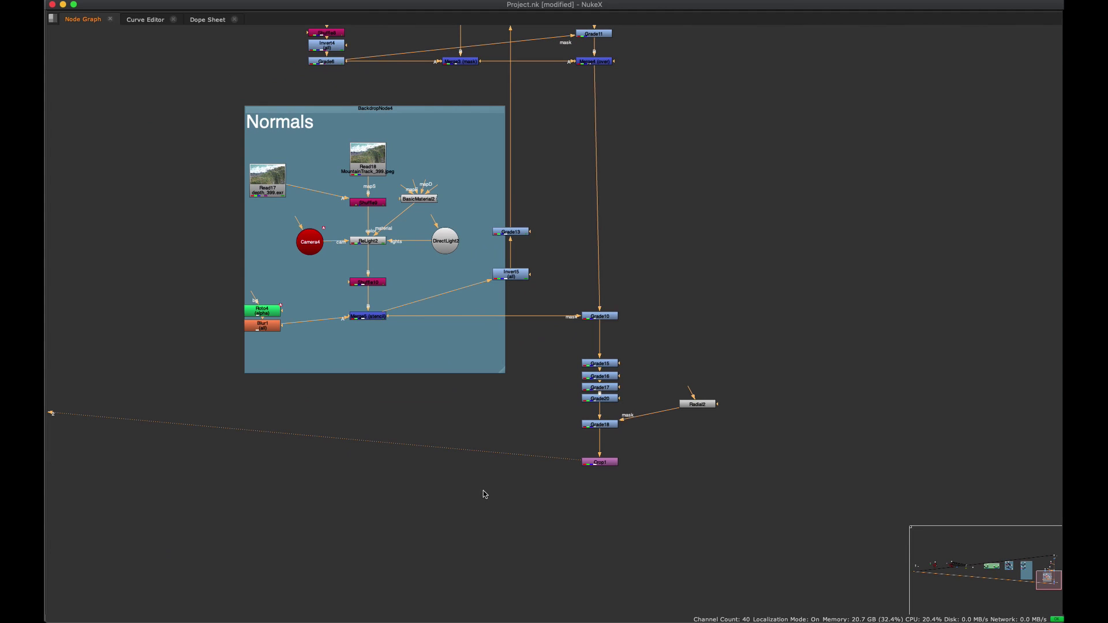
{"action": "key", "text": "space"}
{"action": "scroll", "coordinate": [497, 405], "scroll_direction": "down", "scroll_amount": 5}
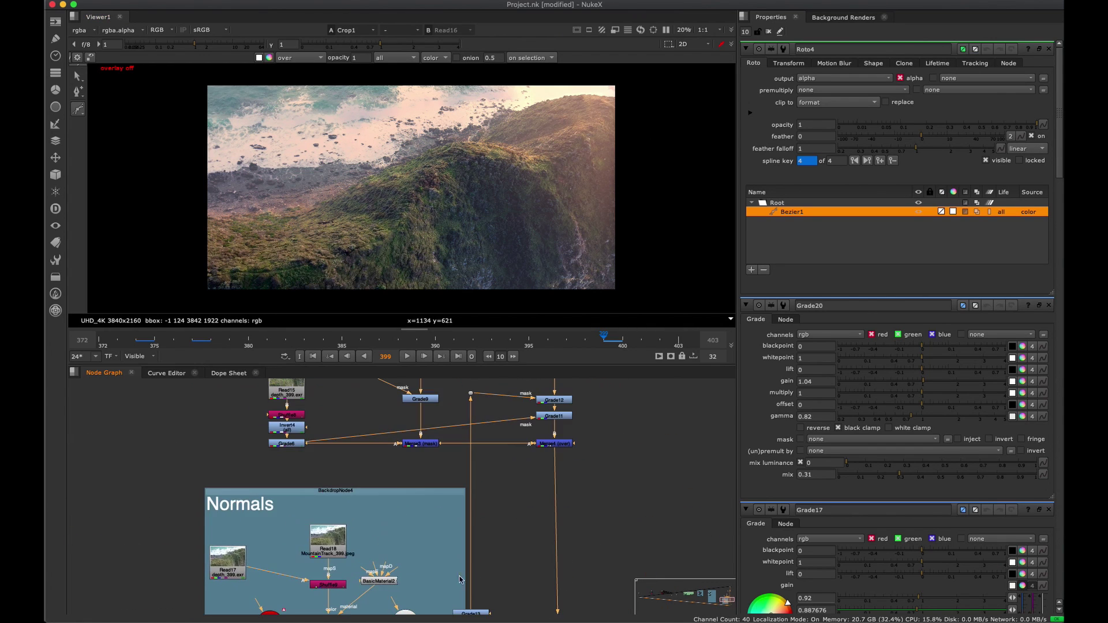
{"action": "scroll", "coordinate": [435, 504], "scroll_direction": "up", "scroll_amount": 3}
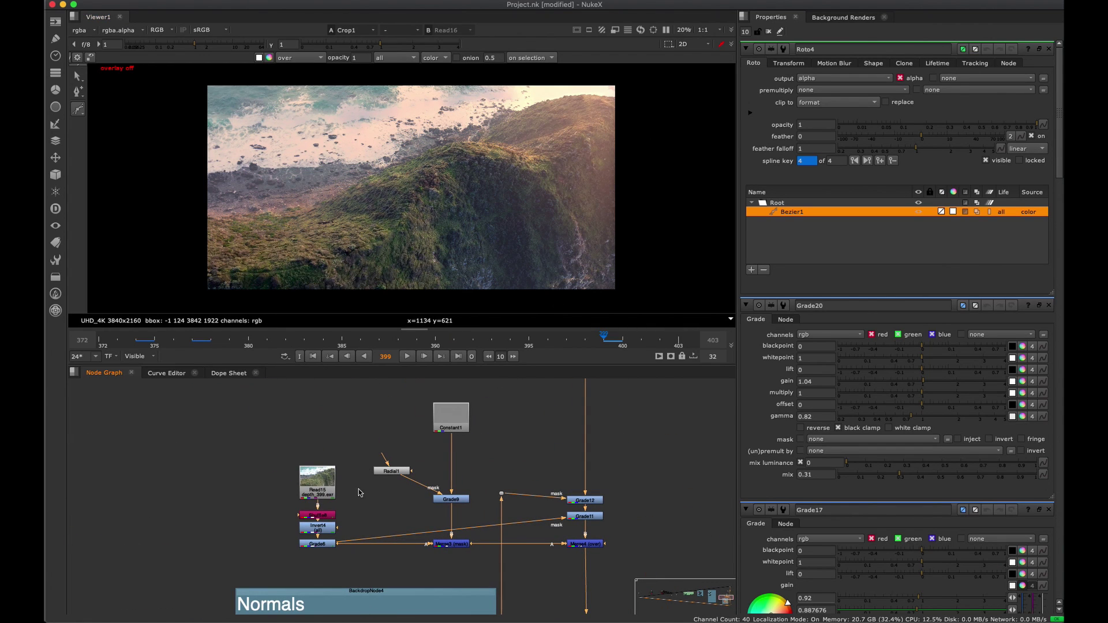
Step through the depth chain, viewing Read15, Shuffle8, Invert4 and the Grade6 matte.
{"action": "left_click", "coordinate": [330, 545]}
{"action": "key", "text": "1"}
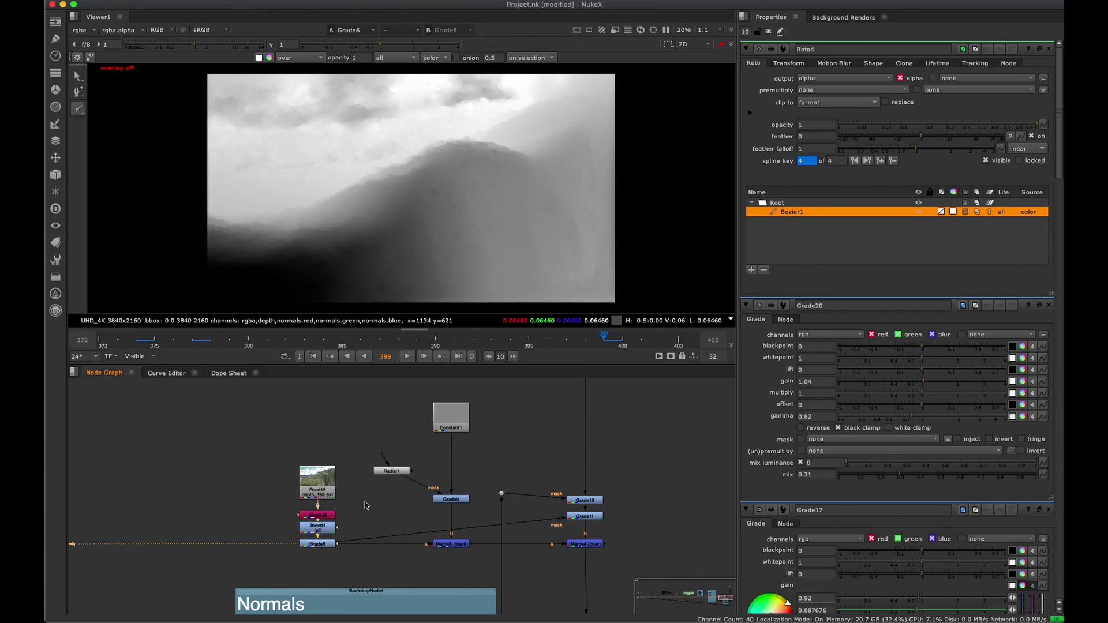
{"action": "scroll", "coordinate": [331, 505], "scroll_direction": "up", "scroll_amount": 3}
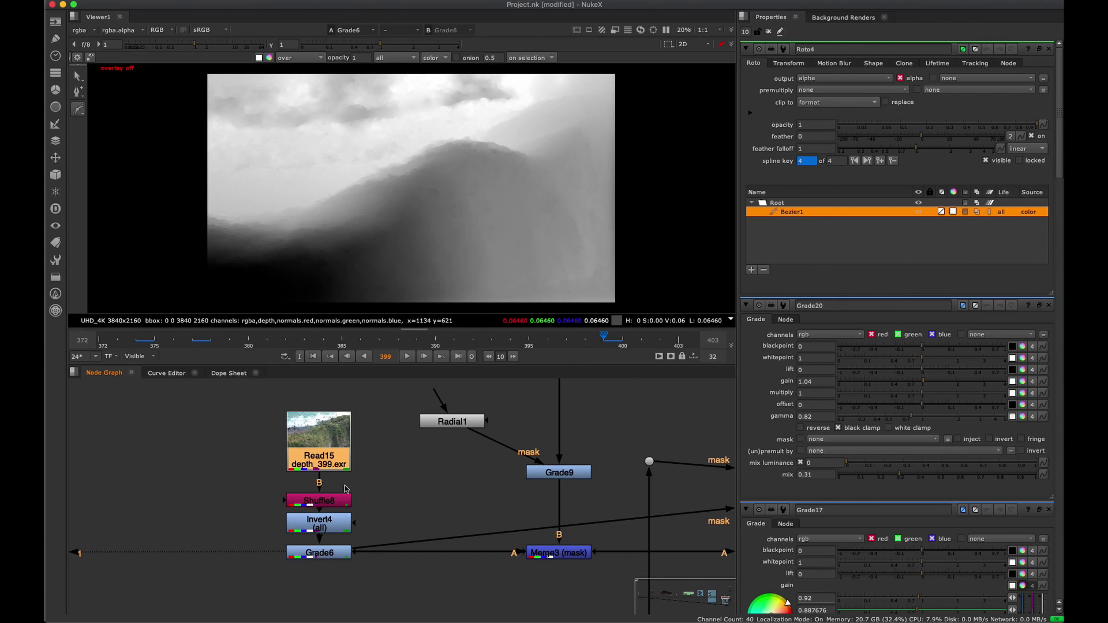
{"action": "left_click", "coordinate": [321, 456]}
{"action": "key", "text": "1"}
{"action": "left_click", "coordinate": [329, 501]}
{"action": "key", "text": "1"}
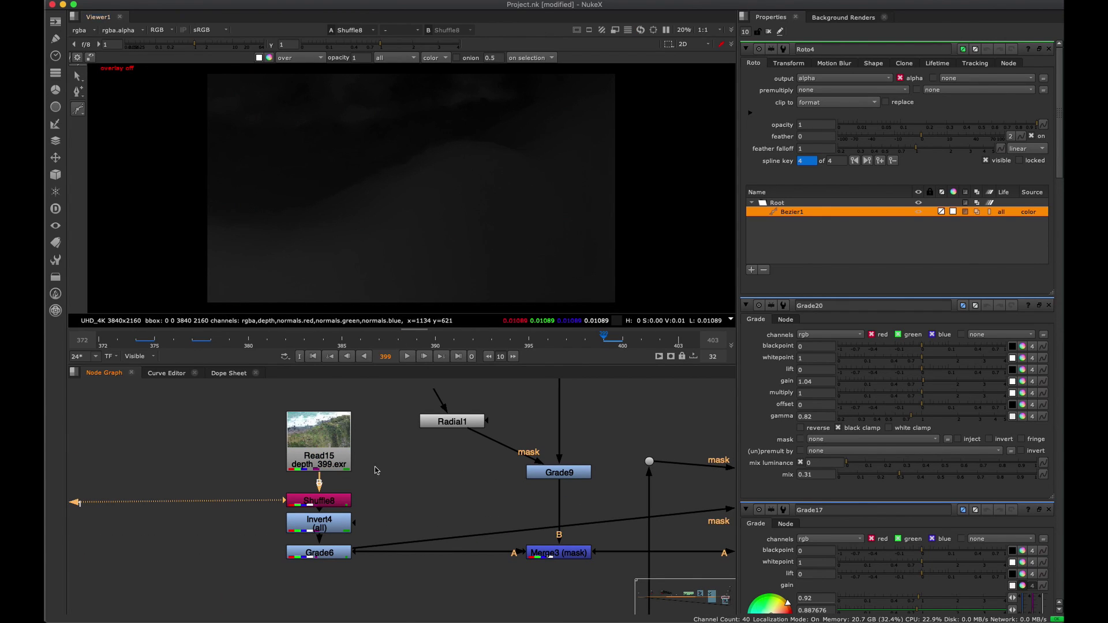
{"action": "left_click", "coordinate": [338, 523]}
{"action": "key", "text": "1"}
{"action": "left_click", "coordinate": [332, 552]}
{"action": "key", "text": "1"}
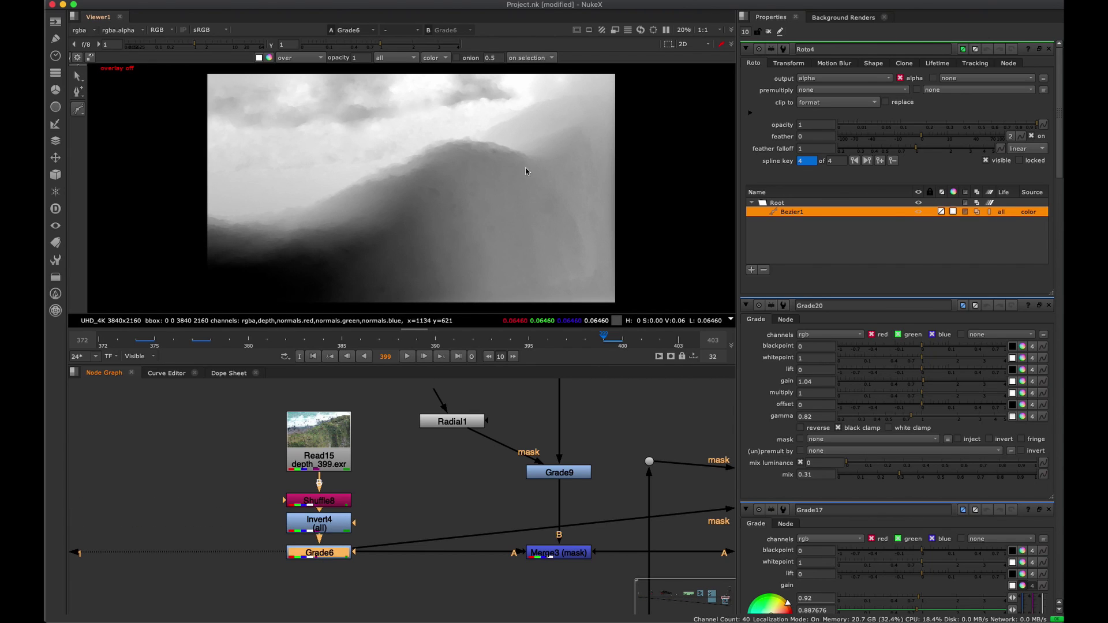
Open Grade6's settings: blackpoint 0.985, whitepoint 0.998 and gamma 0.42.
{"action": "middle_click_drag", "start_coordinate": [499, 505], "coordinate": [395, 511]}
{"action": "double_click", "coordinate": [250, 553]}
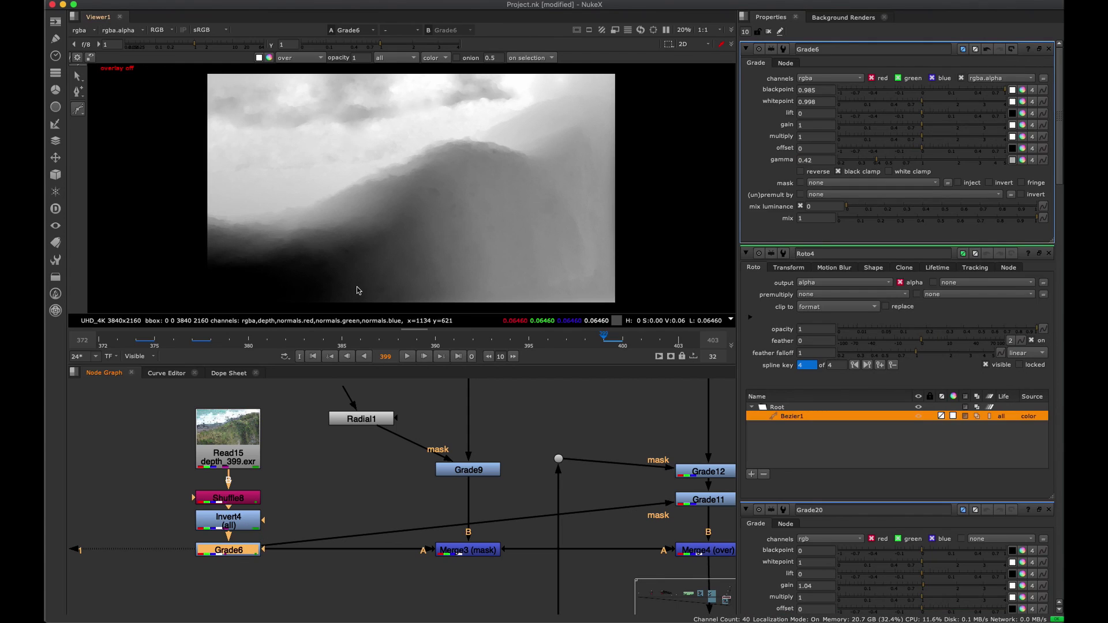
{"action": "middle_click_drag", "start_coordinate": [424, 519], "coordinate": [354, 522]}
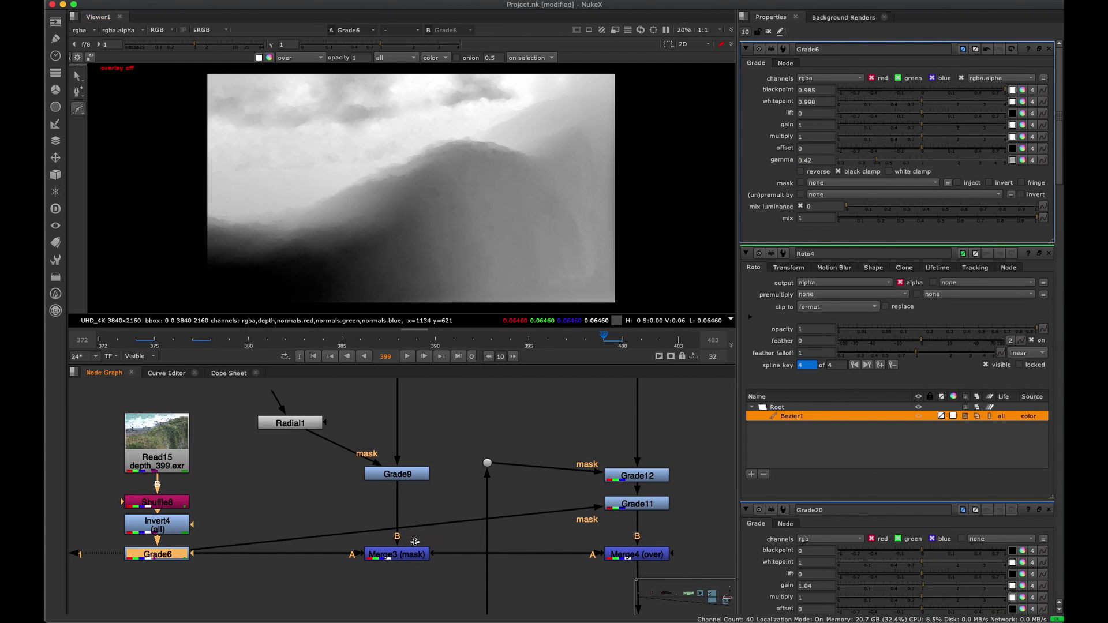
{"action": "middle_click_drag", "start_coordinate": [437, 447], "coordinate": [469, 545]}
Open Grade9's warm peach fog settings and view its fog gradient.
{"action": "key", "text": "space"}
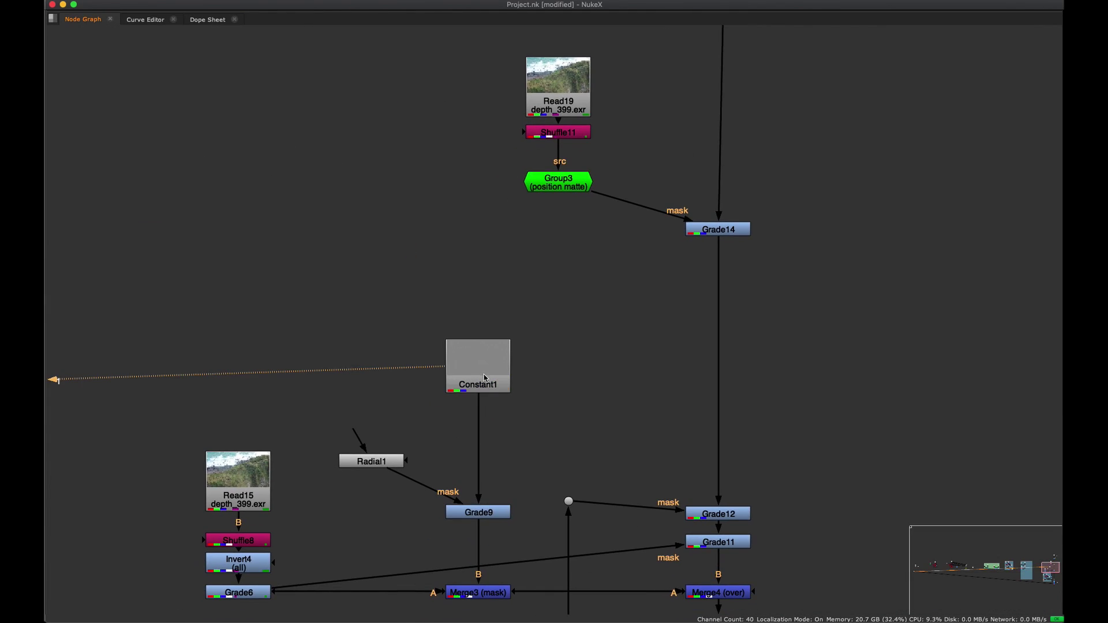
{"action": "key", "text": "space"}
{"action": "middle_click_drag", "start_coordinate": [487, 506], "coordinate": [478, 554]}
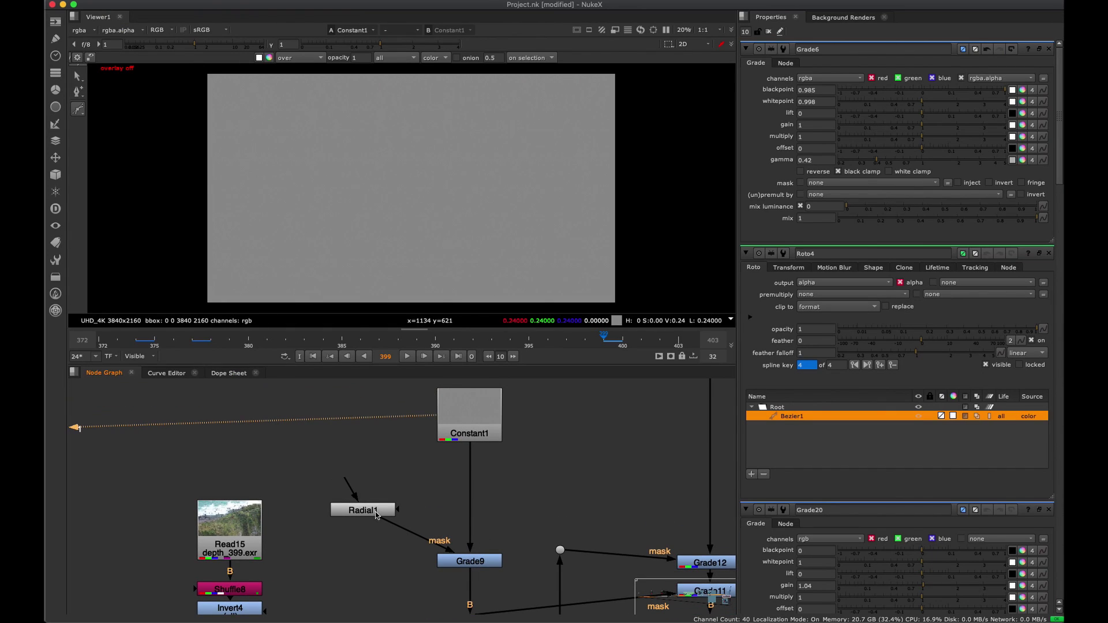
{"action": "left_click_drag", "start_coordinate": [376, 514], "coordinate": [372, 496]}
{"action": "double_click", "coordinate": [470, 561]}
{"action": "key", "text": "1"}
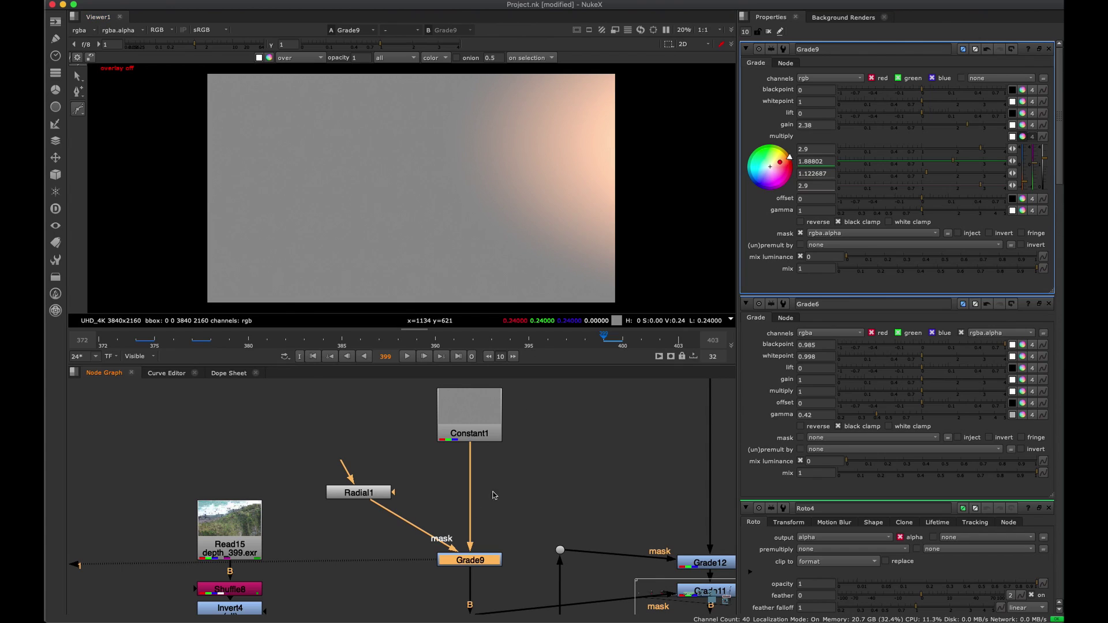
View the Merge3 fog matte result in the Viewer.
{"action": "left_click", "coordinate": [478, 513]}
{"action": "middle_click_drag", "start_coordinate": [503, 612], "coordinate": [473, 546]}
{"action": "left_click", "coordinate": [464, 569]}
{"action": "key", "text": "1"}
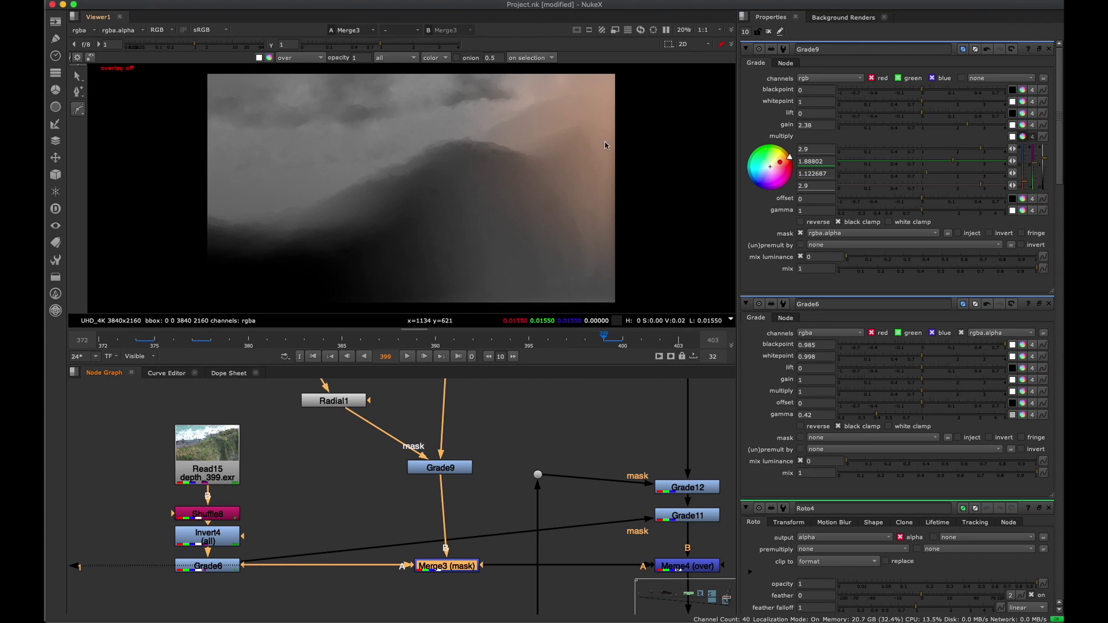
View Merge4's peach fog merged over the cliff footage.
{"action": "middle_click_drag", "start_coordinate": [637, 120], "coordinate": [642, 135]}
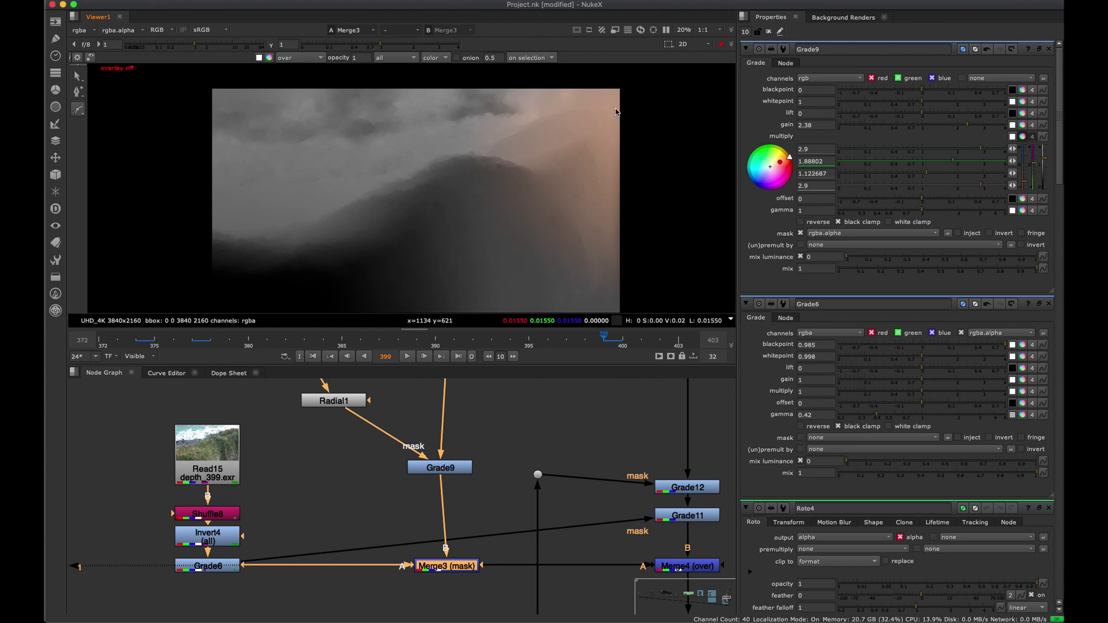
{"action": "middle_click_drag", "start_coordinate": [659, 593], "coordinate": [506, 524]}
{"action": "left_click", "coordinate": [577, 500]}
{"action": "key", "text": "1"}
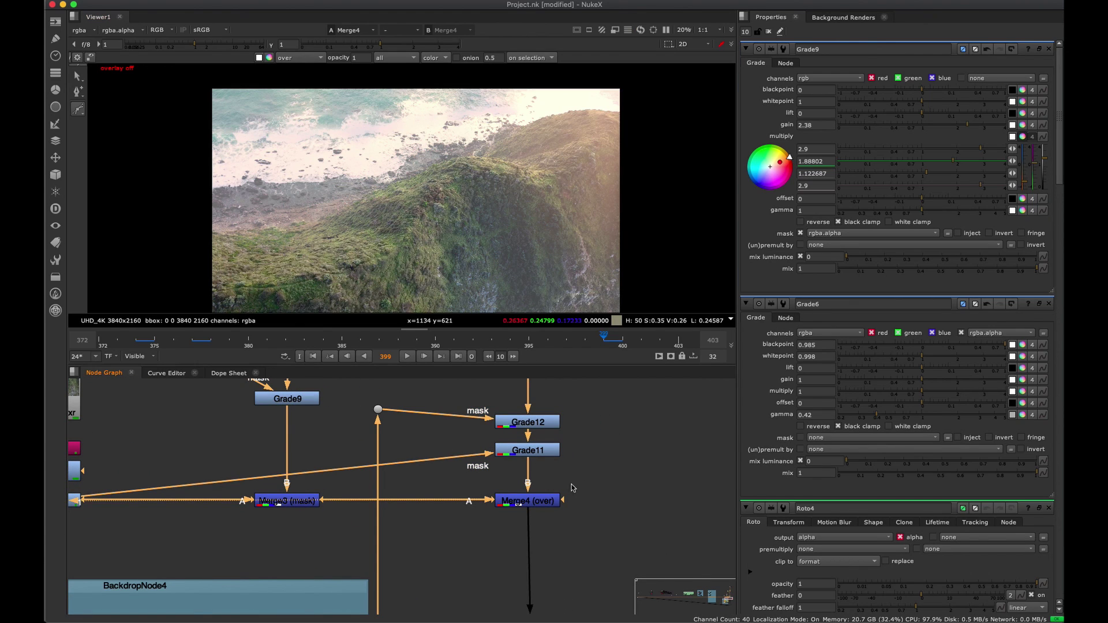
{"action": "left_click", "coordinate": [526, 500]}
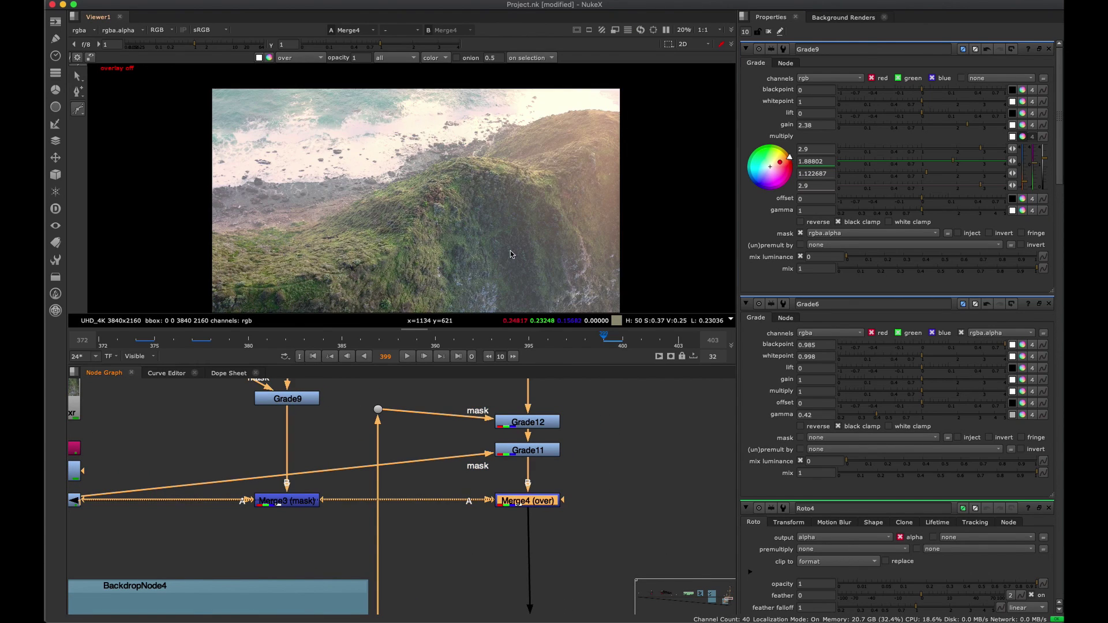
{"action": "middle_click_drag", "start_coordinate": [508, 497], "coordinate": [477, 384]}
Step the Viewer through the Grade10, Grade15, Grade16 and Grade17 outputs.
{"action": "key", "text": "1"}
{"action": "left_click", "coordinate": [554, 458]}
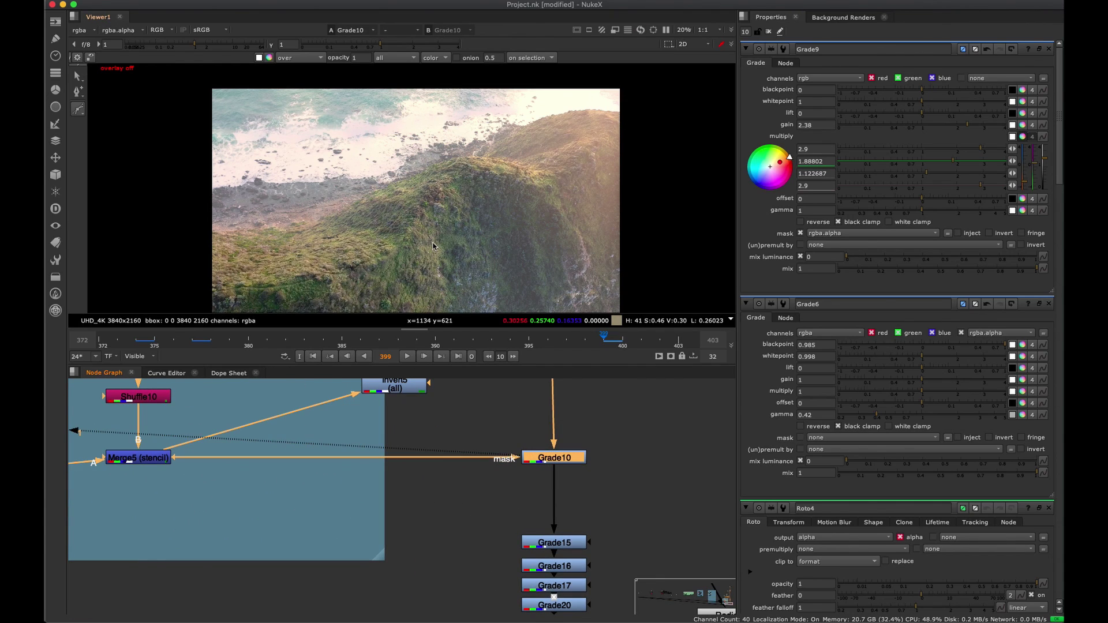
{"action": "middle_click_drag", "start_coordinate": [544, 551], "coordinate": [495, 416]}
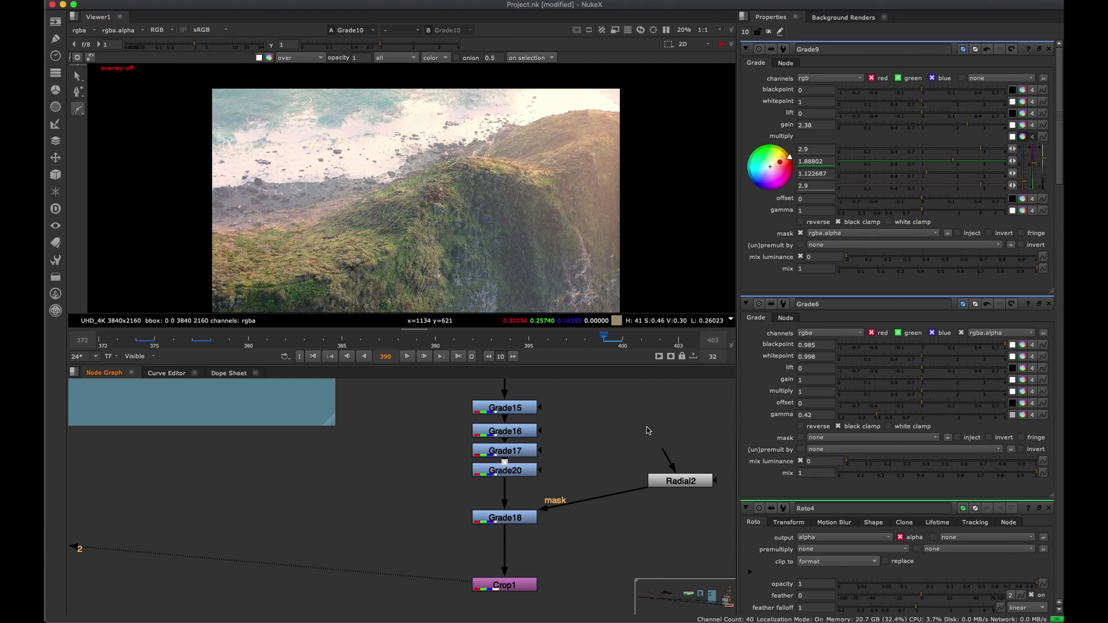
{"action": "left_click", "coordinate": [520, 409]}
{"action": "key", "text": "1"}
{"action": "left_click", "coordinate": [520, 431]}
{"action": "key", "text": "1"}
{"action": "left_click", "coordinate": [519, 451]}
{"action": "key", "text": "1"}
{"action": "left_click", "coordinate": [519, 470]}
View Grade20, the Grade18 vignette, then Crop1 with the format boundary overlay on.
{"action": "key", "text": "1"}
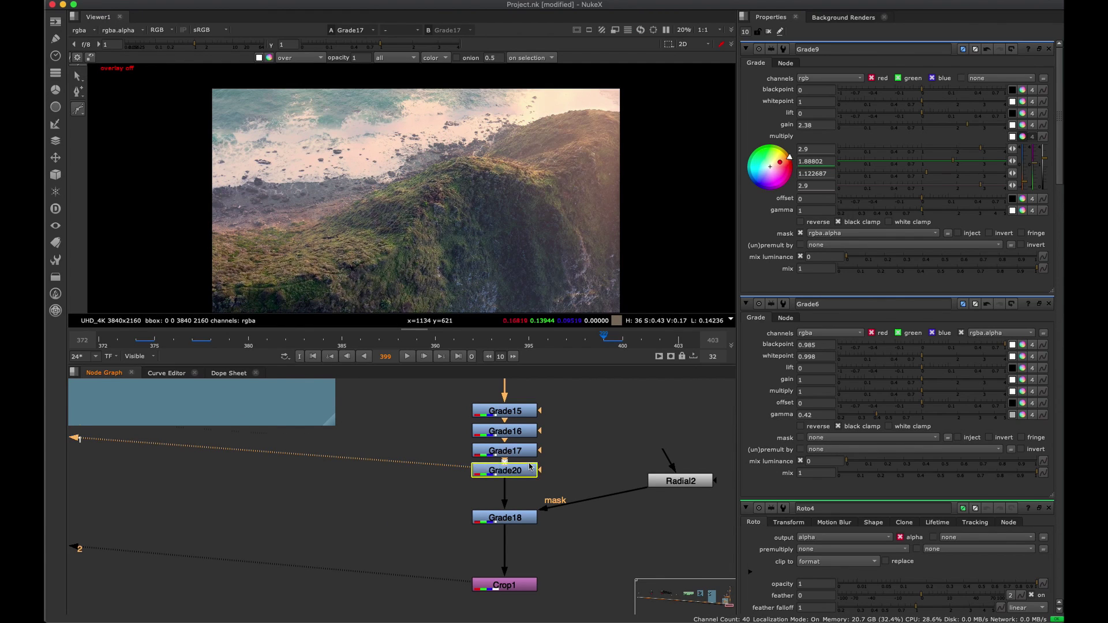
{"action": "left_click", "coordinate": [536, 515]}
{"action": "key", "text": "1"}
{"action": "middle_click_drag", "start_coordinate": [538, 515], "coordinate": [521, 481]}
{"action": "left_click", "coordinate": [491, 552]}
{"action": "key", "text": "1"}
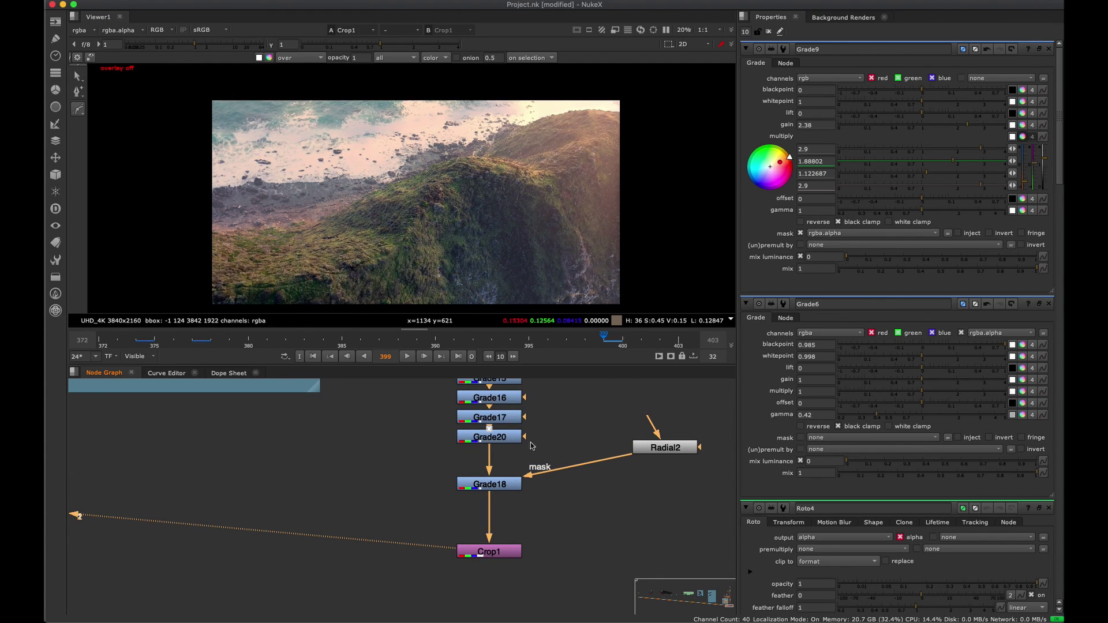
{"action": "key", "text": "o"}
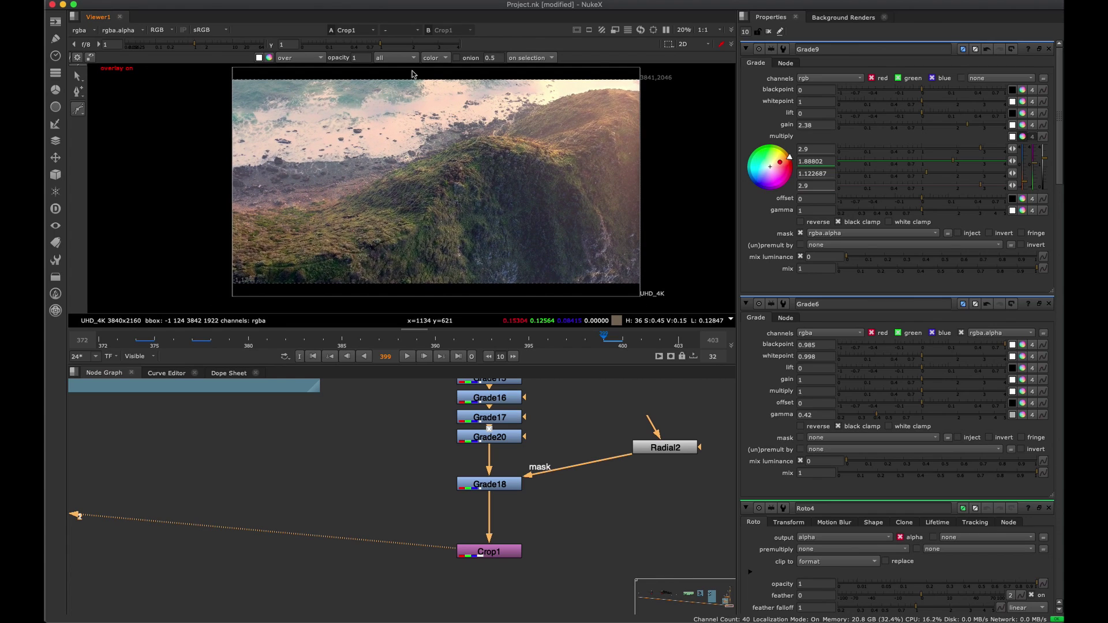
{"action": "scroll", "coordinate": [522, 283], "scroll_direction": "right", "scroll_amount": 2}
{"action": "scroll", "coordinate": [526, 433], "scroll_direction": "down", "scroll_amount": 2}
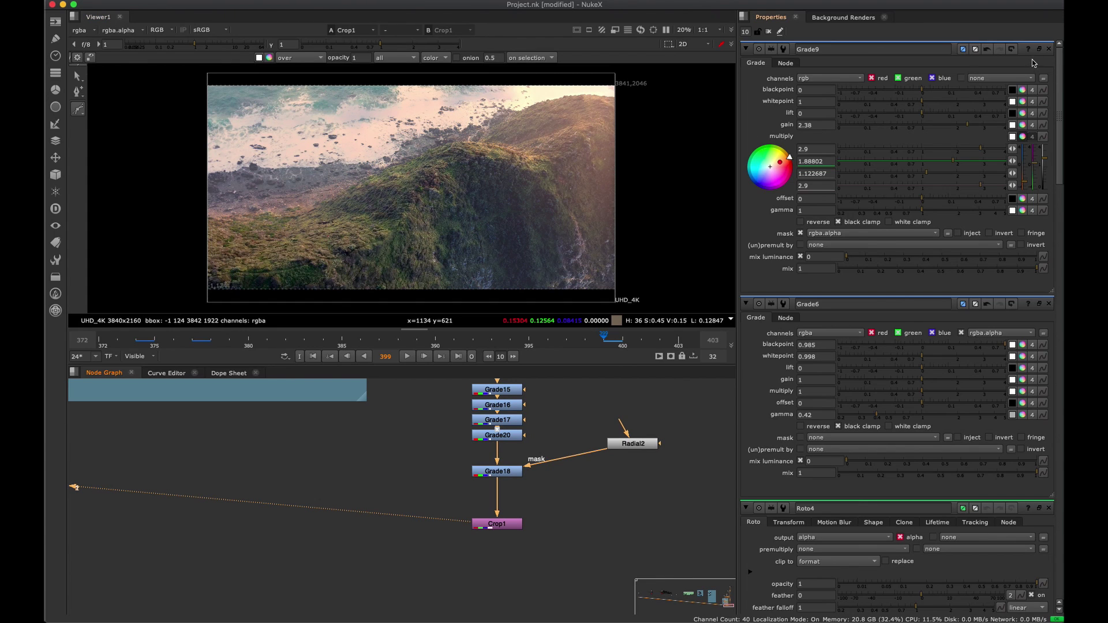
Close the Grade9, Grade6, Roto4 and light settings panels, leaving Crop1's comp in view.
{"action": "left_click", "coordinate": [1049, 49]}
{"action": "left_click", "coordinate": [1048, 49]}
{"action": "left_click", "coordinate": [1049, 49]}
{"action": "left_click", "coordinate": [1049, 49]}
{"action": "left_click", "coordinate": [1049, 49]}
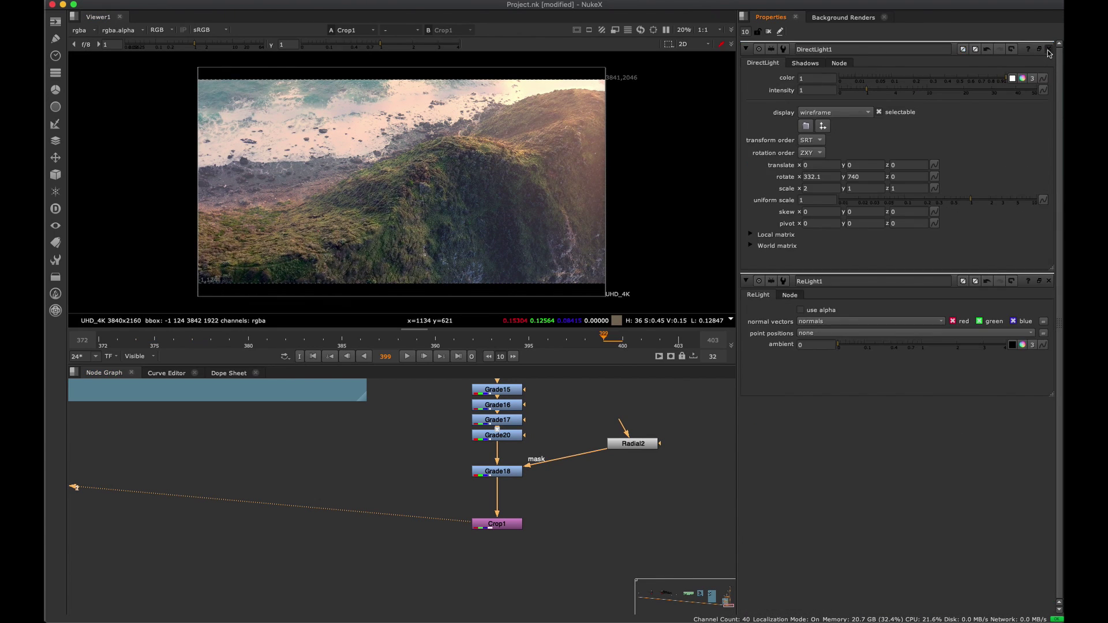
{"action": "left_click", "coordinate": [1048, 49]}
{"action": "left_click", "coordinate": [1049, 50]}
{"action": "scroll", "coordinate": [508, 209], "scroll_direction": "down", "scroll_amount": 3}
{"action": "middle_click_drag", "start_coordinate": [483, 202], "coordinate": [448, 244]}
{"action": "scroll", "coordinate": [488, 219], "scroll_direction": "up", "scroll_amount": 2}
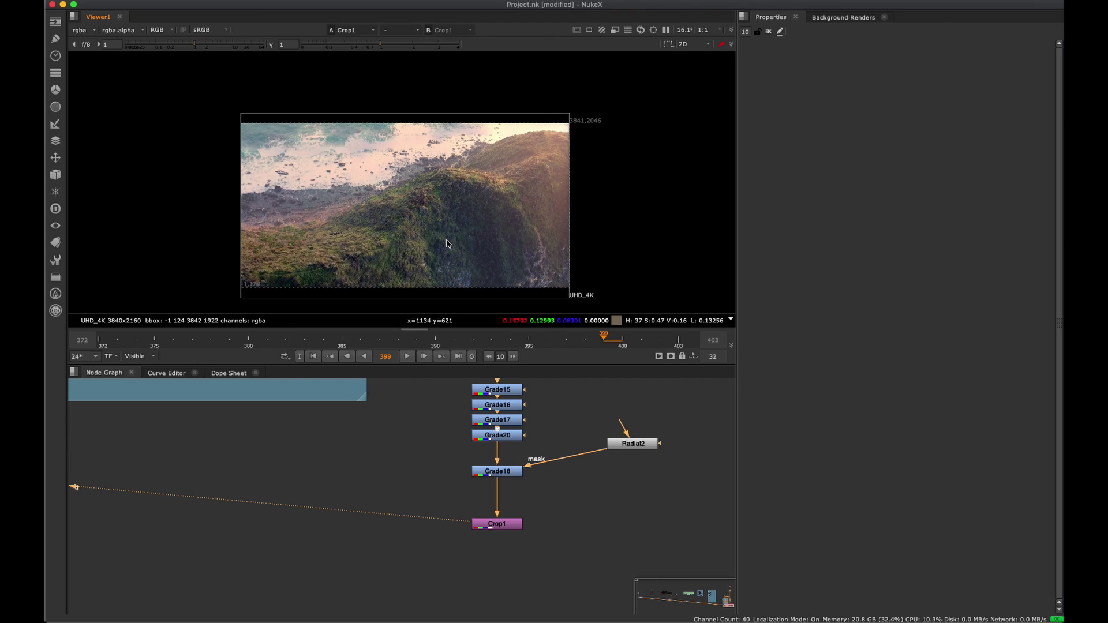